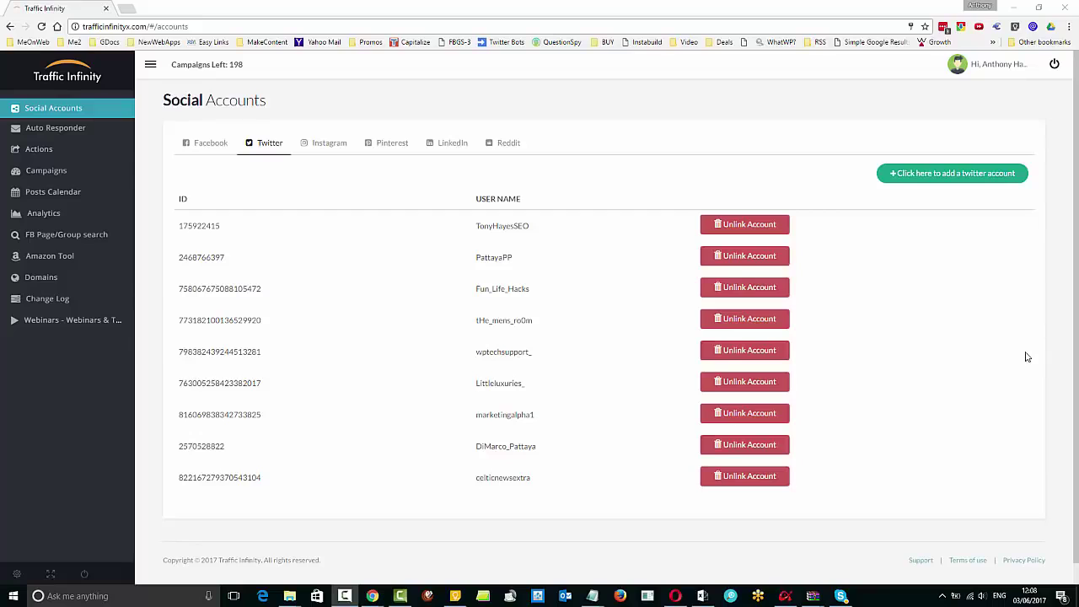
Open the Facebook accounts and go through the App Name, App ID and App Secret fields for a new Facebook app.
left_click(209, 145)
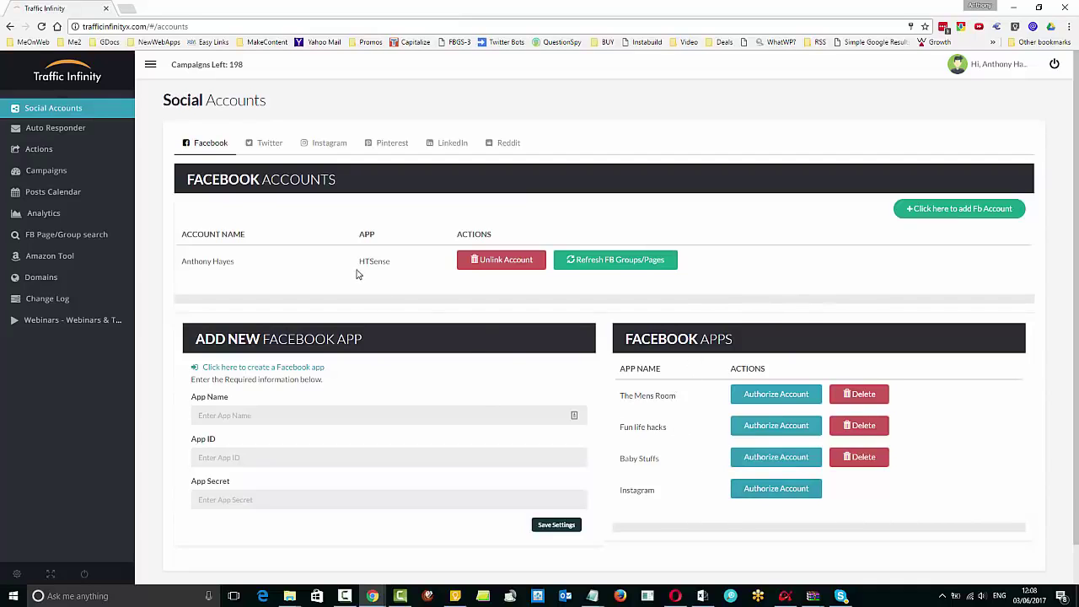
left_click(380, 421)
left_click(314, 457)
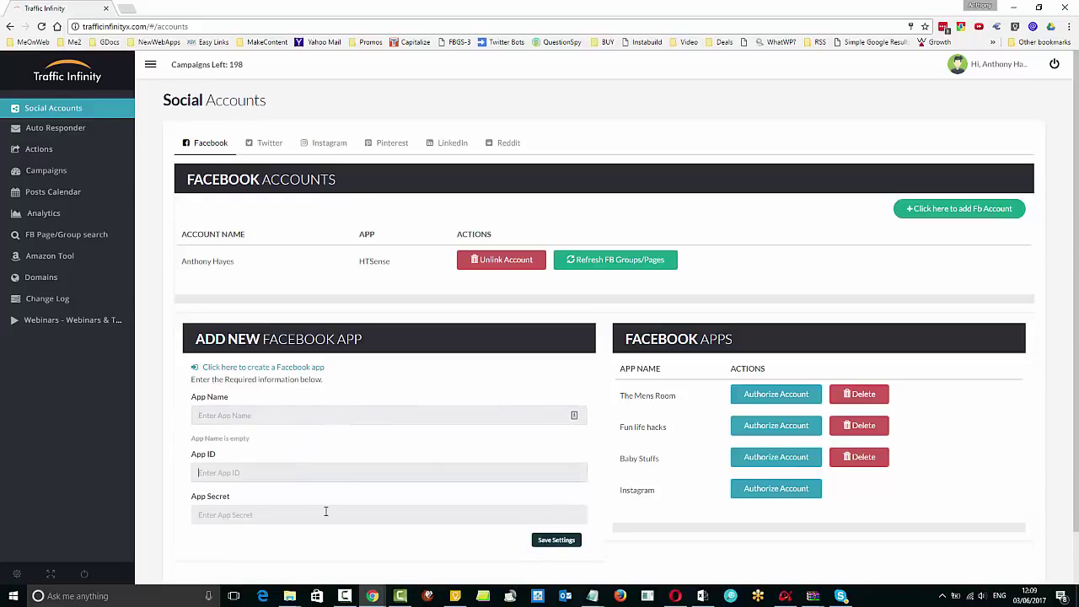
left_click(326, 512)
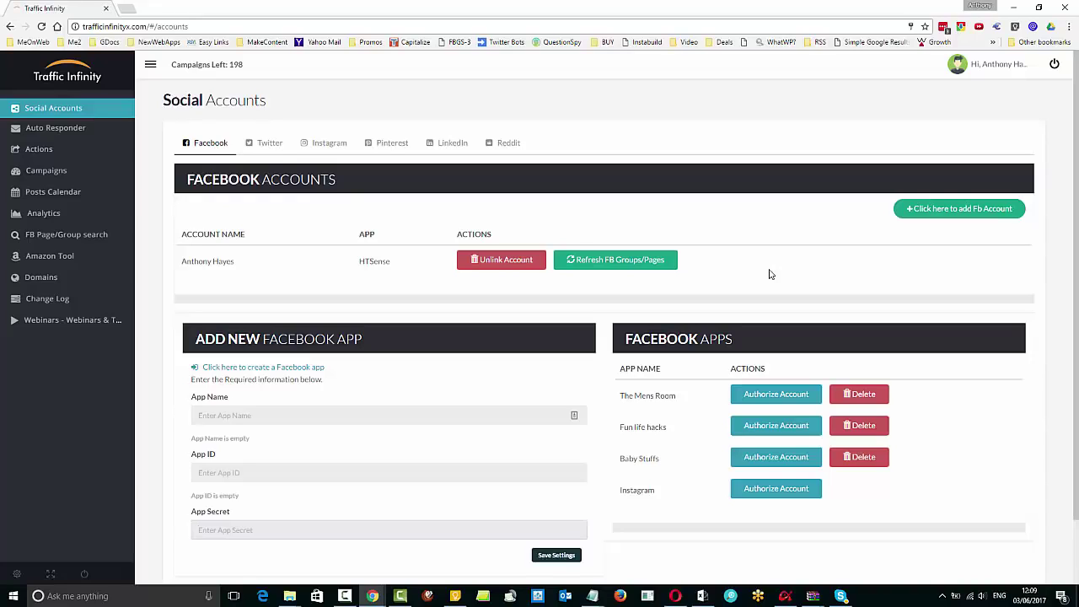
left_click(369, 416)
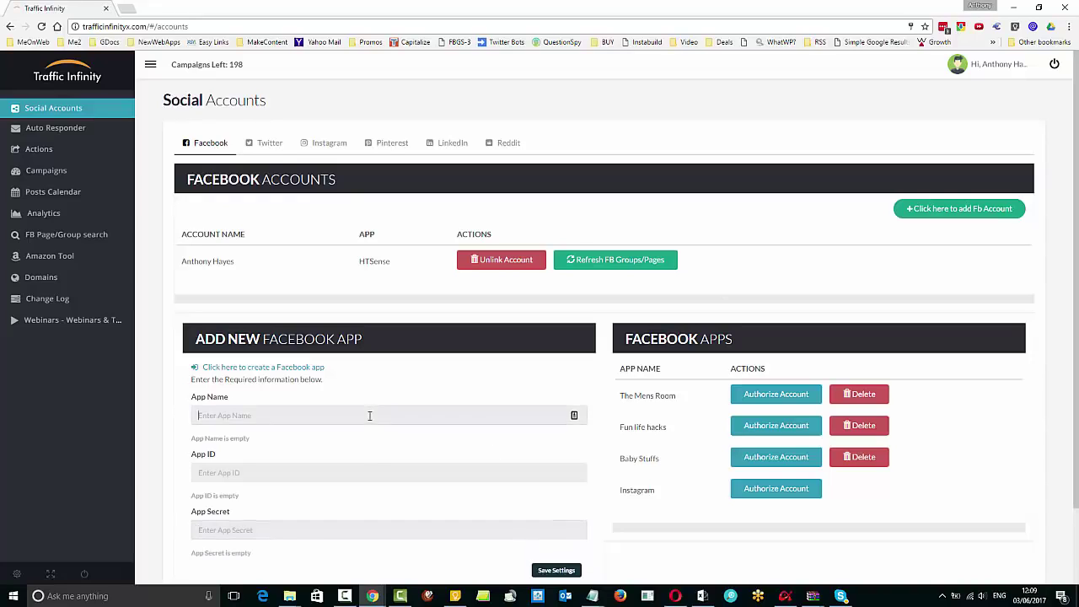
left_click(357, 469)
left_click(349, 525)
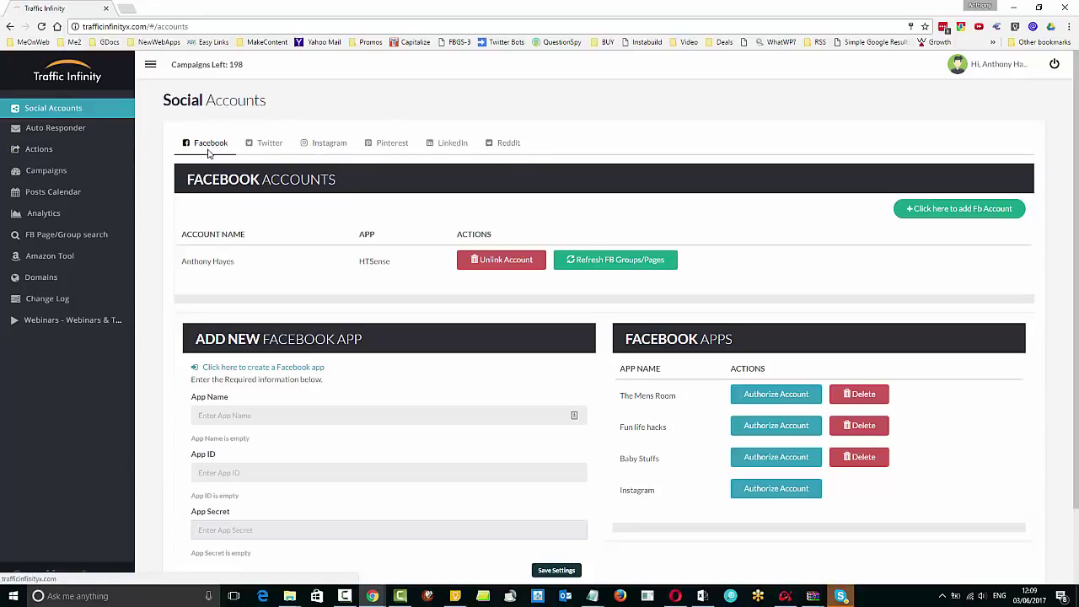
Go through the linked accounts for Twitter, Instagram, Pinterest, LinkedIn and Reddit.
left_click(257, 150)
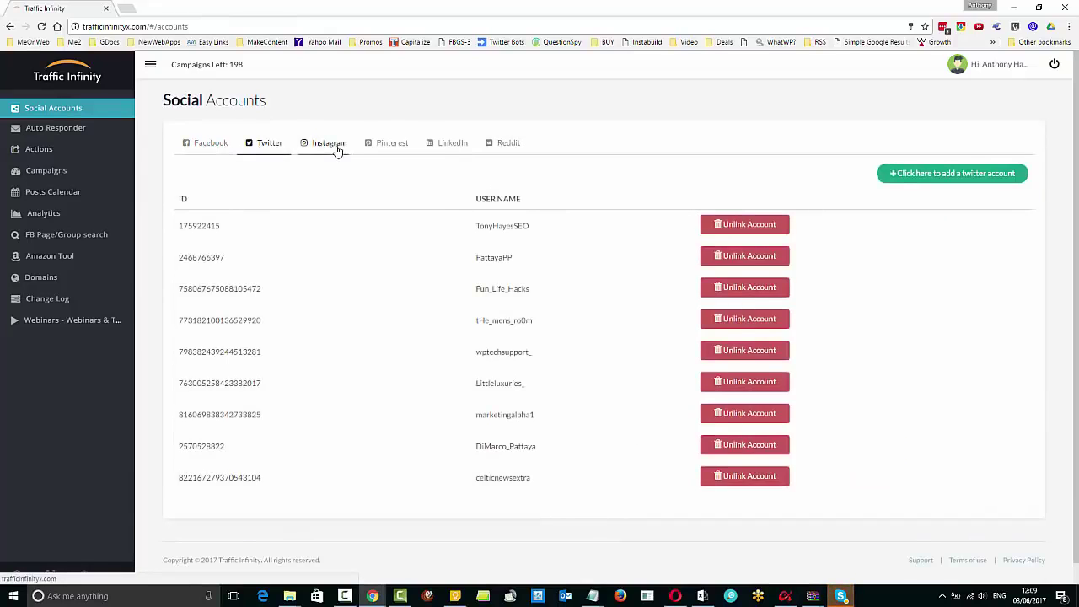
left_click(338, 150)
left_click(408, 152)
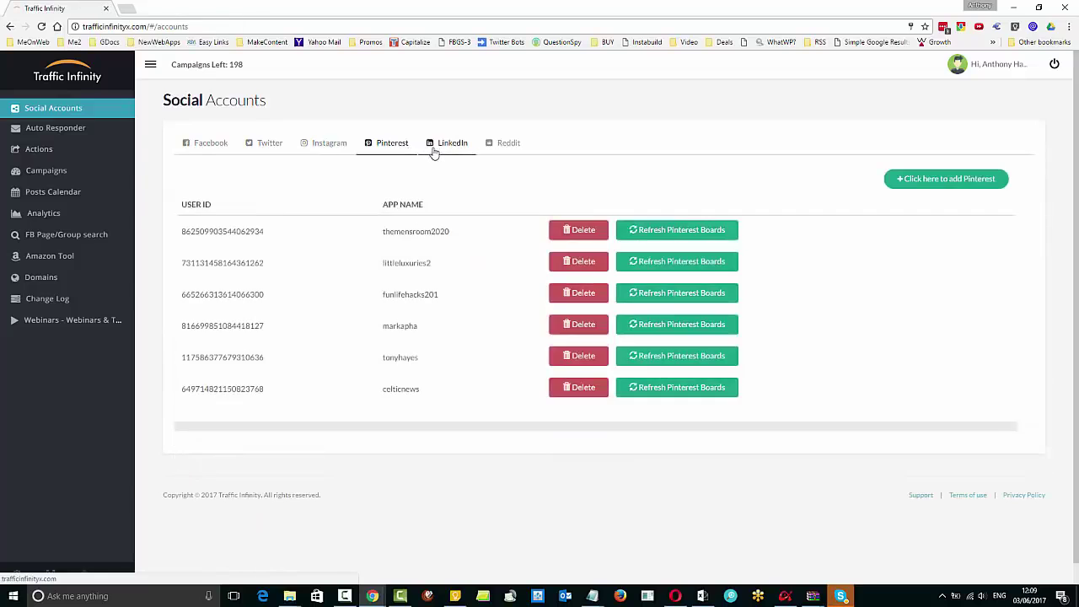
left_click(434, 152)
left_click(509, 145)
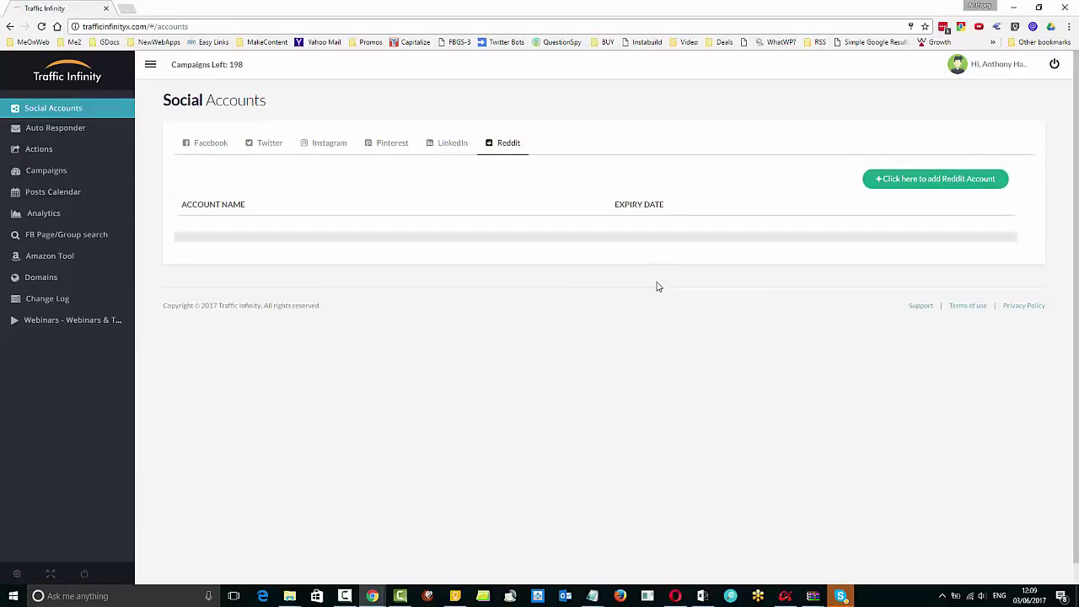
Return to the Facebook accounts and revisit the fields required to add a Facebook app.
left_click(208, 143)
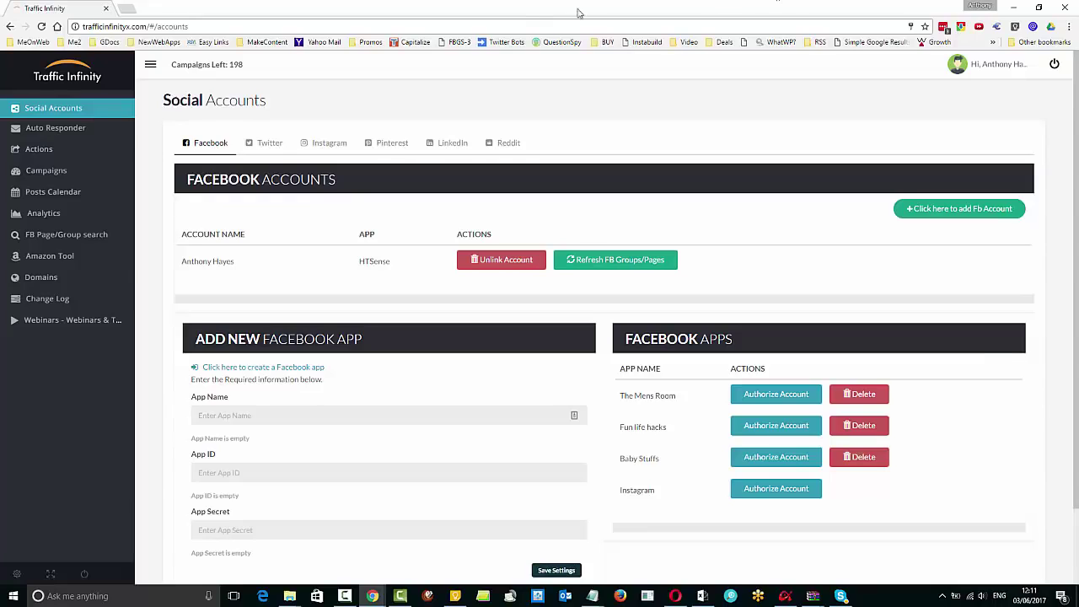
left_click(366, 416)
left_click(361, 475)
left_click(349, 532)
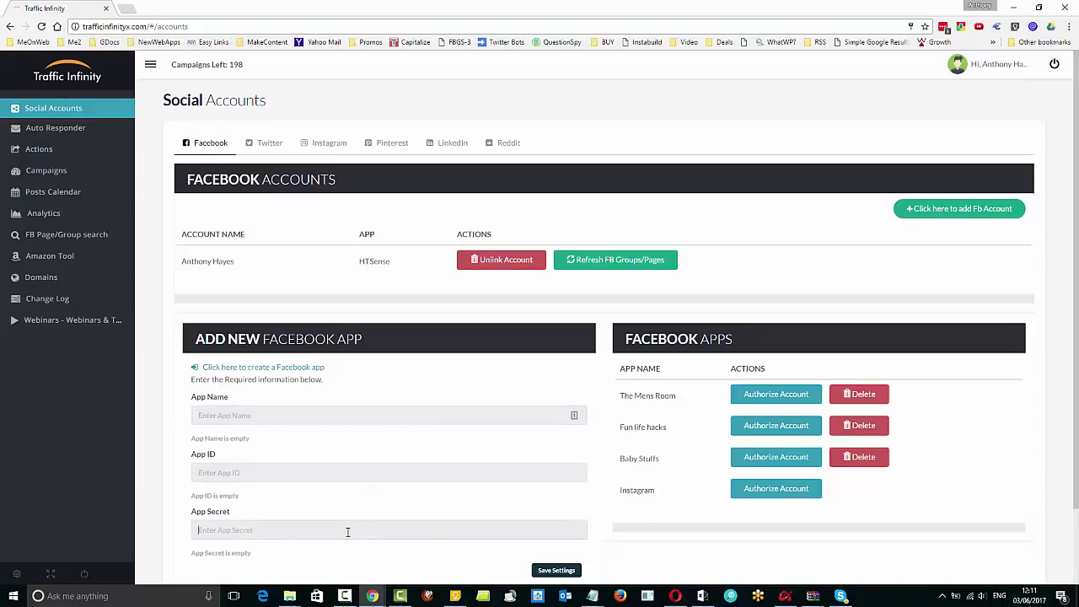
Add a Twitter account and authorize Traffic Infinity to use it.
left_click(252, 145)
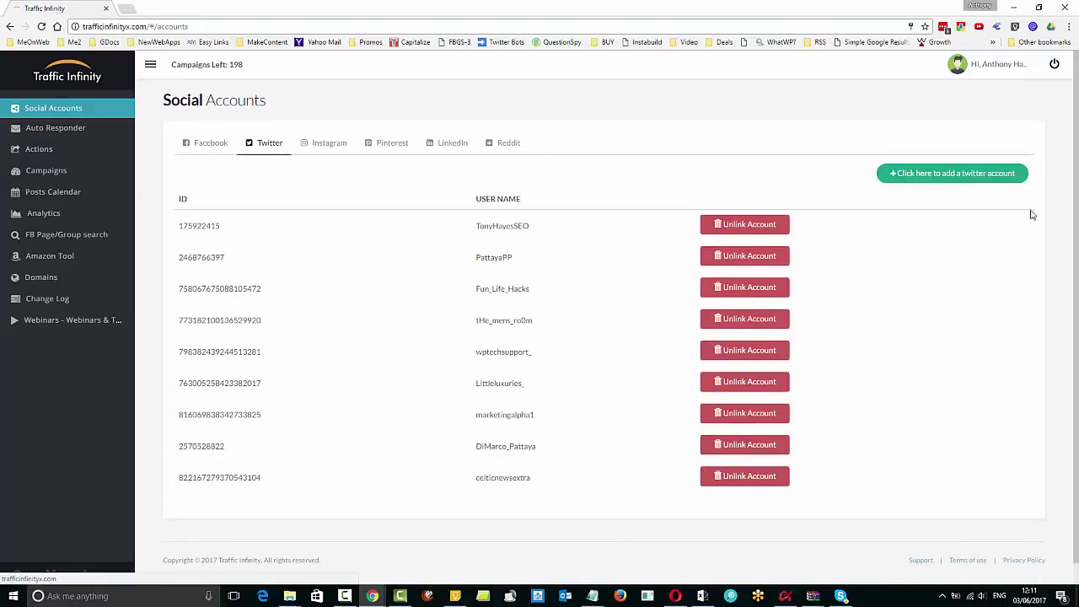
left_click(951, 175)
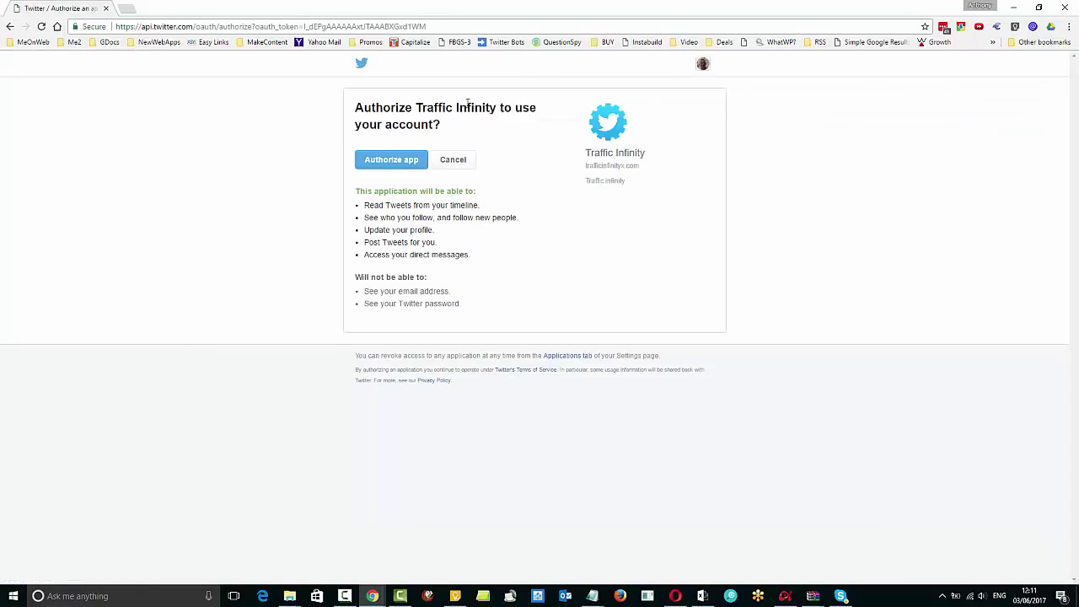
left_click(392, 161)
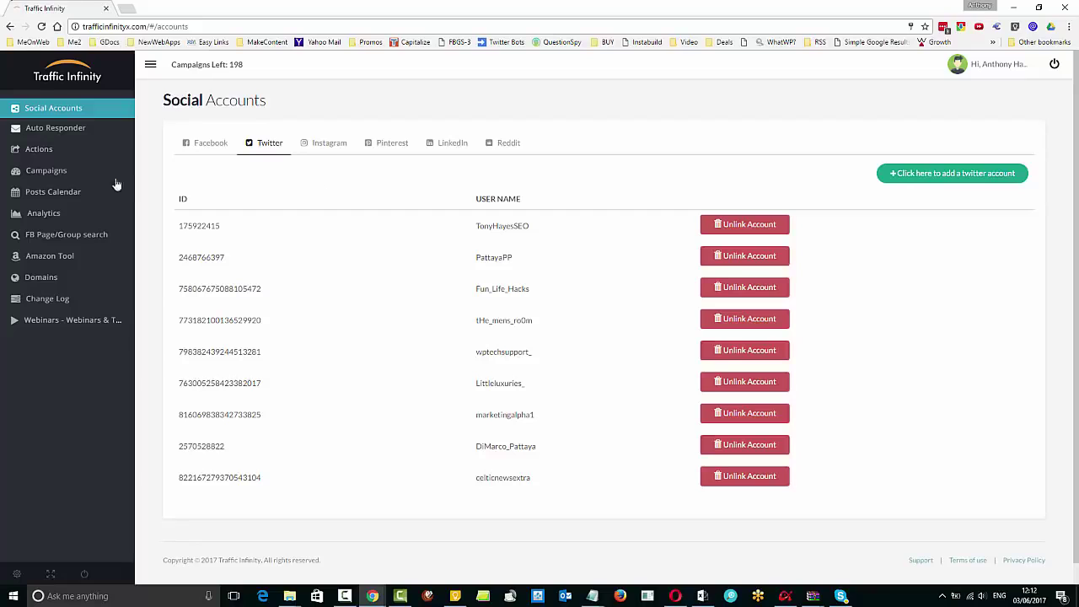
Examine which app is linked to the existing Facebook account.
left_click(206, 143)
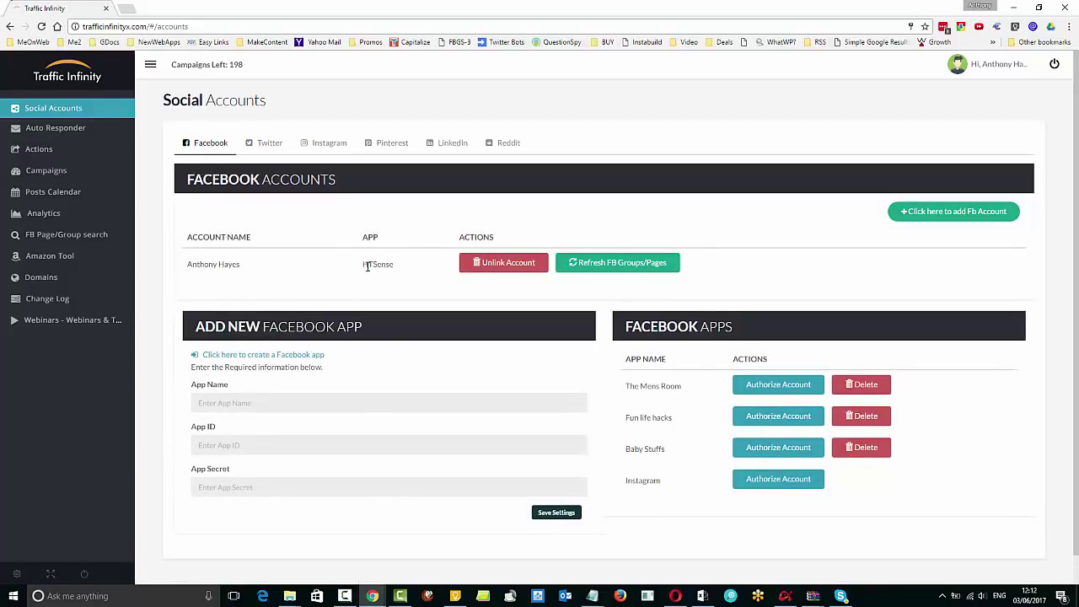
left_click_drag(364, 264, 396, 271)
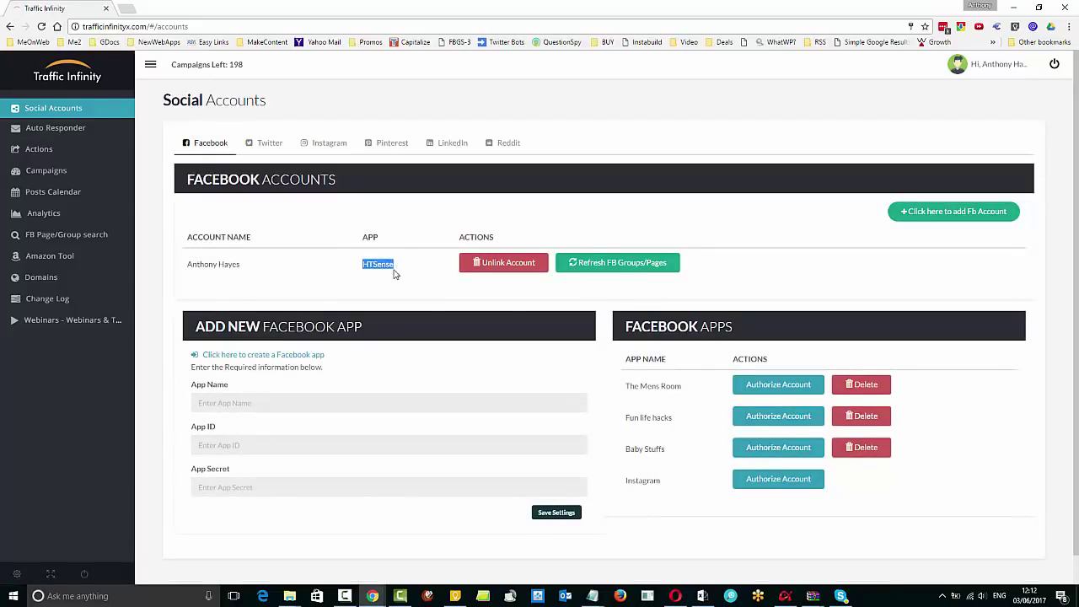
left_click(1041, 399)
Refresh the list of the Main Aweber autoresponder.
left_click(53, 128)
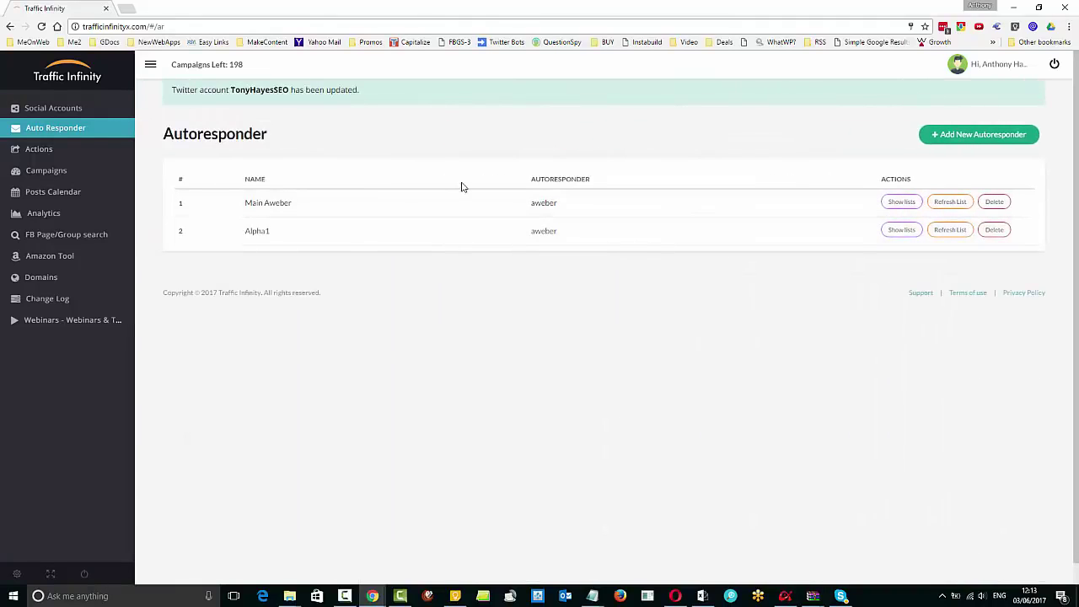
left_click(938, 205)
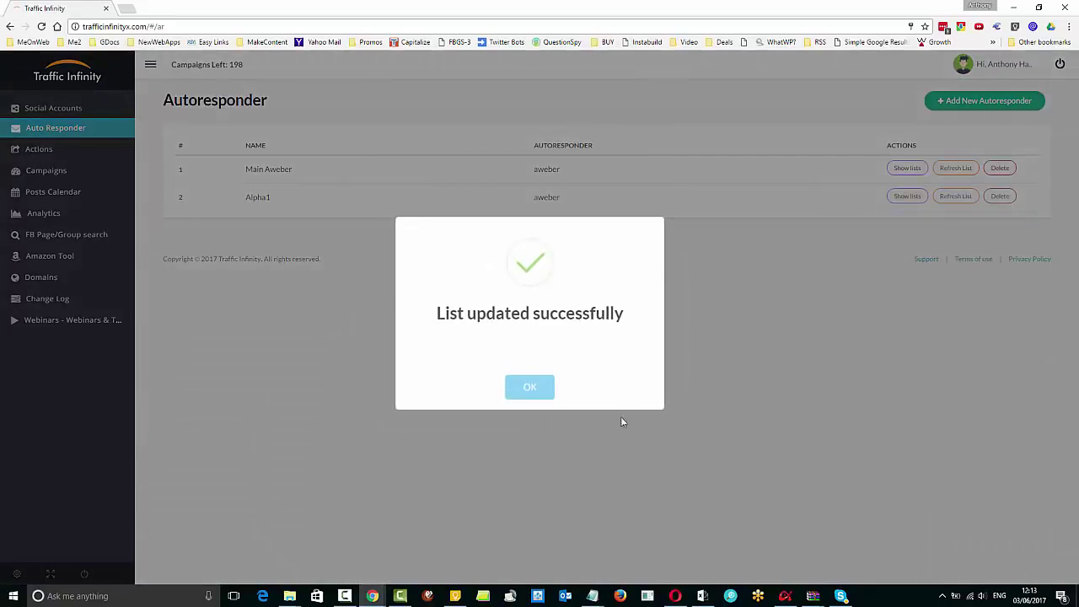
left_click(527, 389)
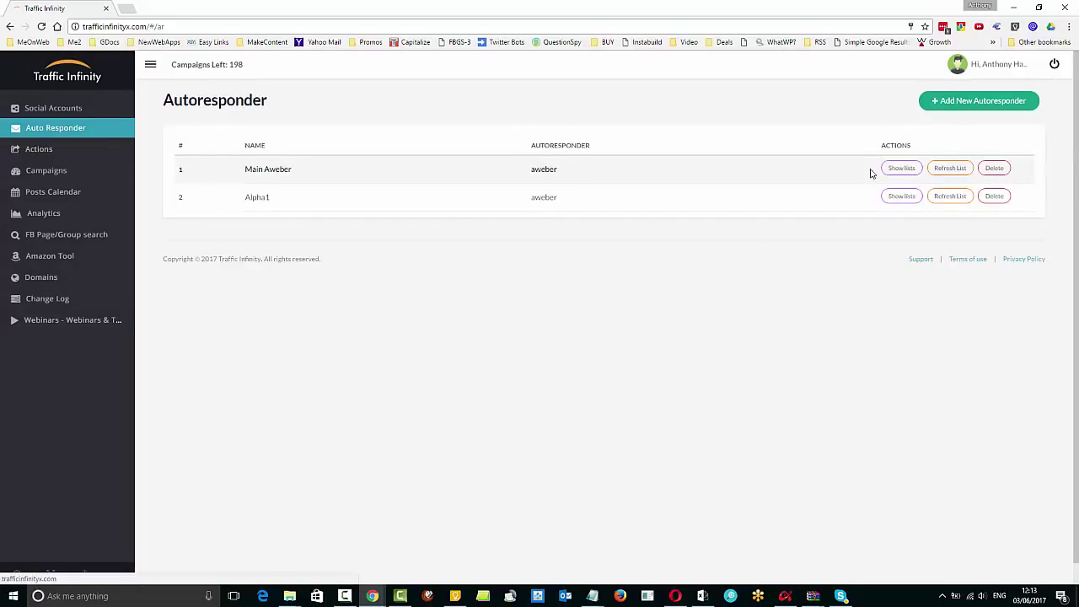
Review all mailing lists of the Main Aweber autoresponder from start to end and close the overview.
left_click(902, 168)
scroll(1012, 353, "down", 19)
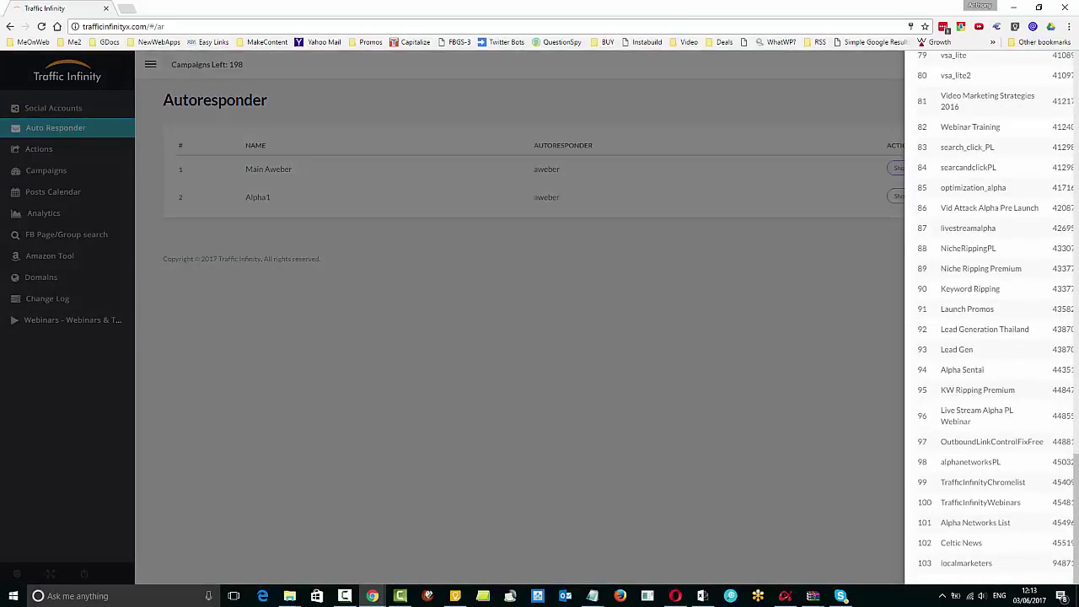
left_click_drag(1077, 529, 1077, 129)
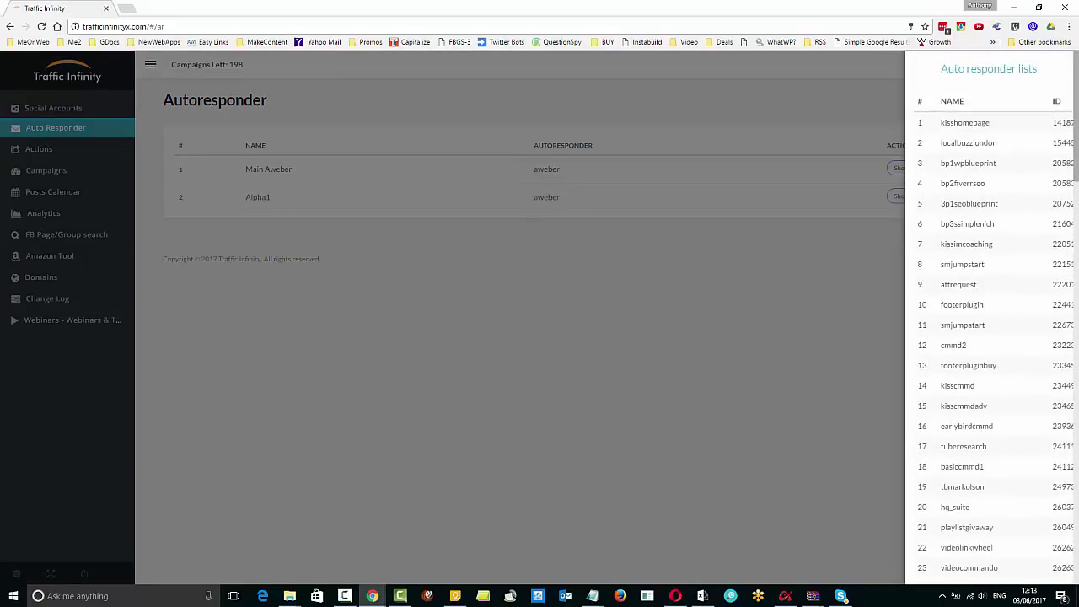
left_click(850, 106)
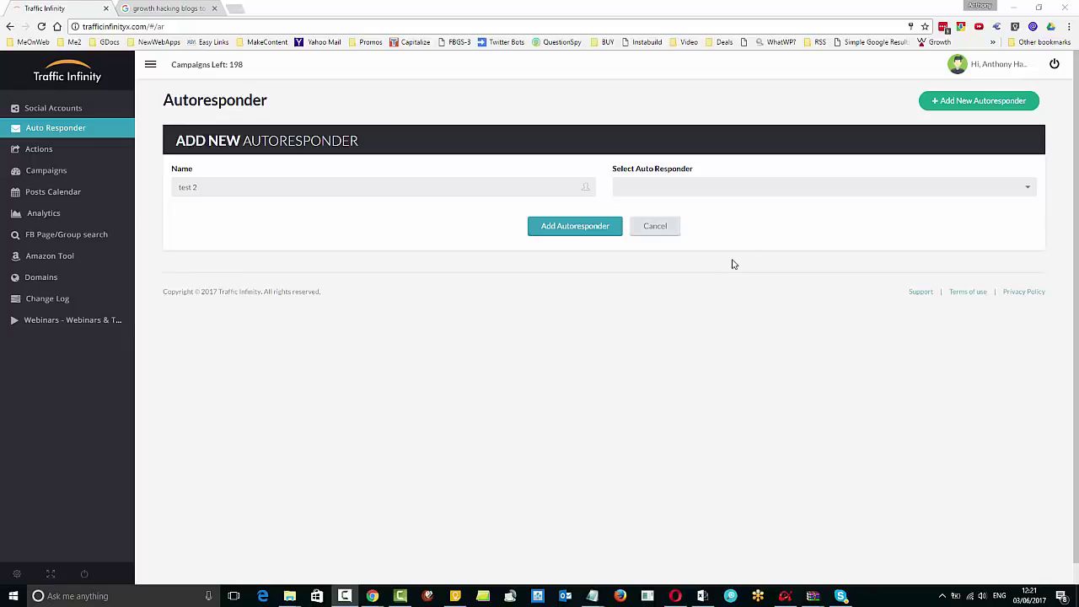
Edit the "Backlinko ranking factors 2017" action, inserting "High Retention" before "Video Views!" in its CTA link text.
left_click(37, 150)
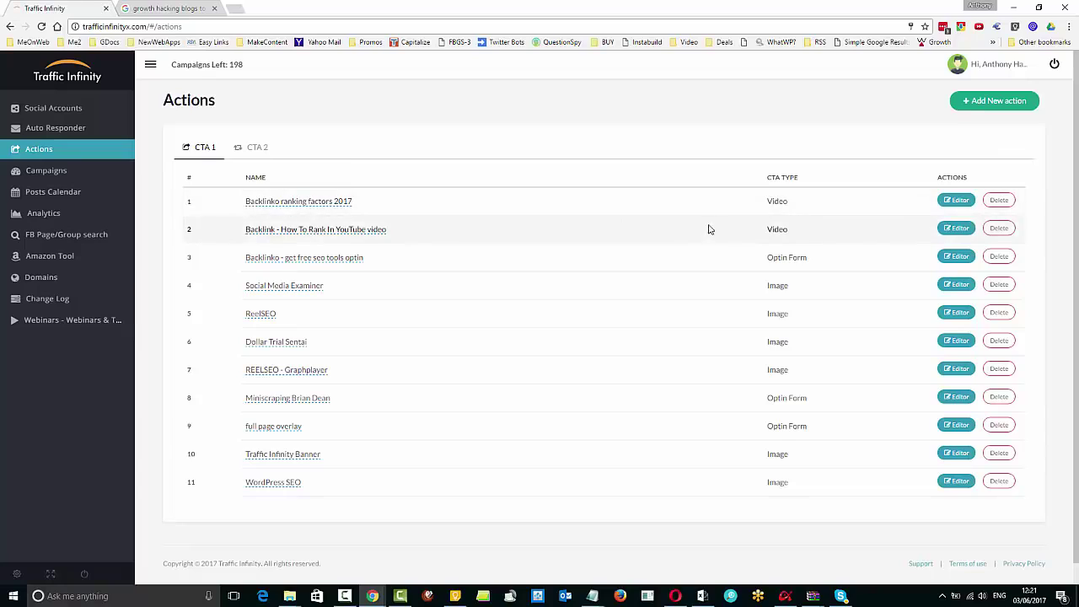
left_click(957, 202)
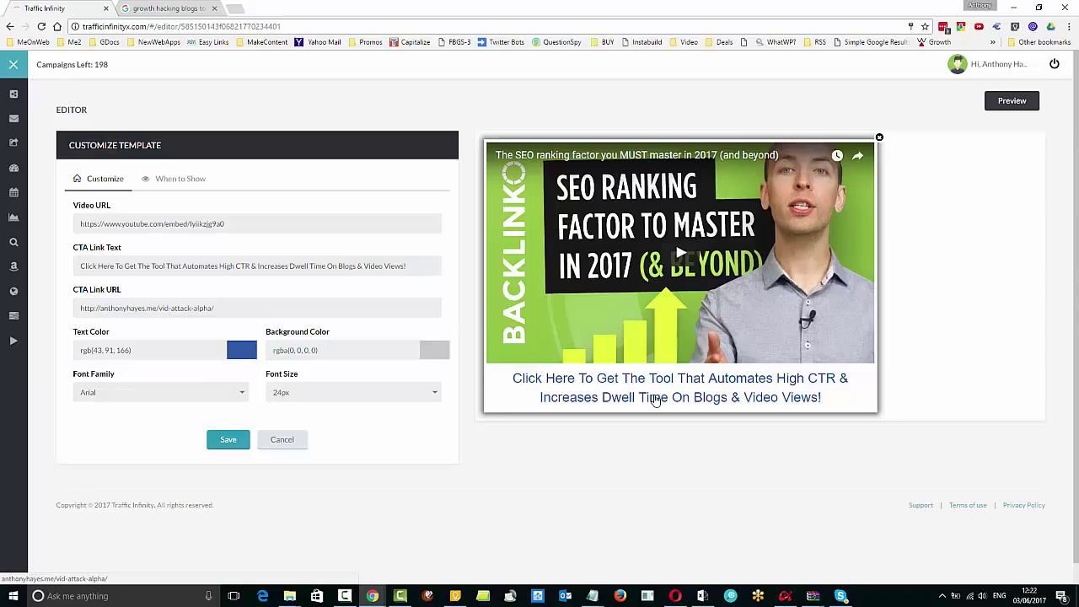
left_click(363, 265)
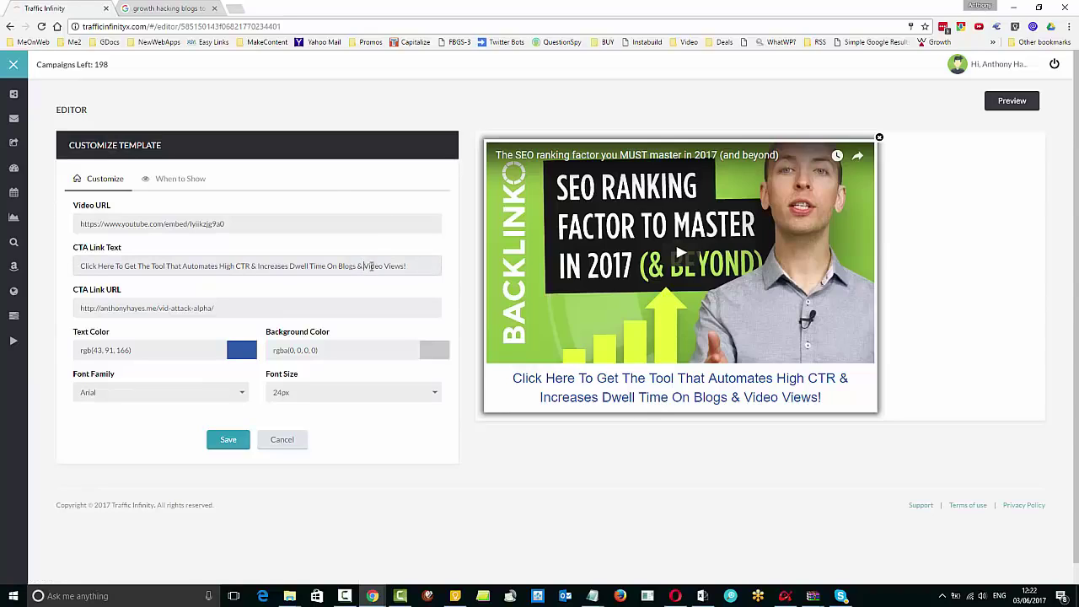
type("High Re")
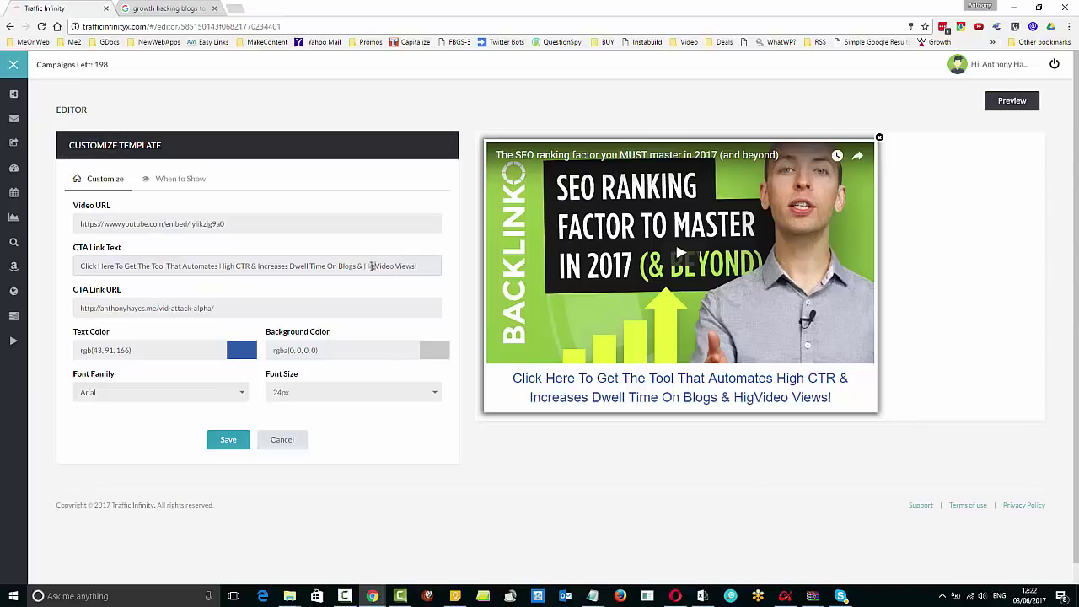
type("tention")
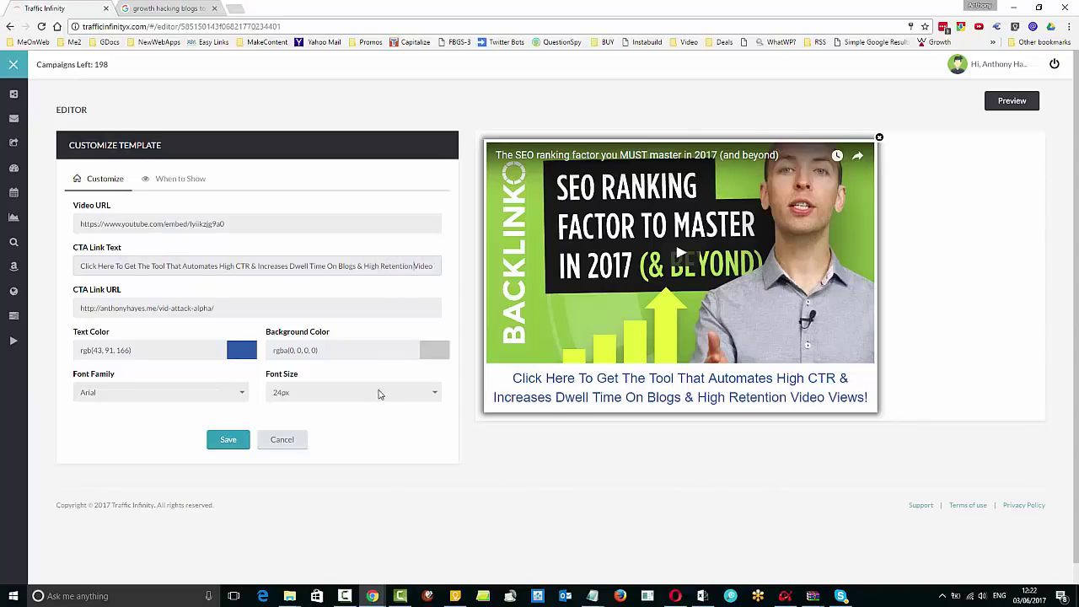
left_click(181, 314)
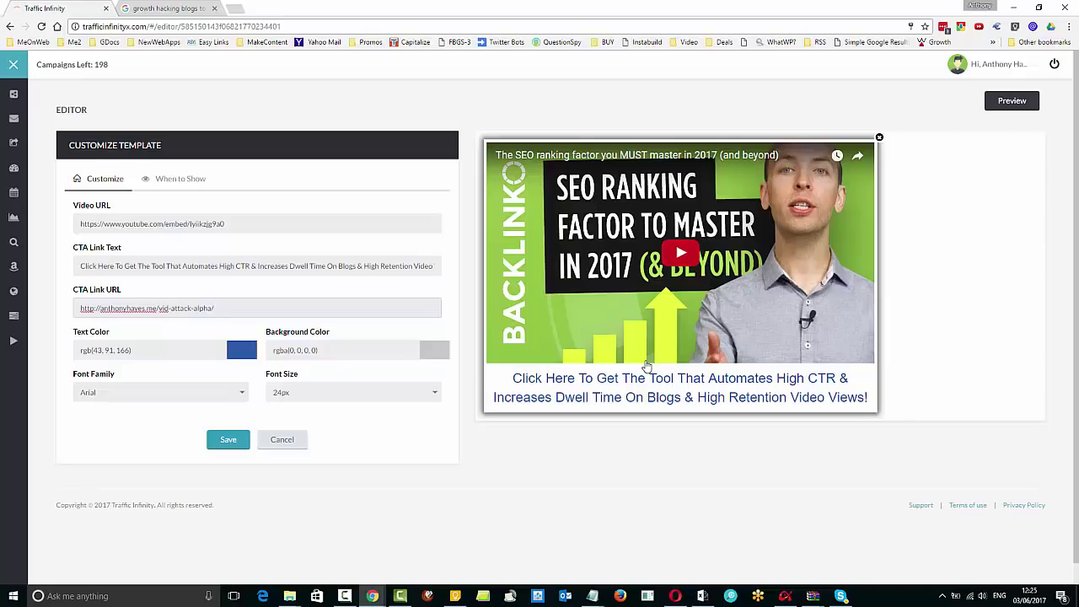
From the Google results for growth hacking blogs, open the Appcues article and open its OkDork blog link in a new tab.
left_click(175, 9)
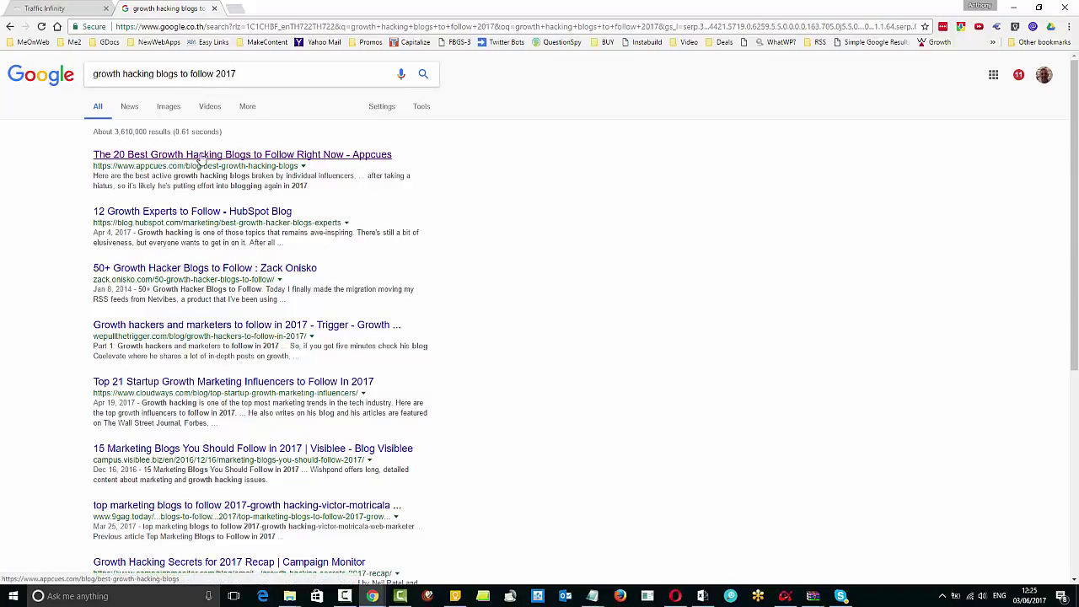
left_click(275, 158)
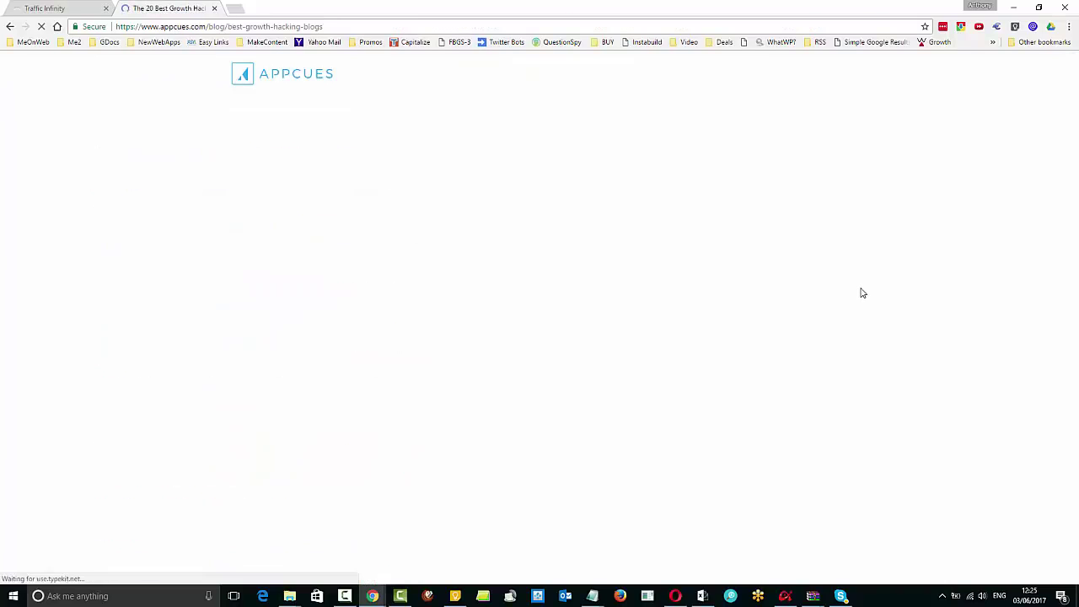
scroll(908, 349, "down", 7)
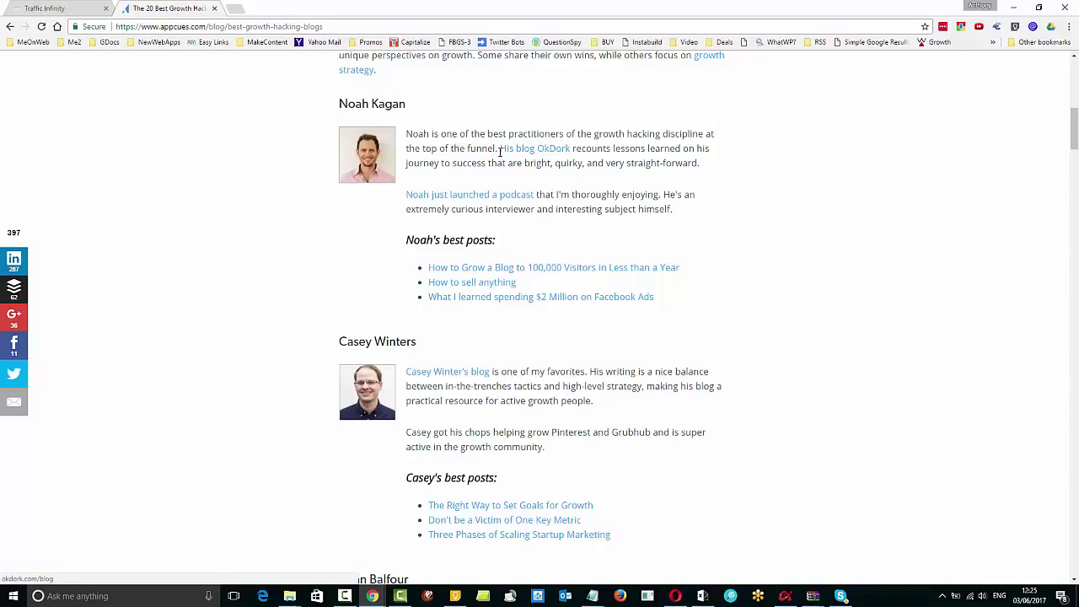
right_click(547, 155)
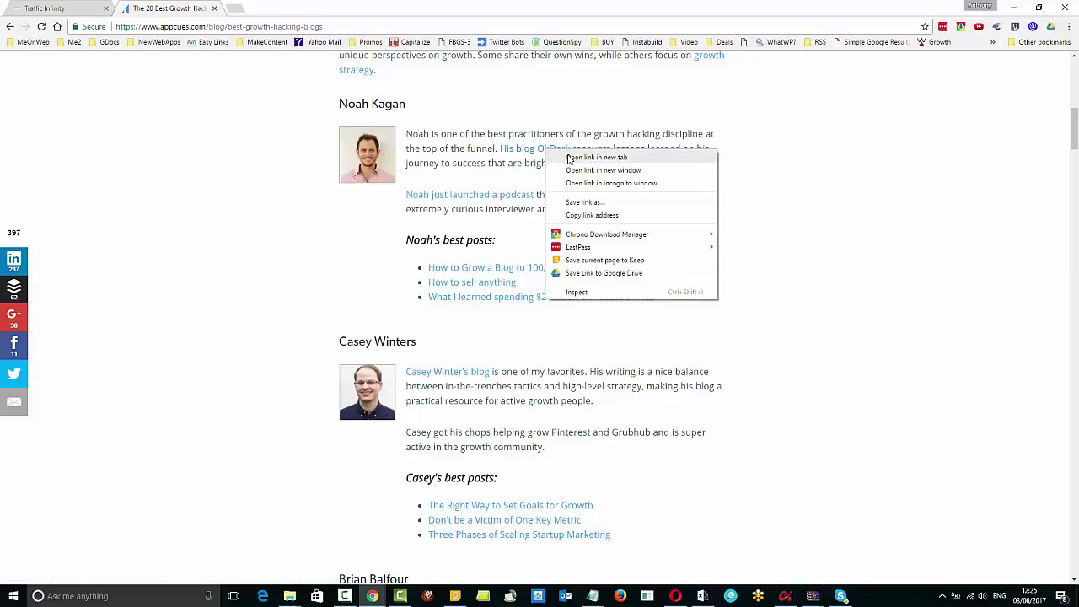
left_click(570, 160)
left_click(283, 8)
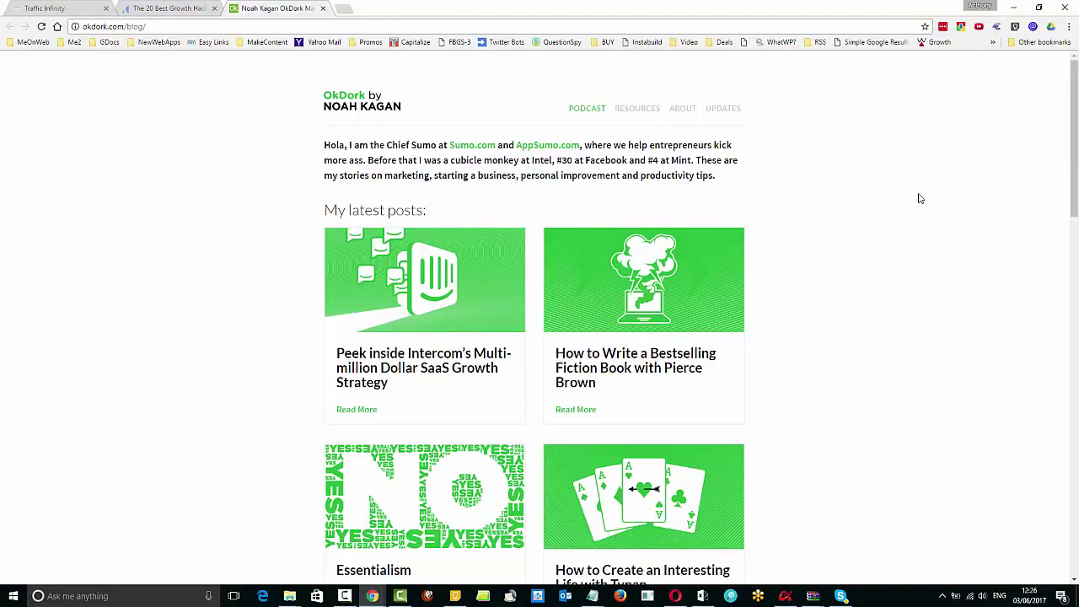
Look through the posts, podcast section and recommended articles on the OkDork blog.
scroll(922, 197, "down", 3)
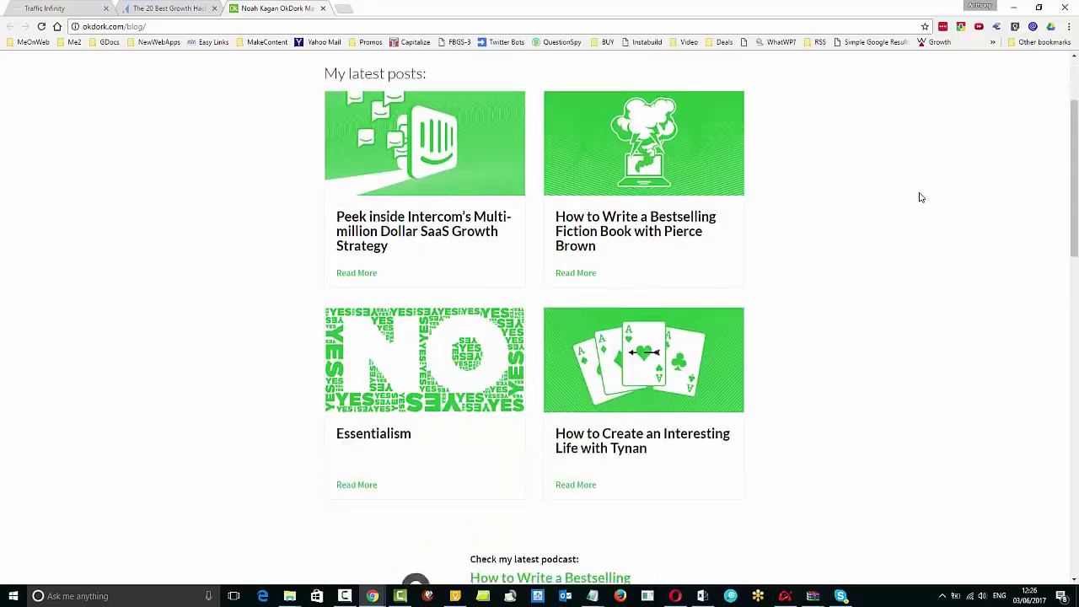
scroll(922, 197, "up", 3)
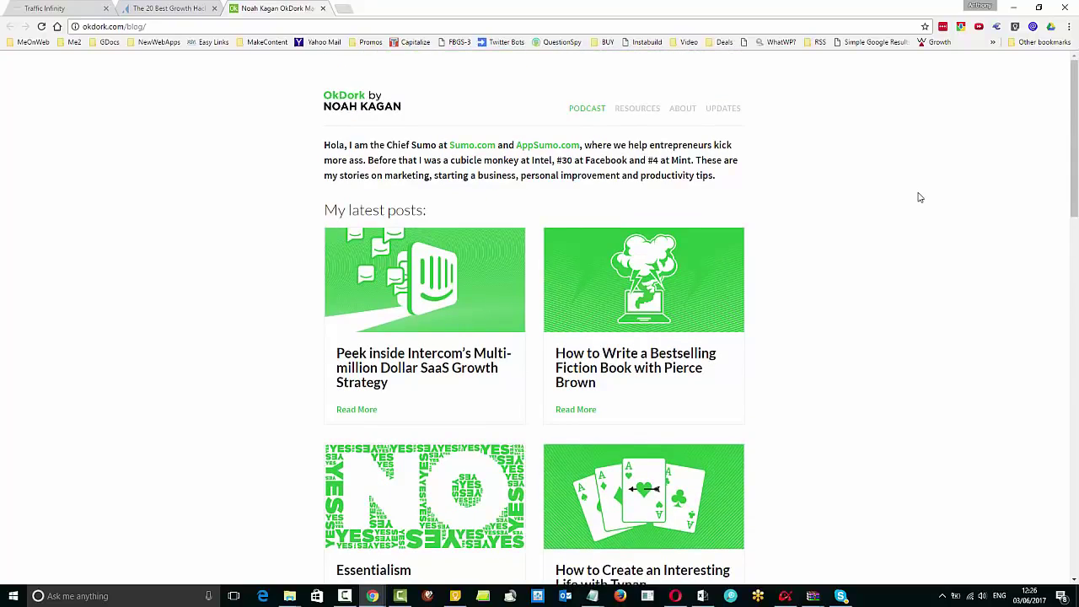
scroll(920, 198, "down", 8)
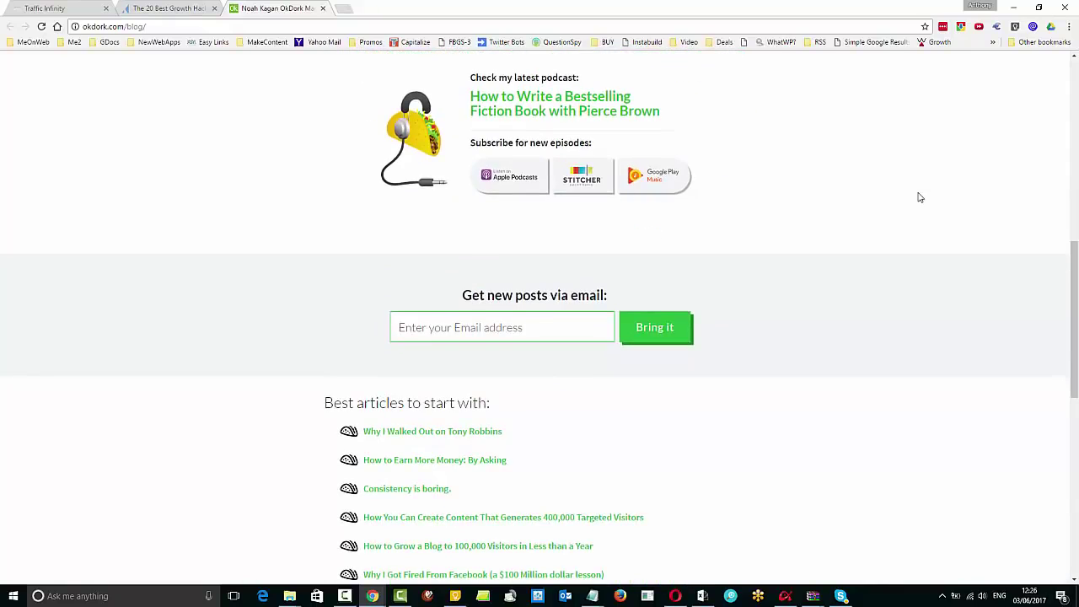
Browse the rest of the OkDork blog page and open its full post archive in a new tab.
scroll(921, 197, "down", 3)
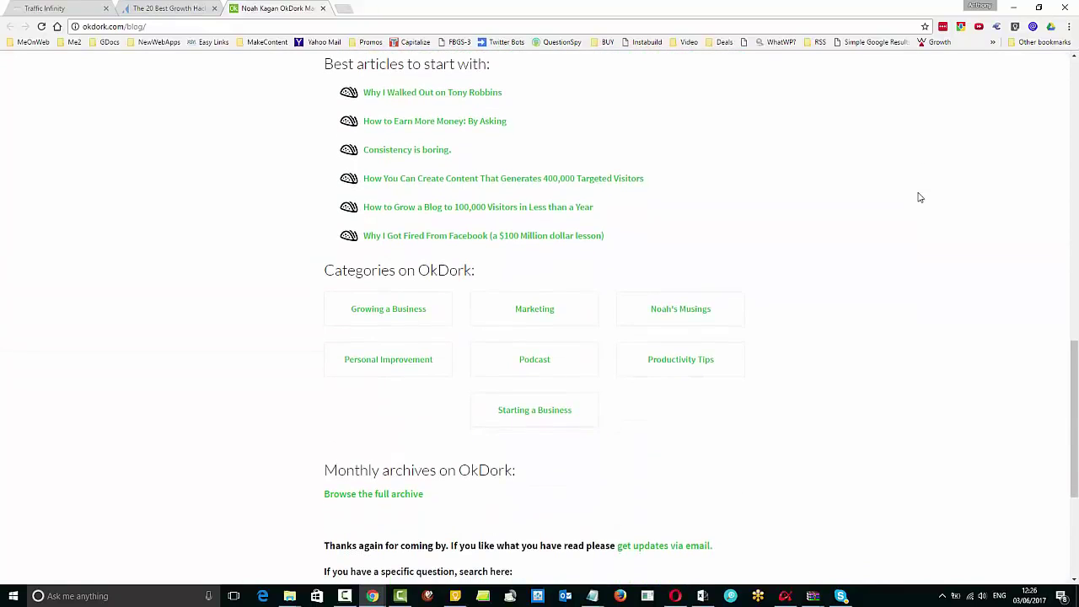
scroll(918, 197, "down", 3)
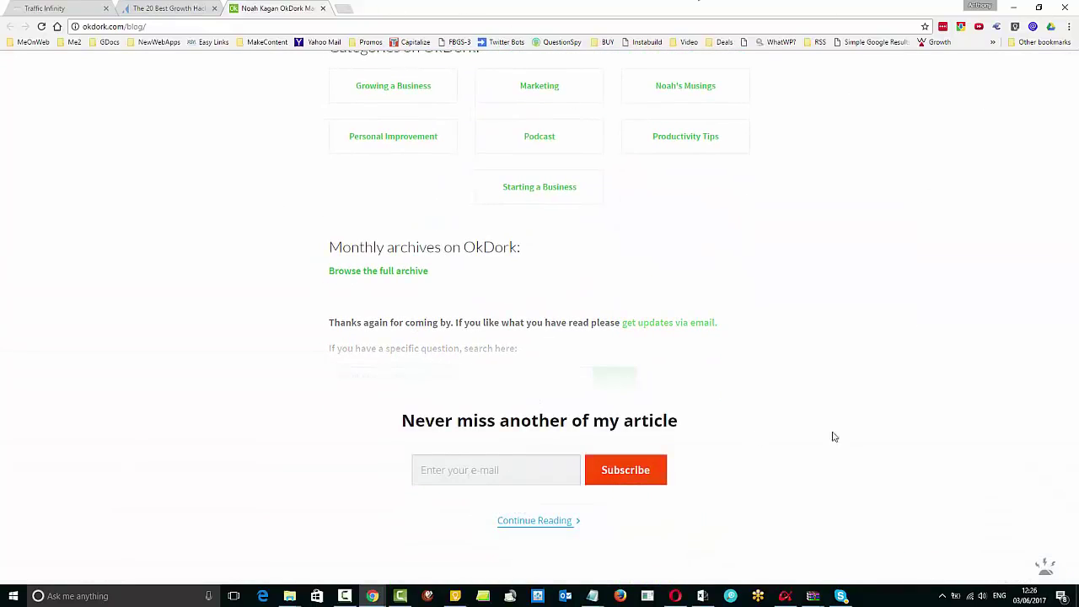
right_click(387, 277)
left_click(418, 280)
left_click(371, 8)
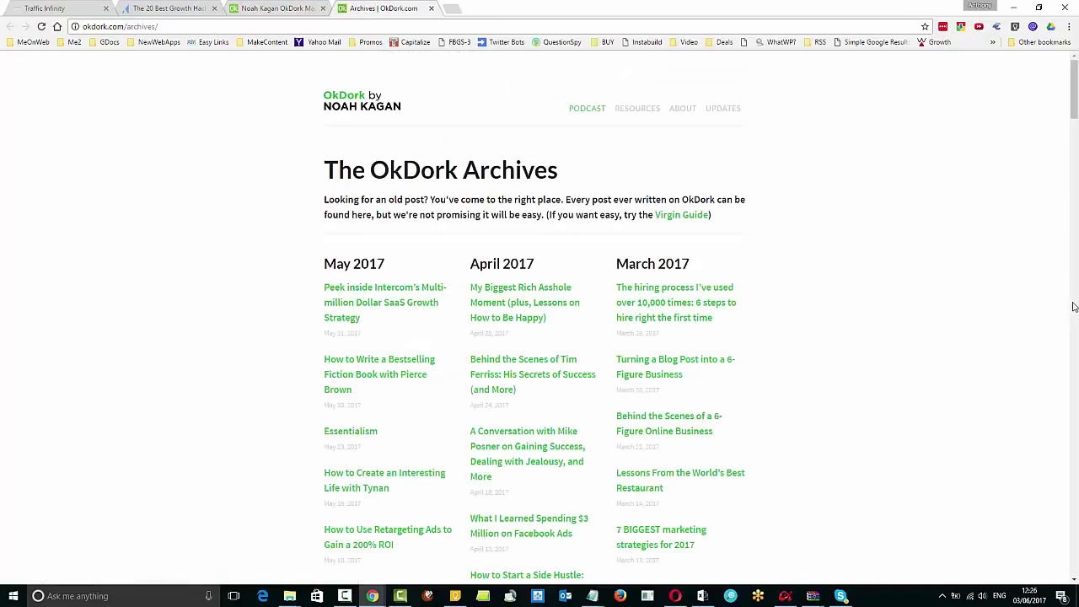
Look through the monthly post lists in the OkDork archive and close that tab.
scroll(355, 150, "down", 2)
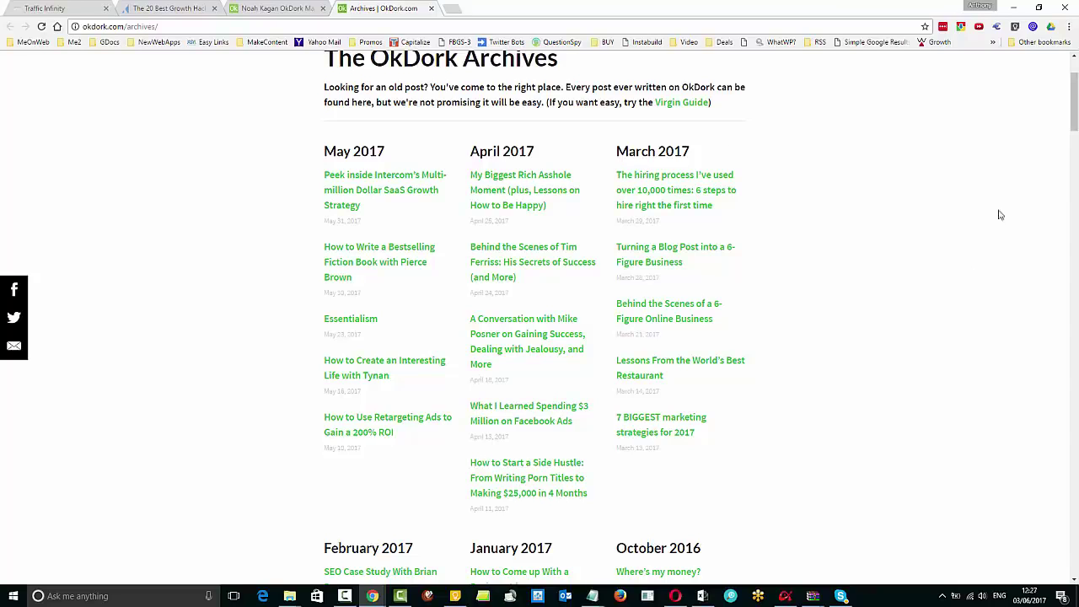
left_click_drag(1075, 116, 1075, 103)
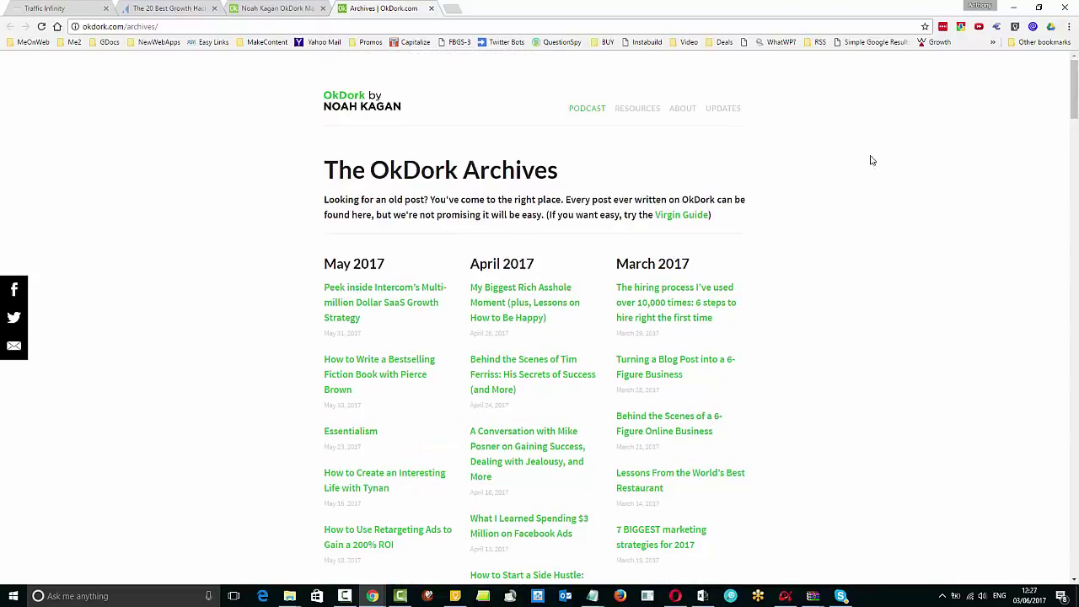
scroll(967, 315, "down", 2)
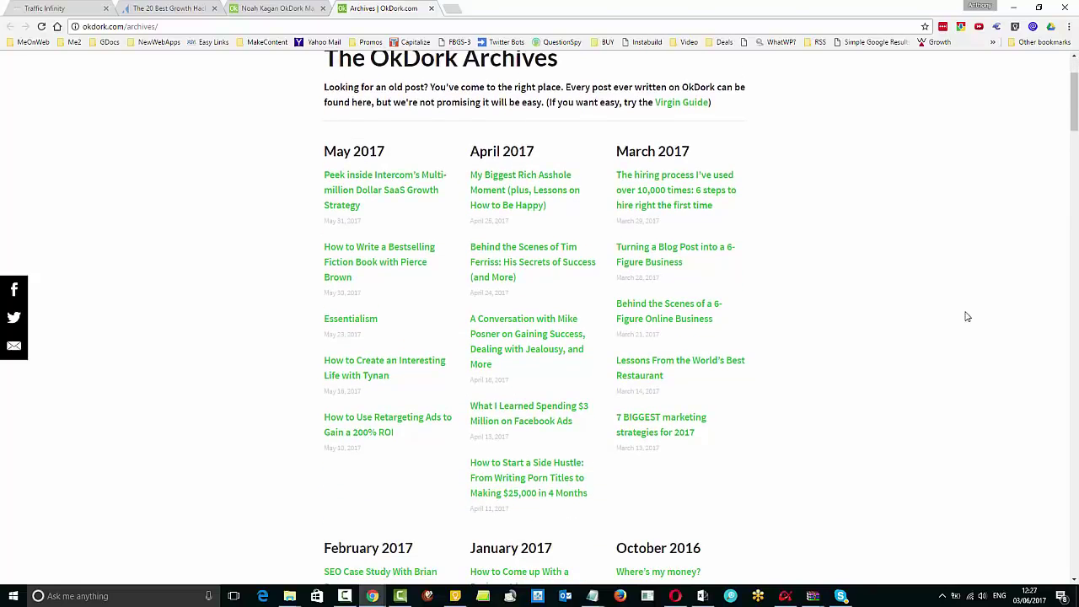
scroll(967, 317, "up", 1)
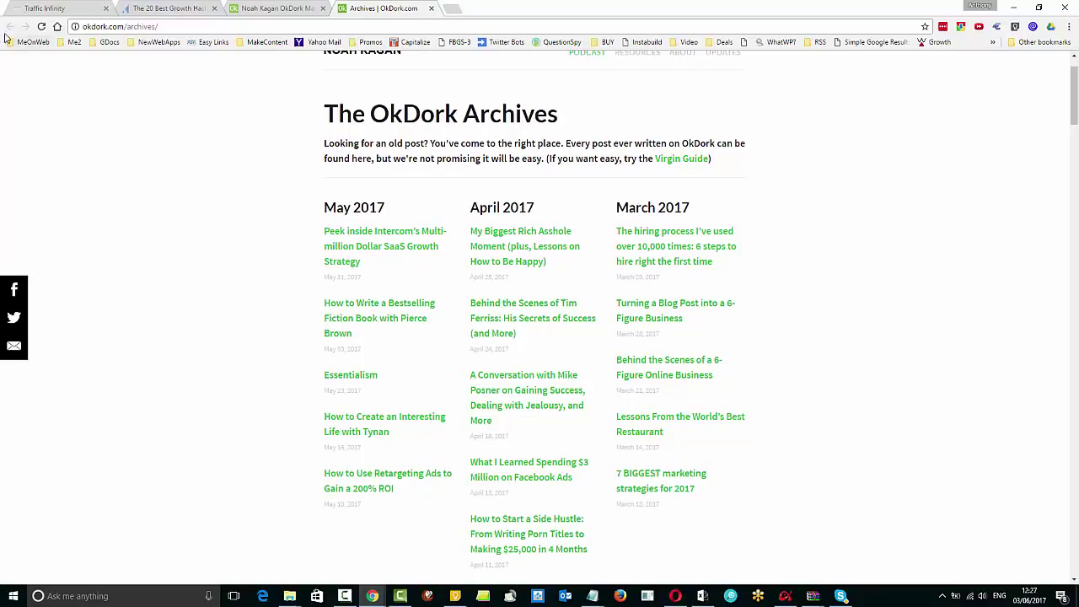
left_click(431, 8)
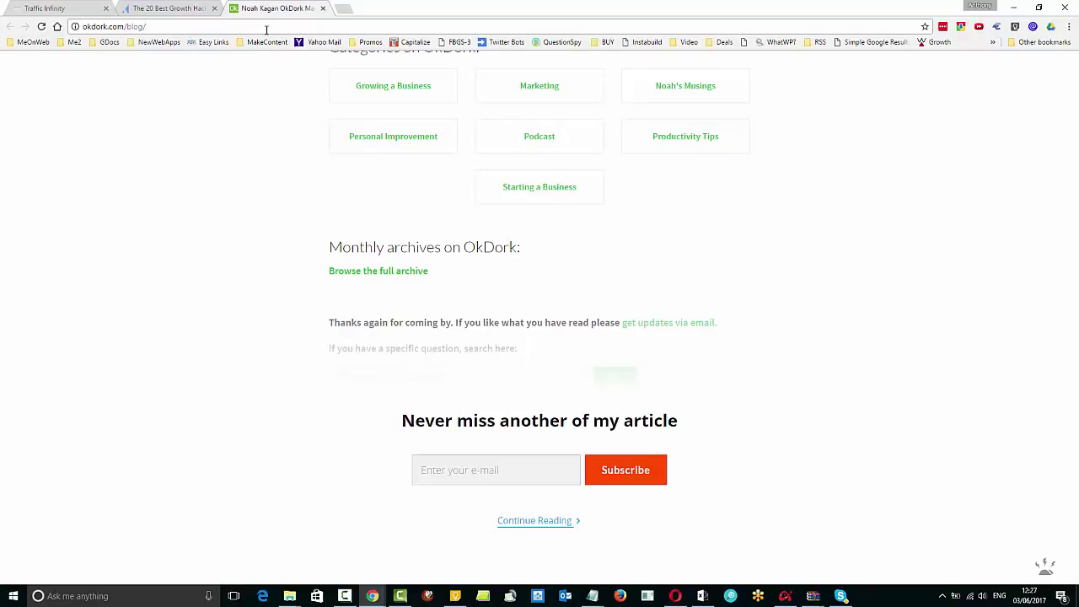
Load the OkDork blog's RSS feed at okdork.com/blog/feed/ and copy its address.
type("feed")
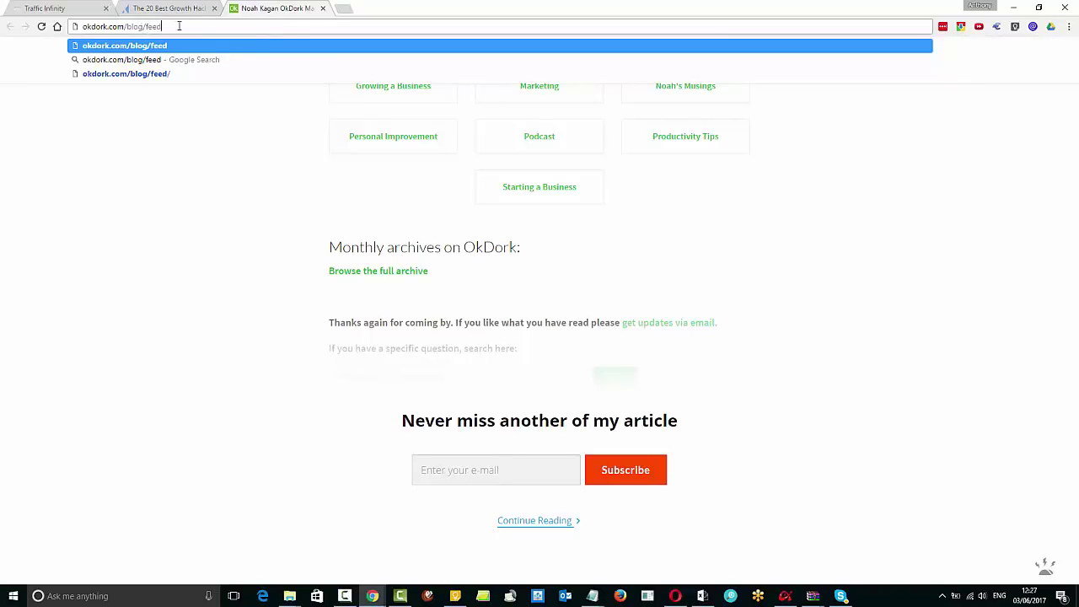
type("/")
key("Return")
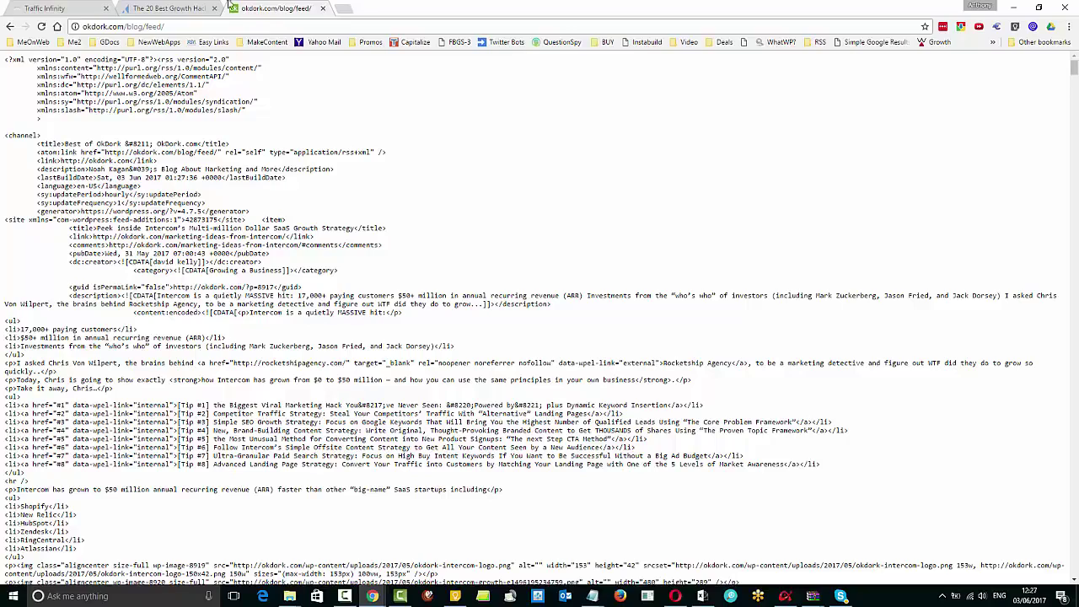
left_click(225, 27)
right_click(226, 28)
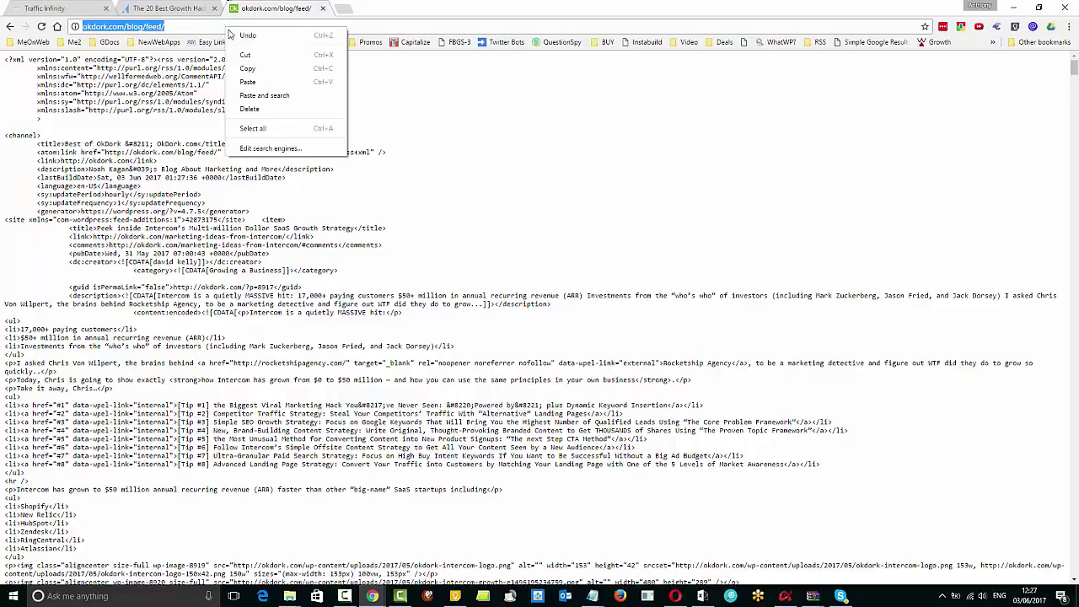
left_click(285, 75)
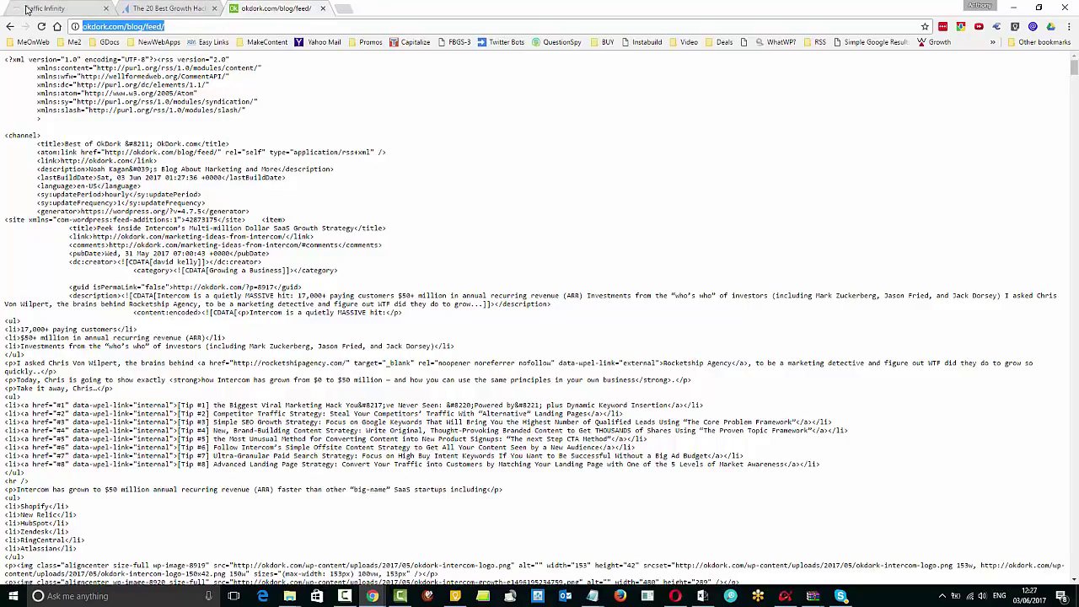
left_click(66, 10)
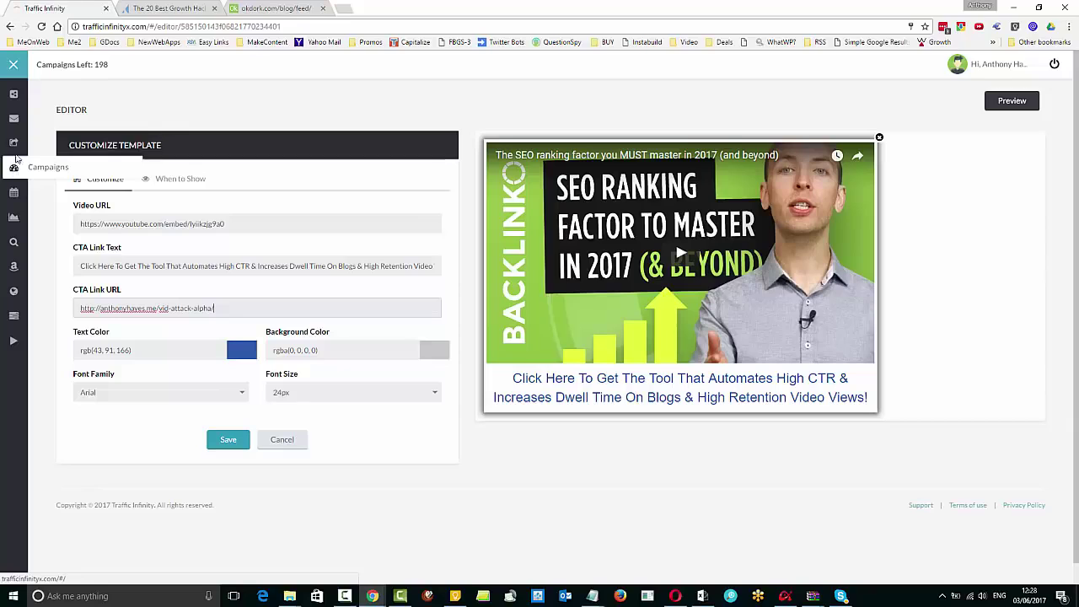
left_click(15, 169)
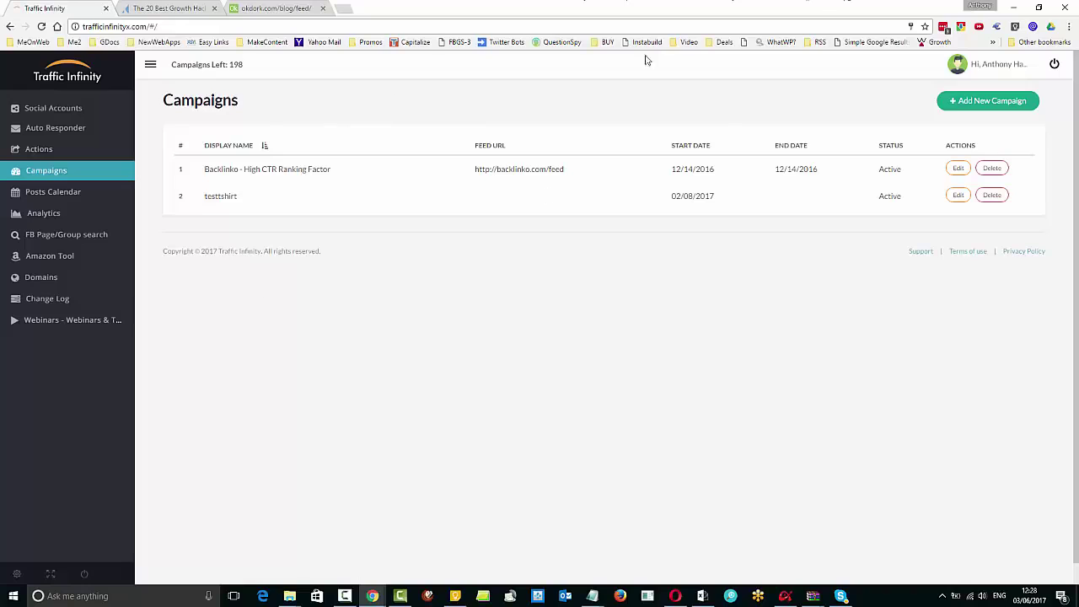
left_click(983, 102)
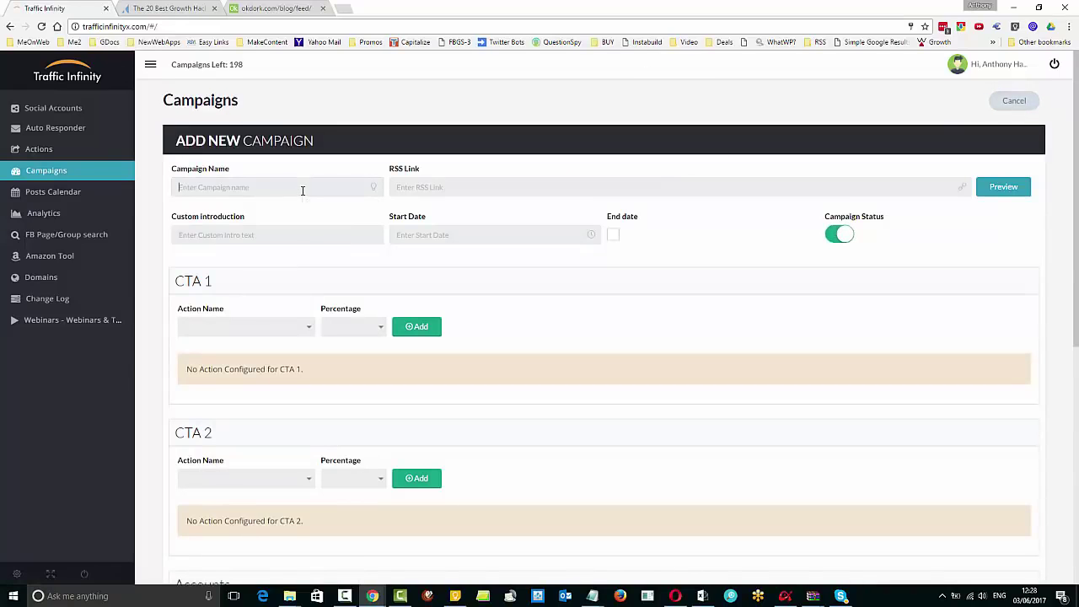
type("Noa")
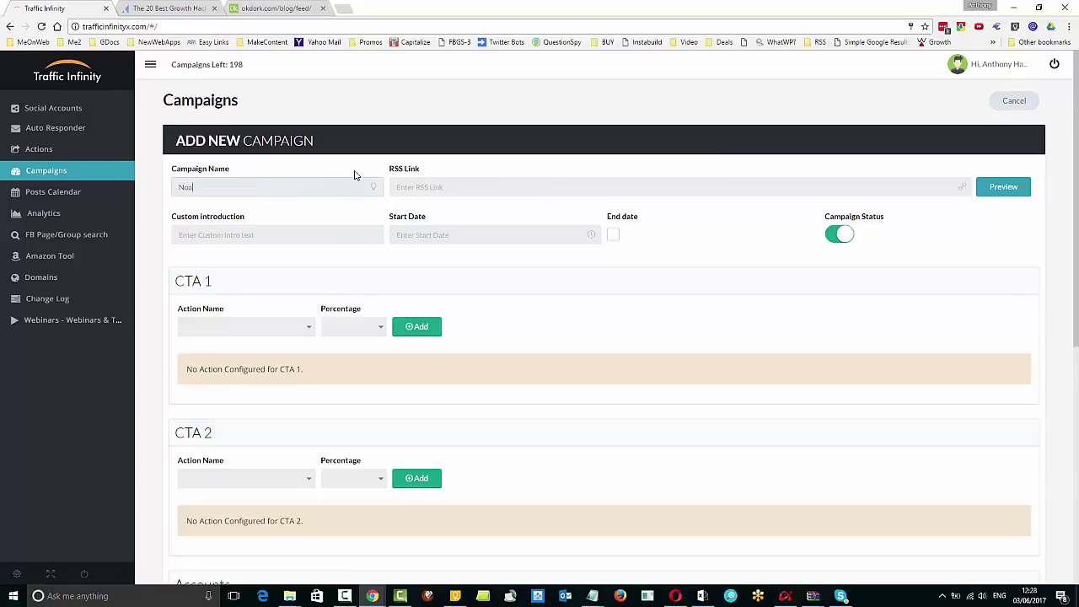
type("h Kagan")
left_click(483, 187)
key("ctrl+v")
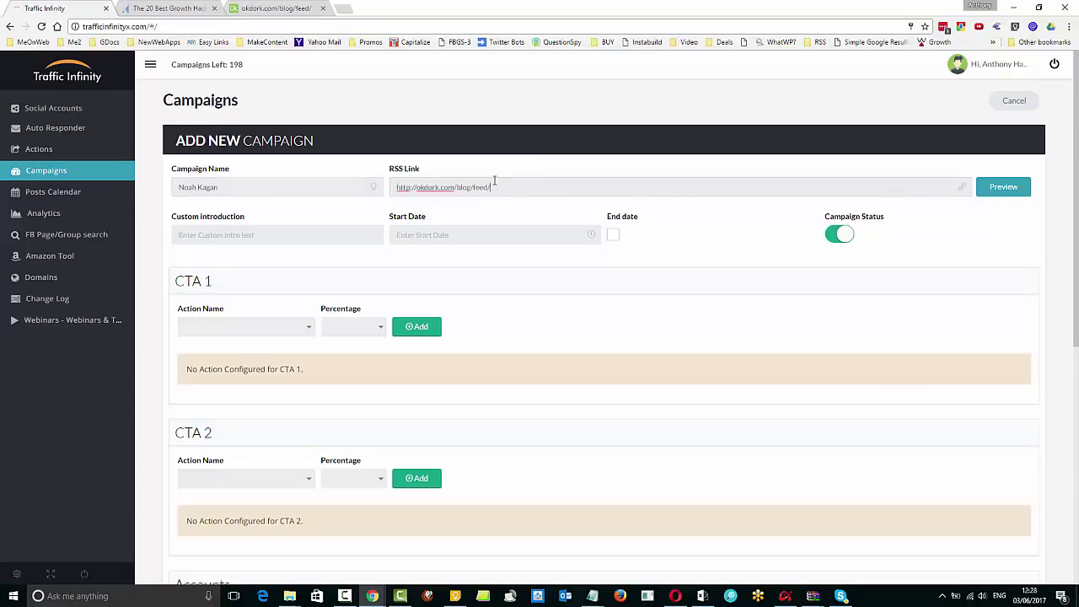
Give the campaign the custom introduction "Brilliant New Blog Post From Noah Kagan" and the start date 06/03/2017.
left_click(211, 234)
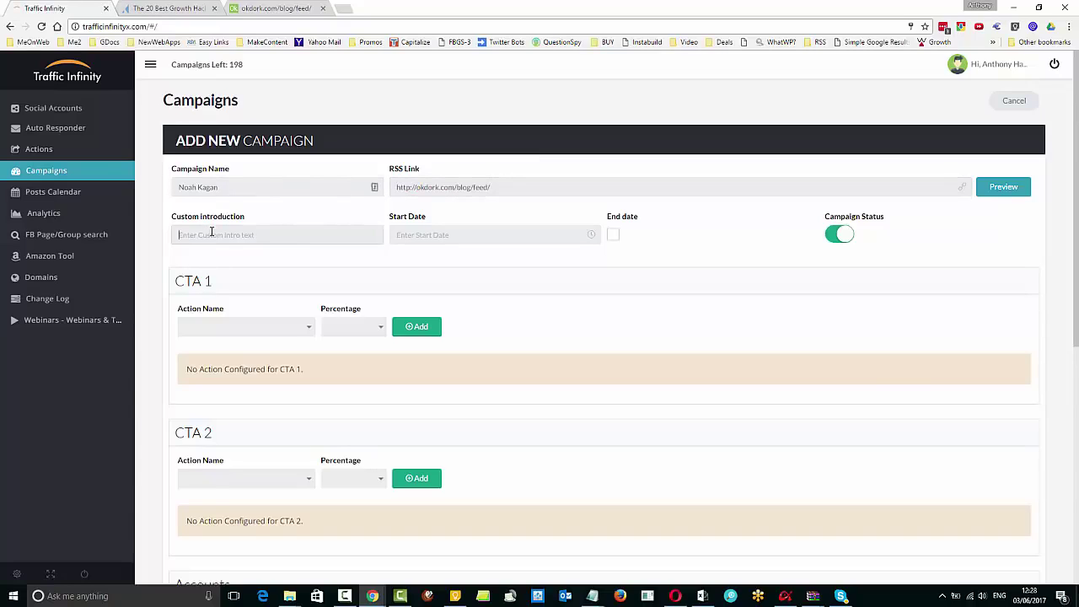
type("Brilliant New Blog Post From Noah kagan")
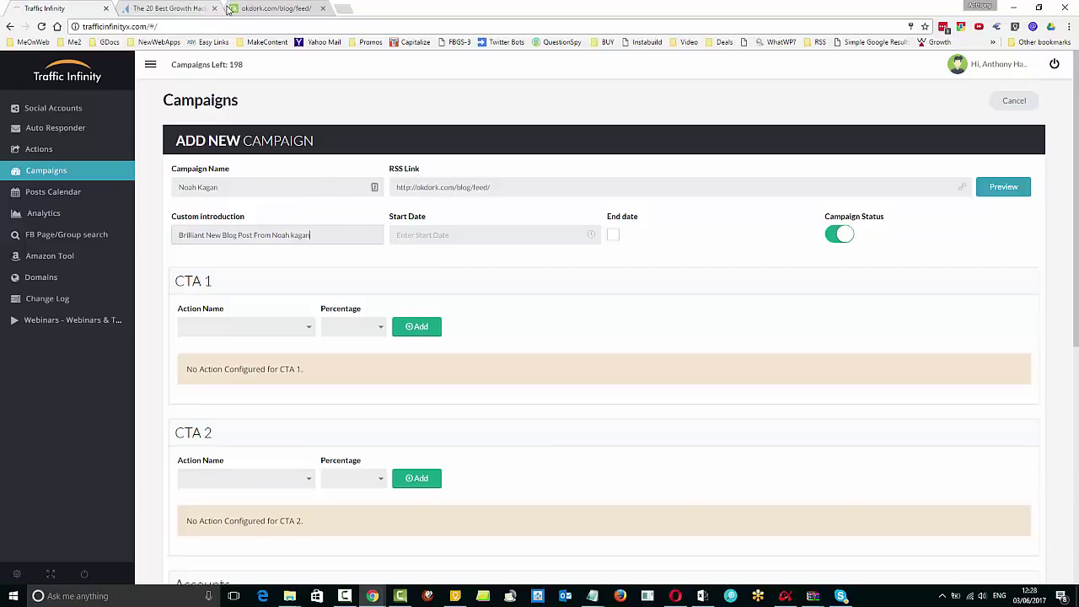
left_click(177, 8)
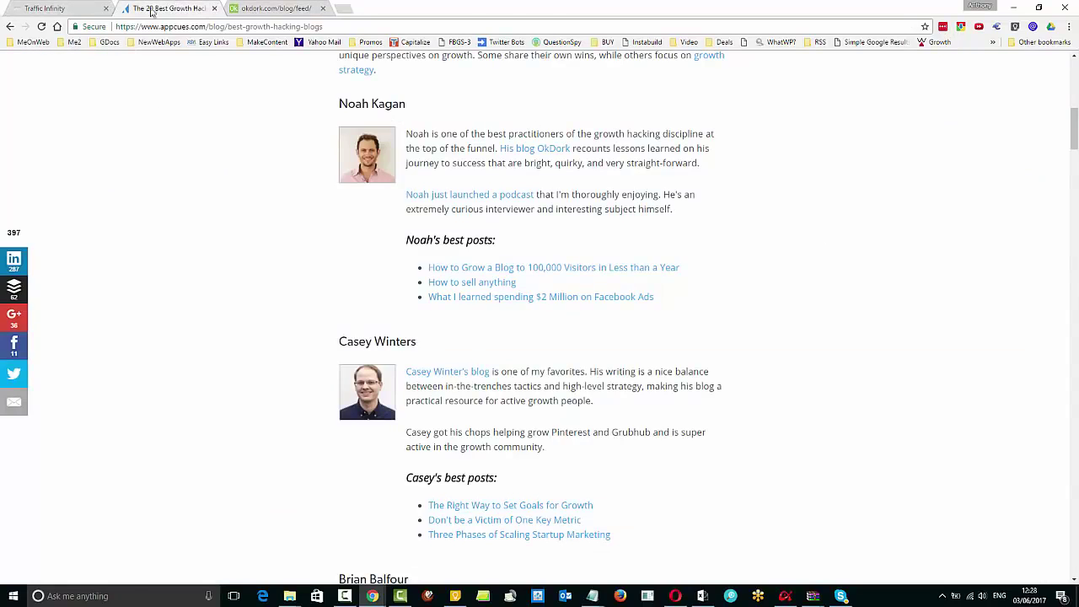
left_click(59, 8)
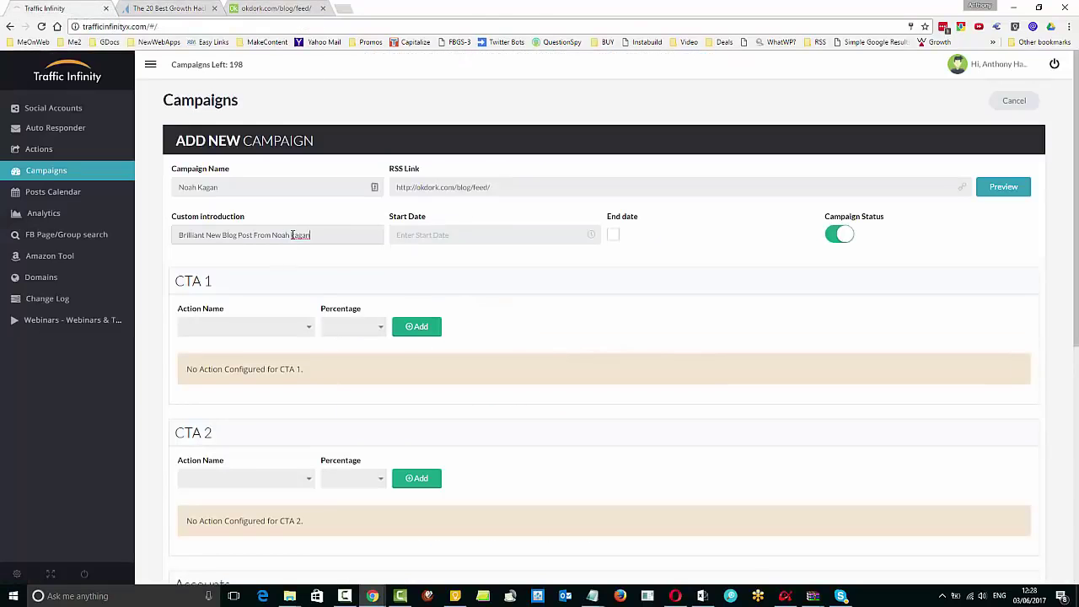
key("BackSpace")
type("K")
left_click(529, 236)
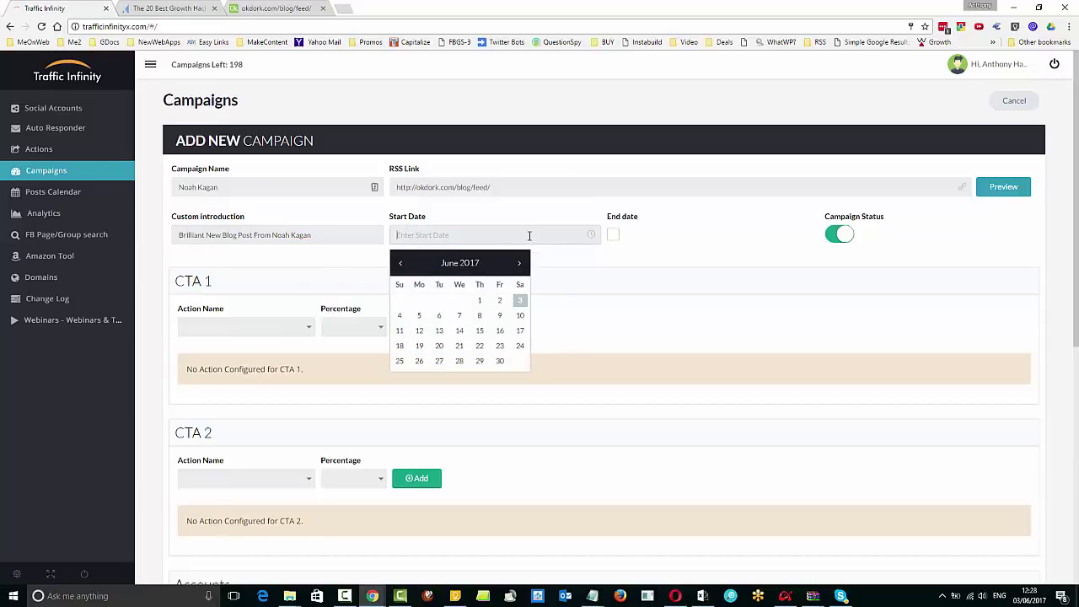
left_click(518, 304)
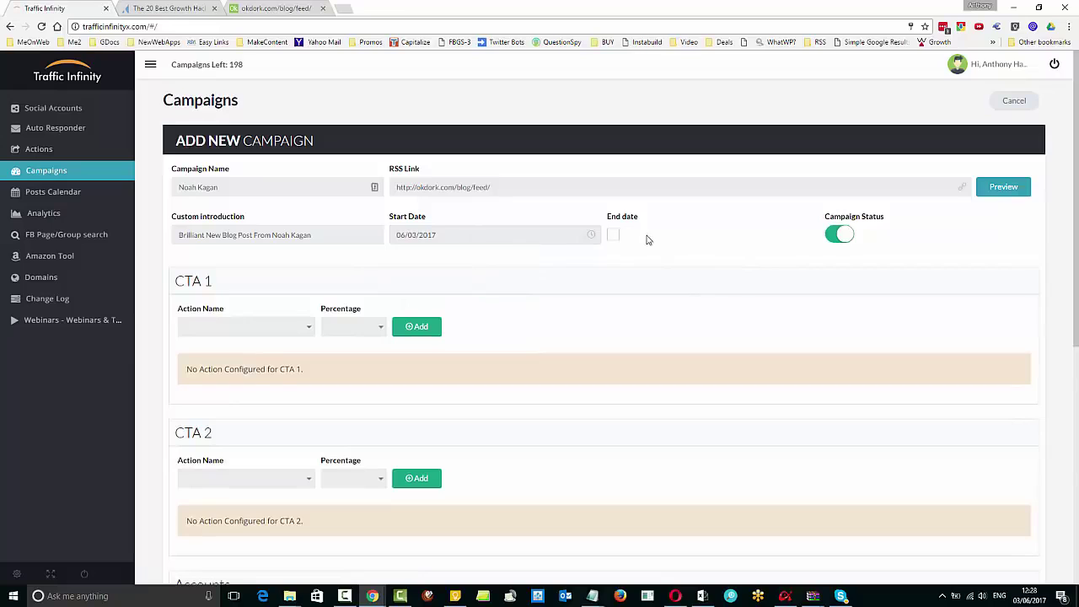
Add the Traffic Infinity Banner action to CTA 1 at 25% and leave CTA 2's action blank.
scroll(664, 246, "down", 1)
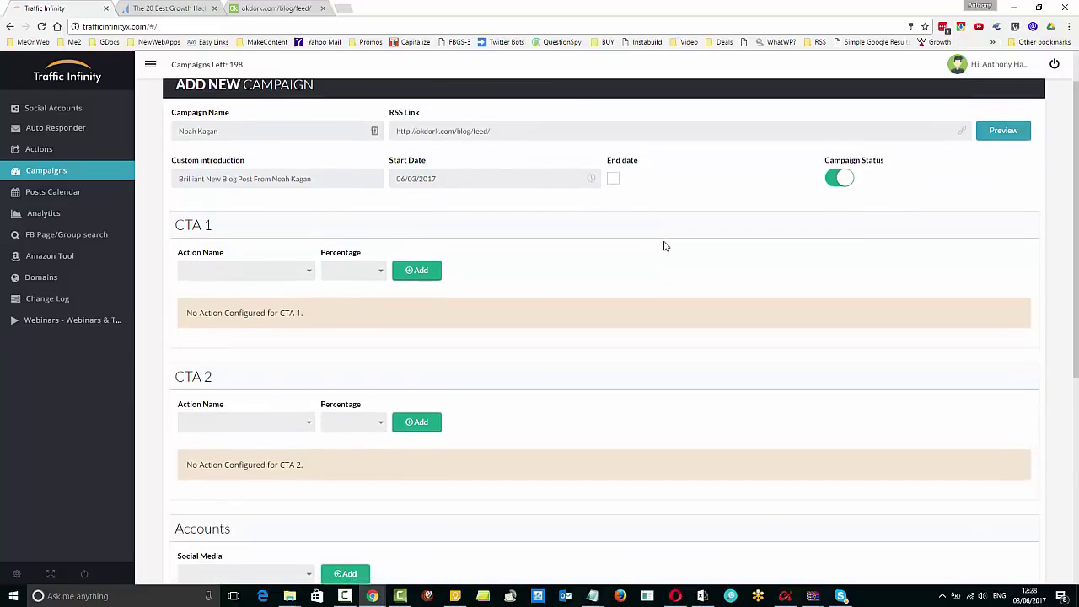
scroll(675, 261, "down", 1)
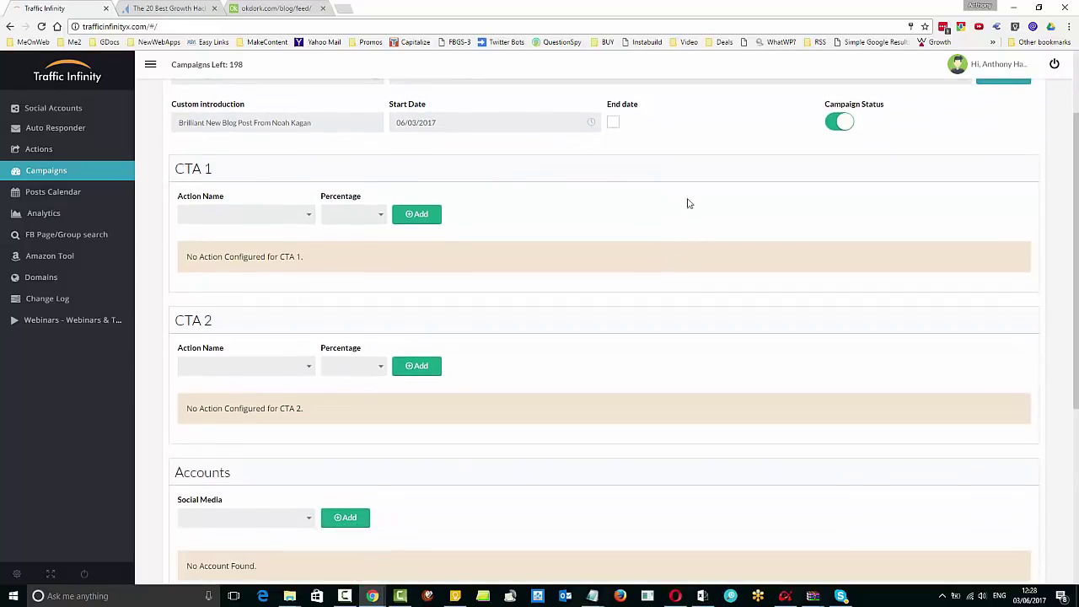
left_click(308, 217)
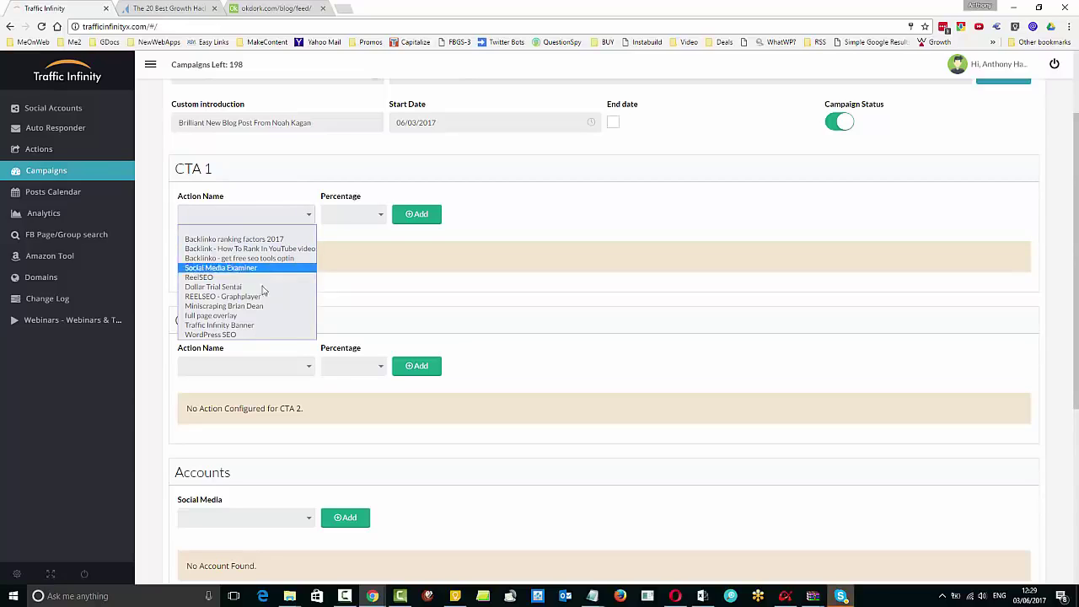
left_click(217, 325)
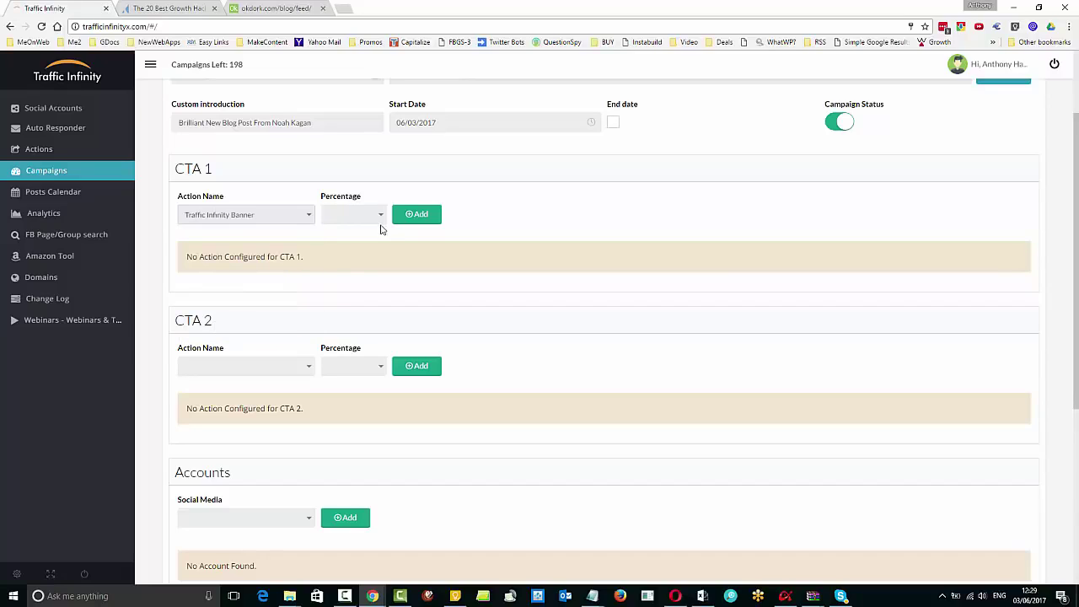
left_click(377, 215)
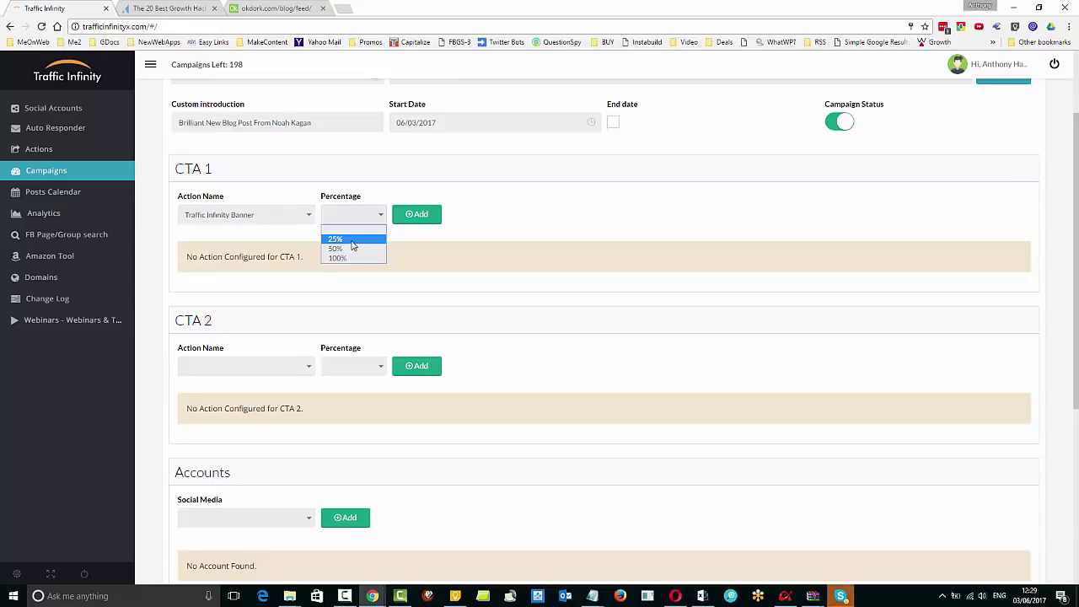
left_click(354, 240)
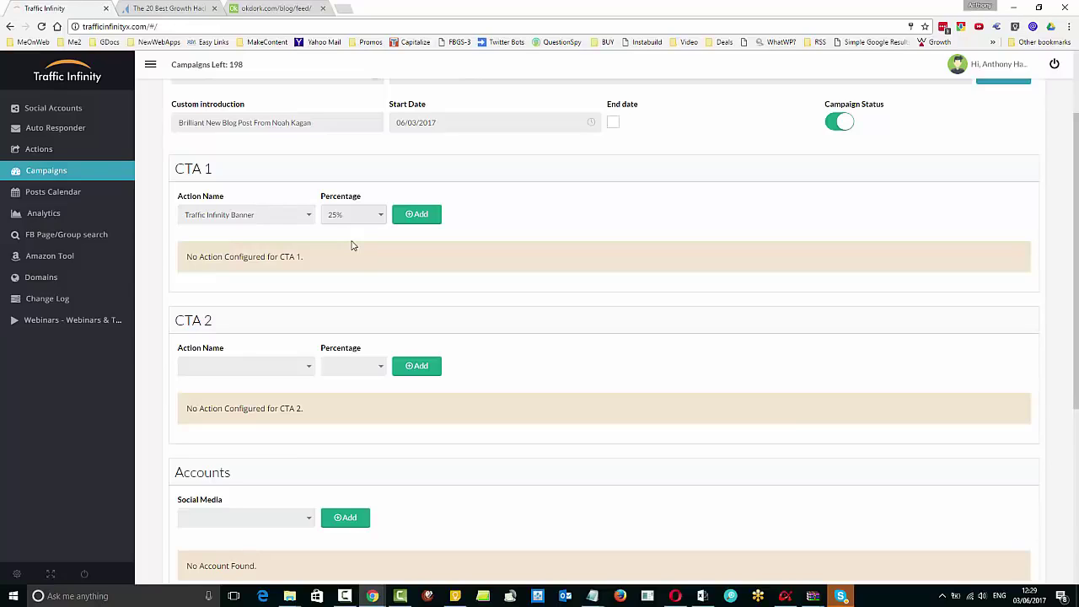
left_click(418, 216)
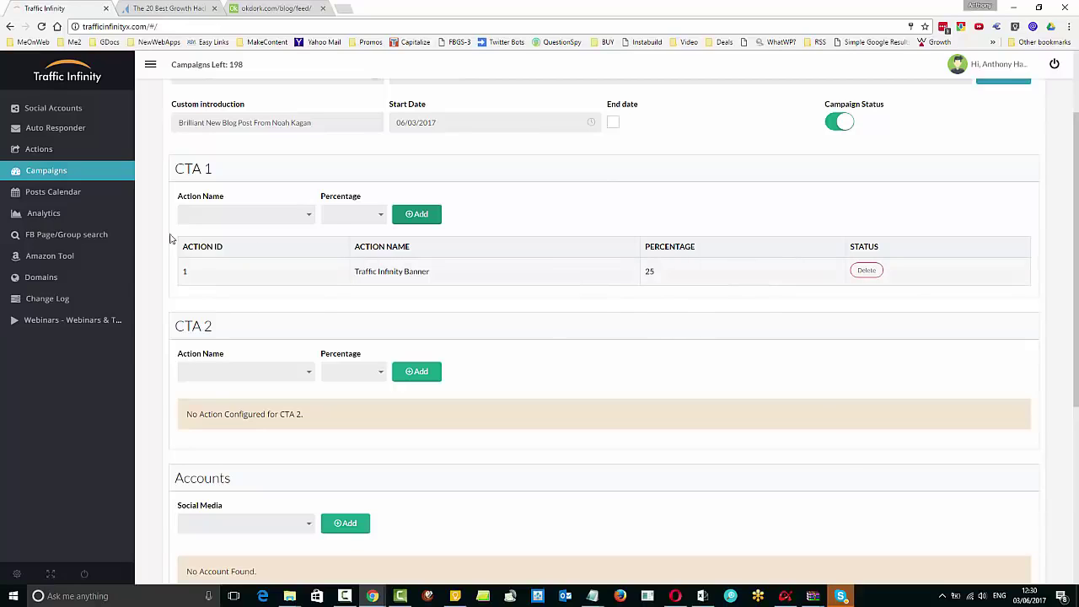
left_click(310, 376)
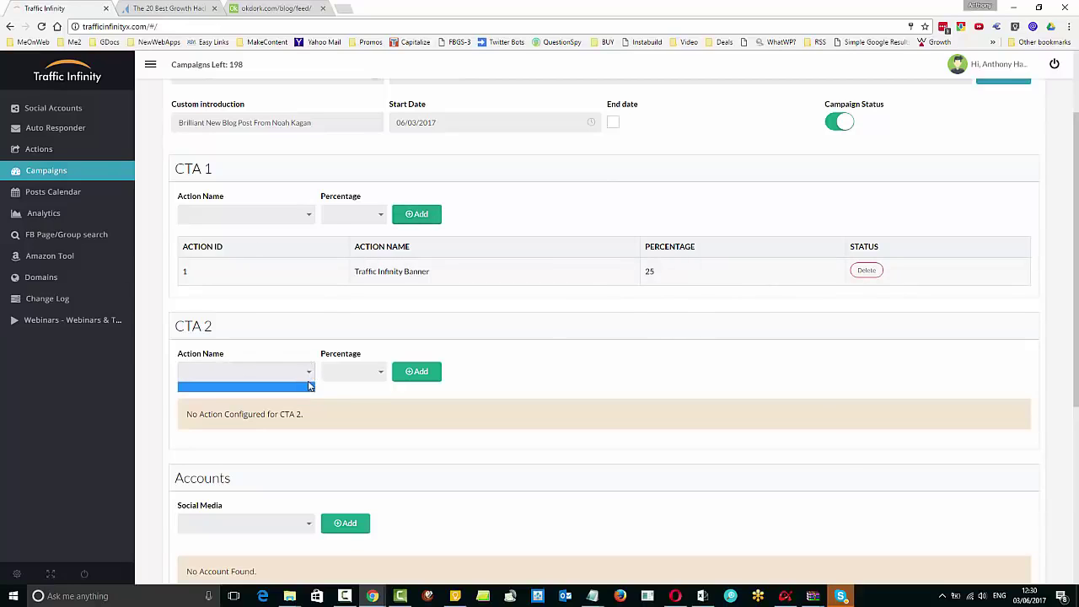
left_click(307, 384)
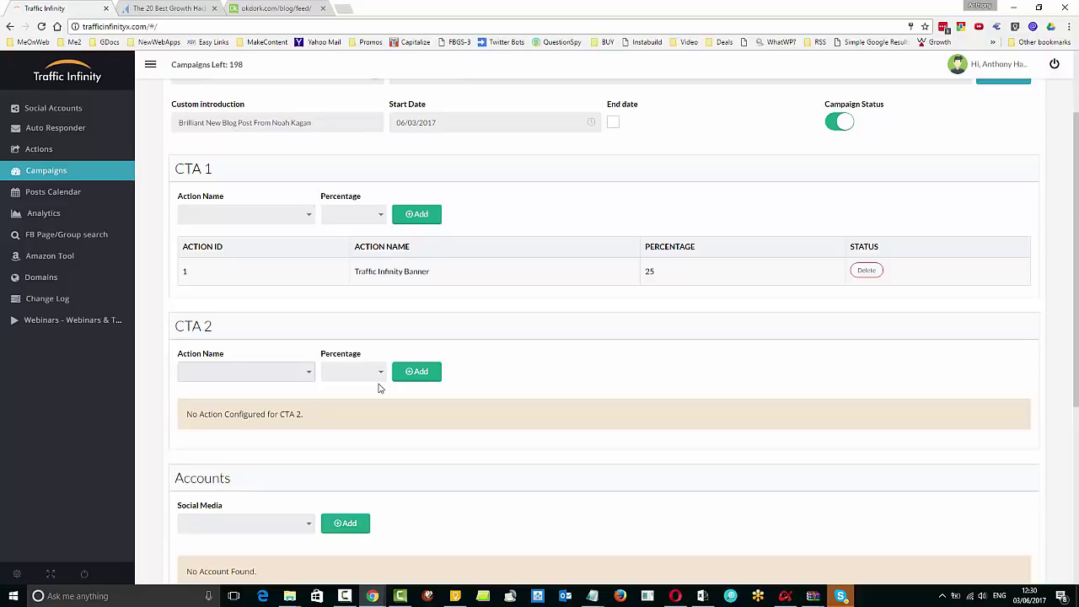
Add the connected Facebook account to the campaign's social accounts, posting on its Timeline.
scroll(638, 371, "down", 3)
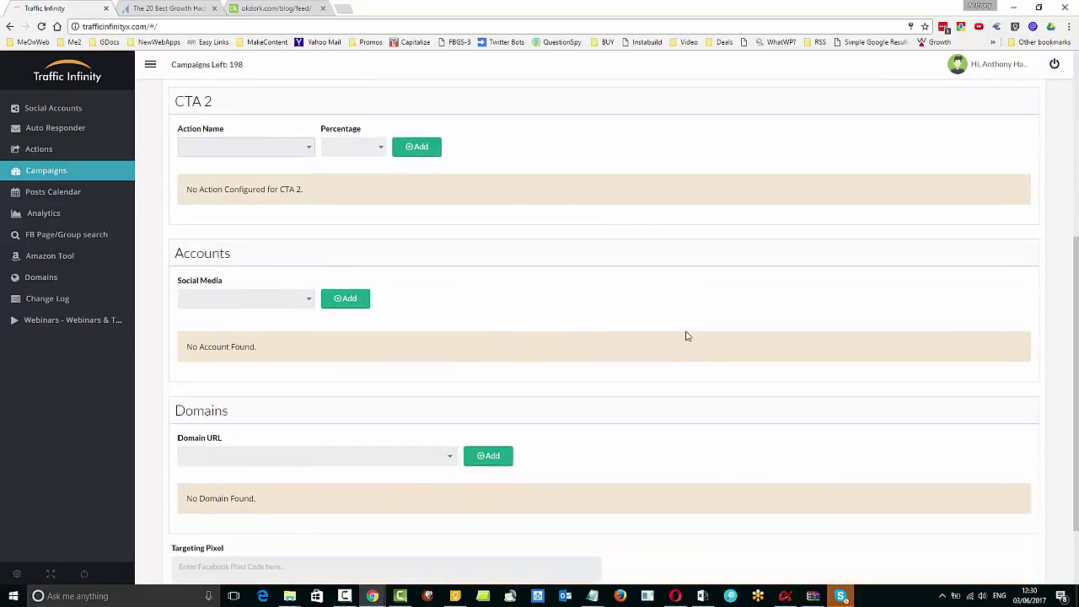
left_click(308, 304)
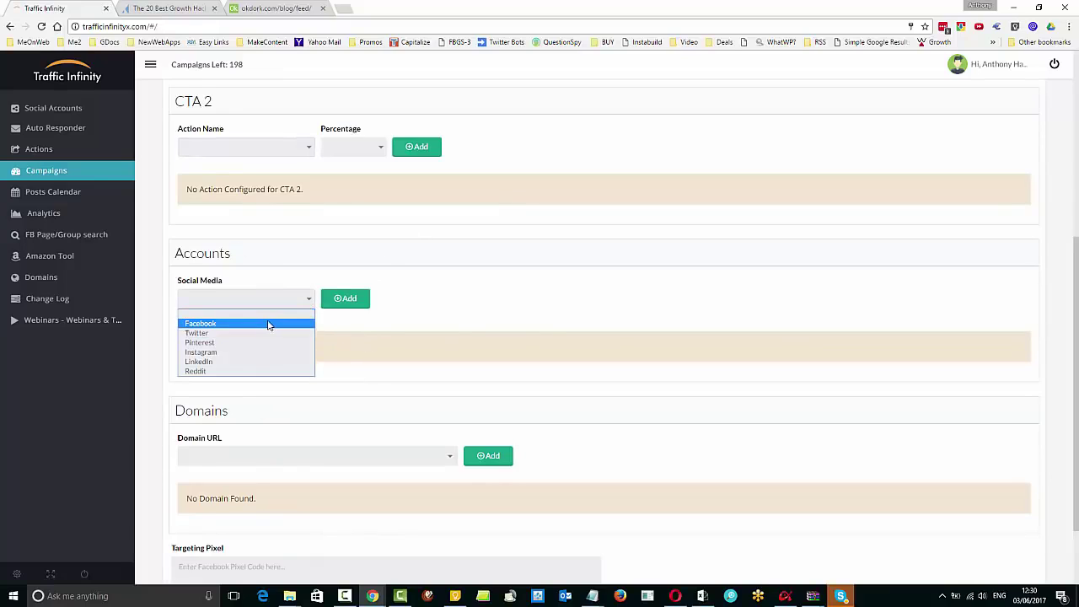
left_click(268, 324)
left_click(409, 303)
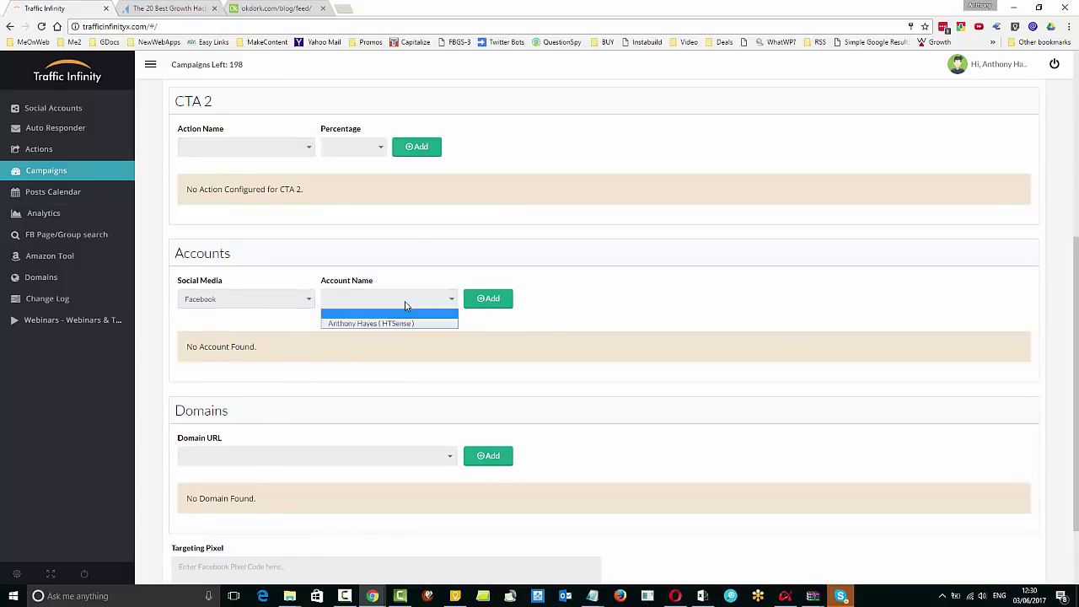
left_click(369, 324)
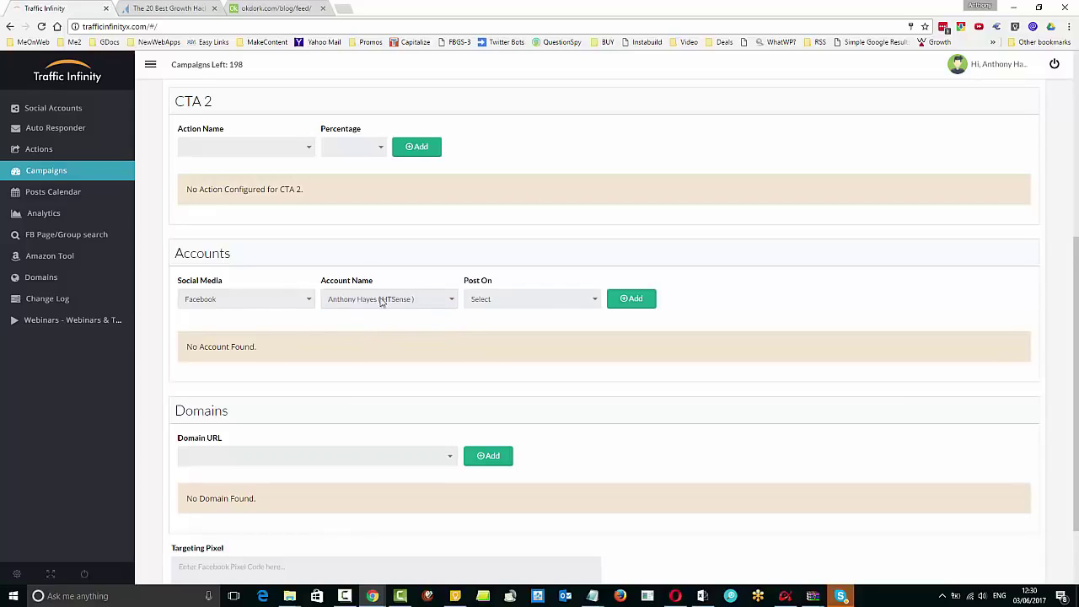
left_click(583, 306)
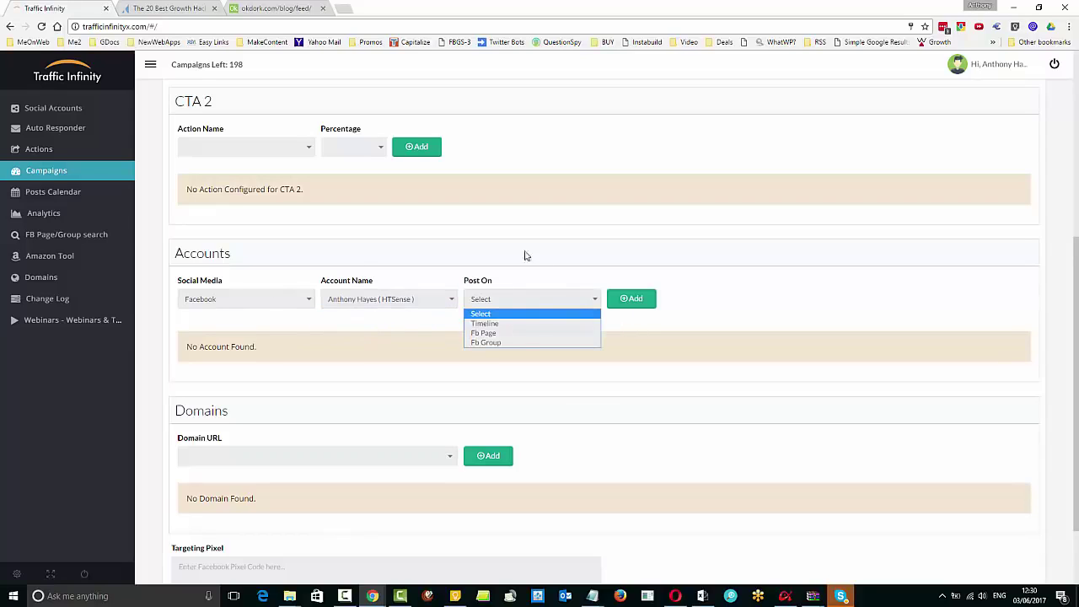
left_click(501, 325)
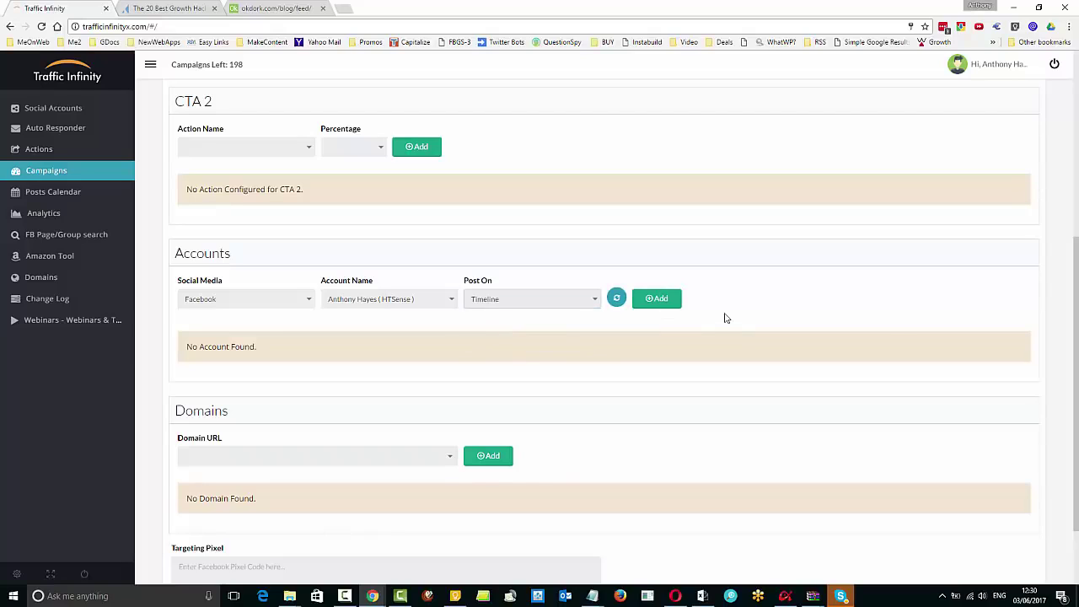
left_click(651, 299)
Choose Facebook and the connected account for a second posting destination in the campaign's accounts.
scroll(867, 350, "down", 3)
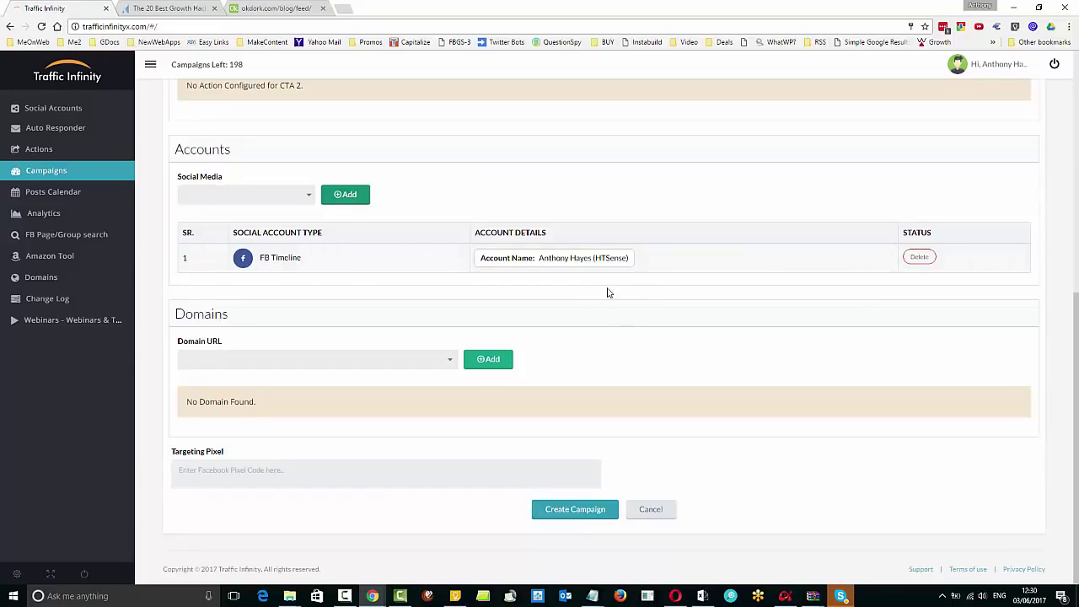
left_click(308, 195)
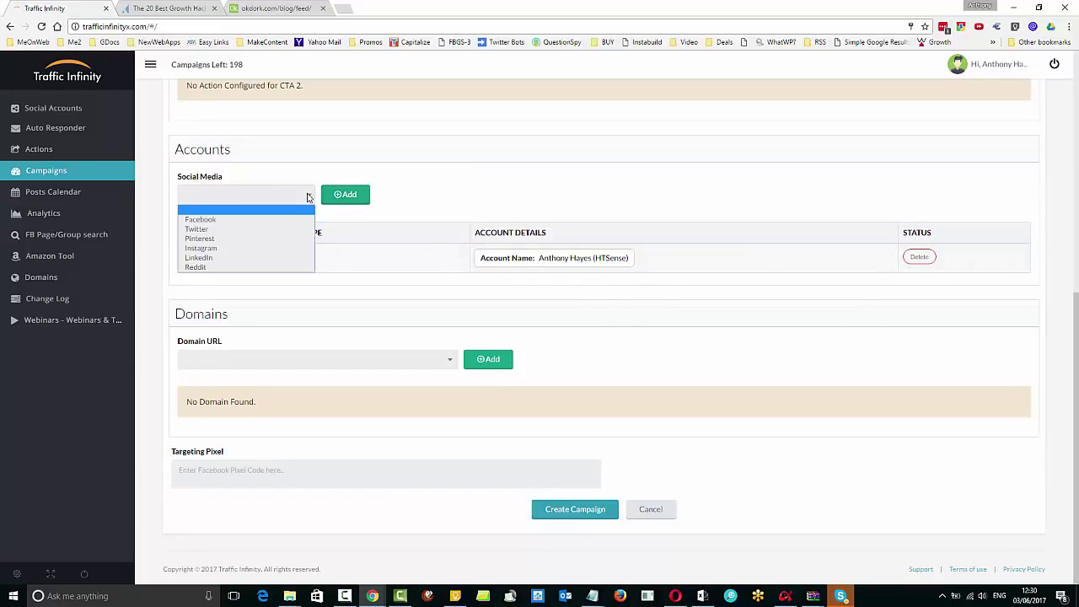
left_click(285, 221)
left_click(435, 200)
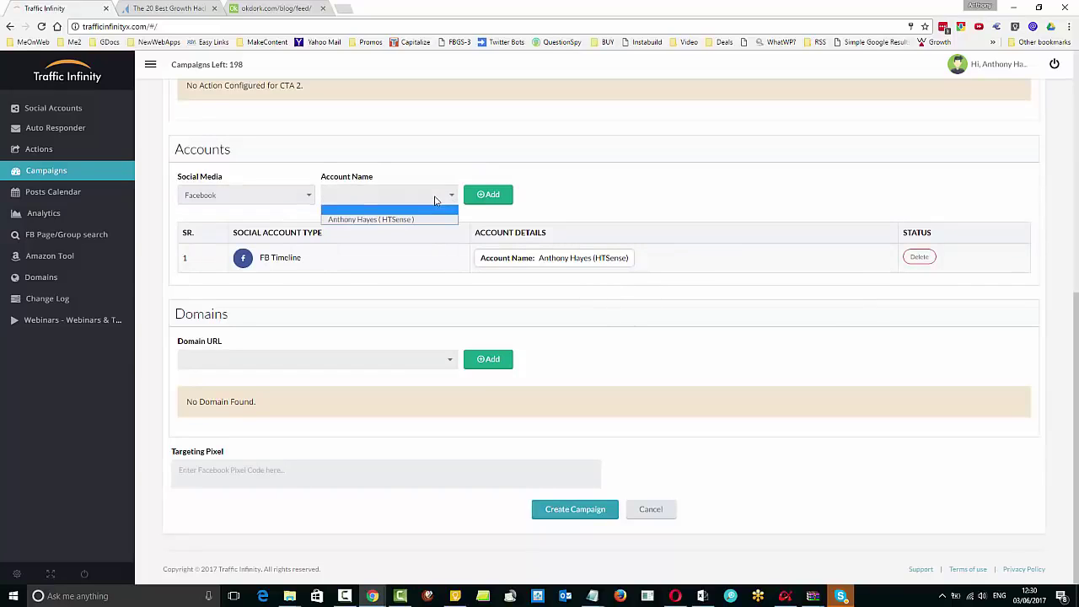
left_click(393, 219)
Try to choose a Facebook page as the posting destination from the Fb Page list.
left_click(535, 199)
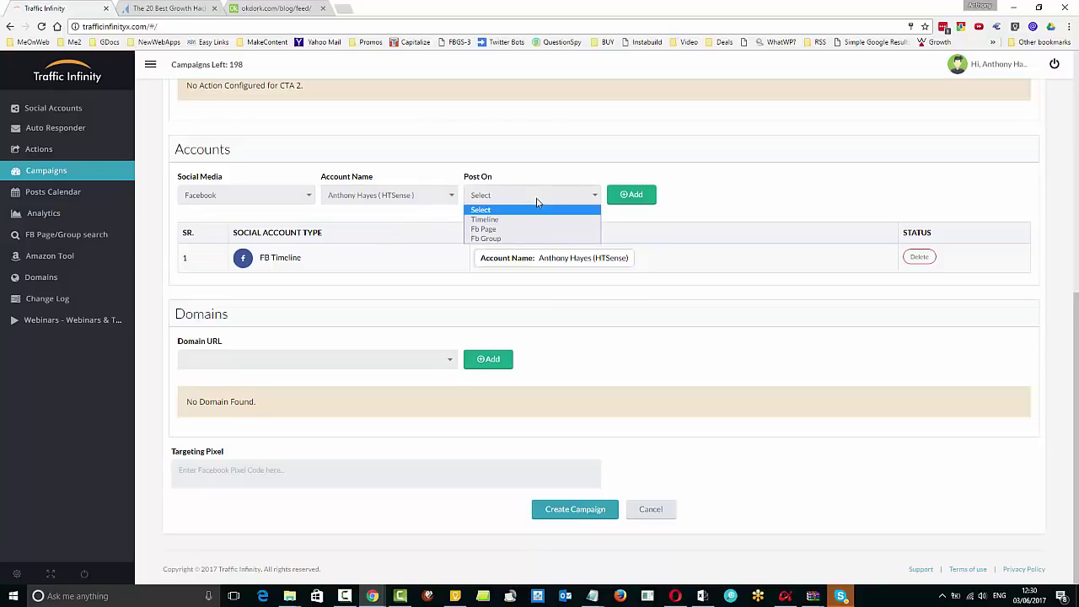
left_click(517, 229)
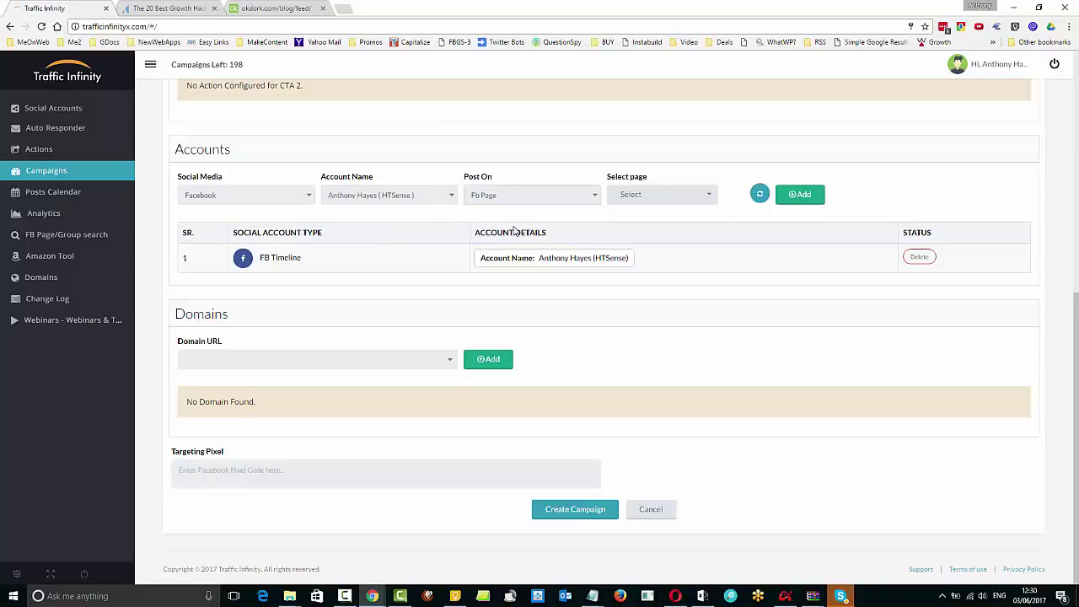
left_click(706, 194)
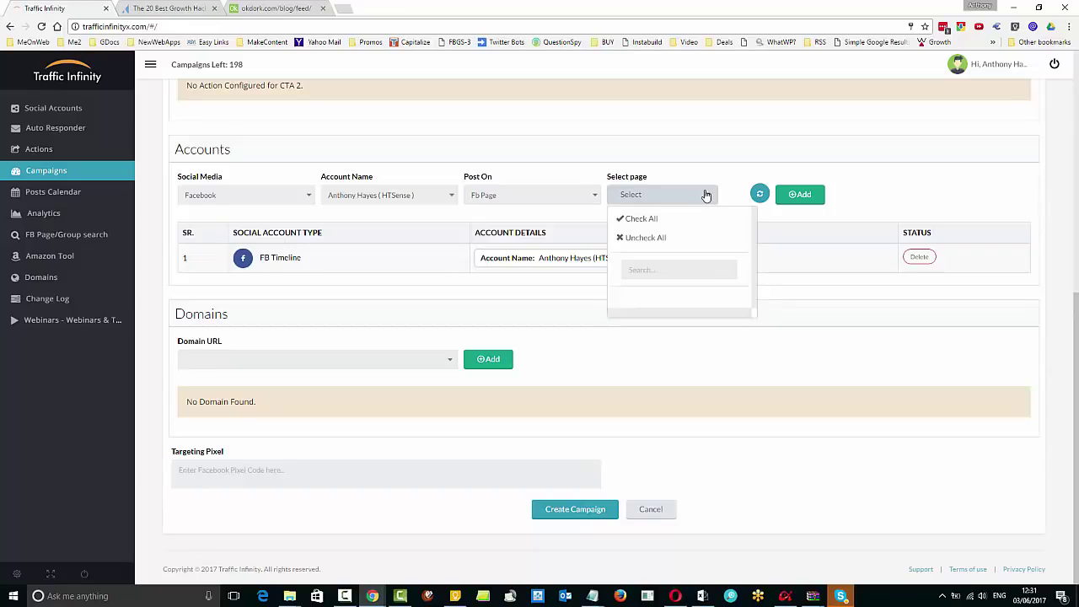
scroll(737, 241, "up", 2)
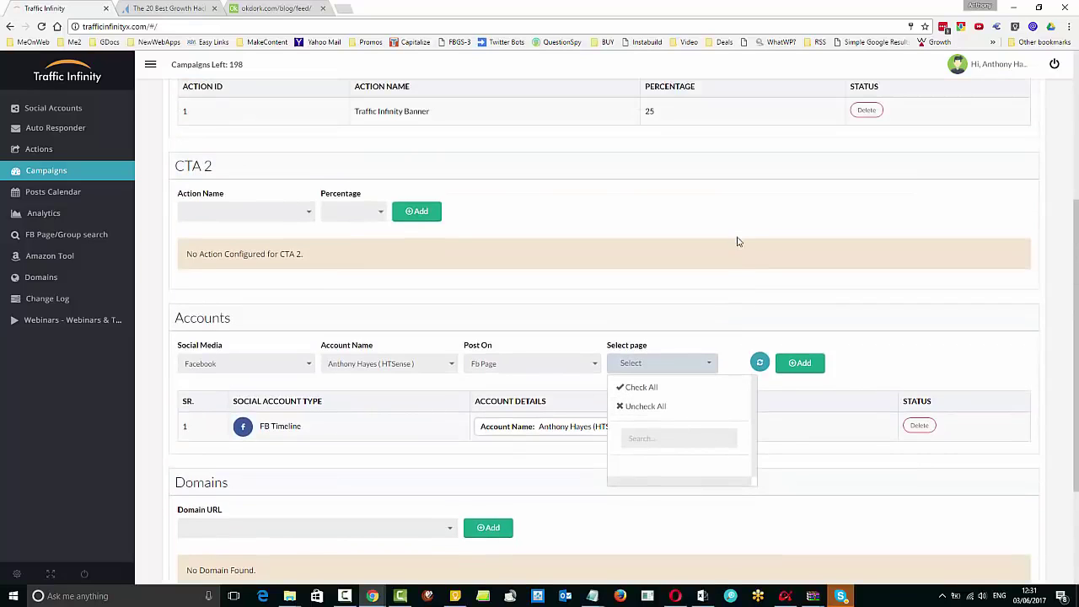
scroll(736, 261, "down", 2)
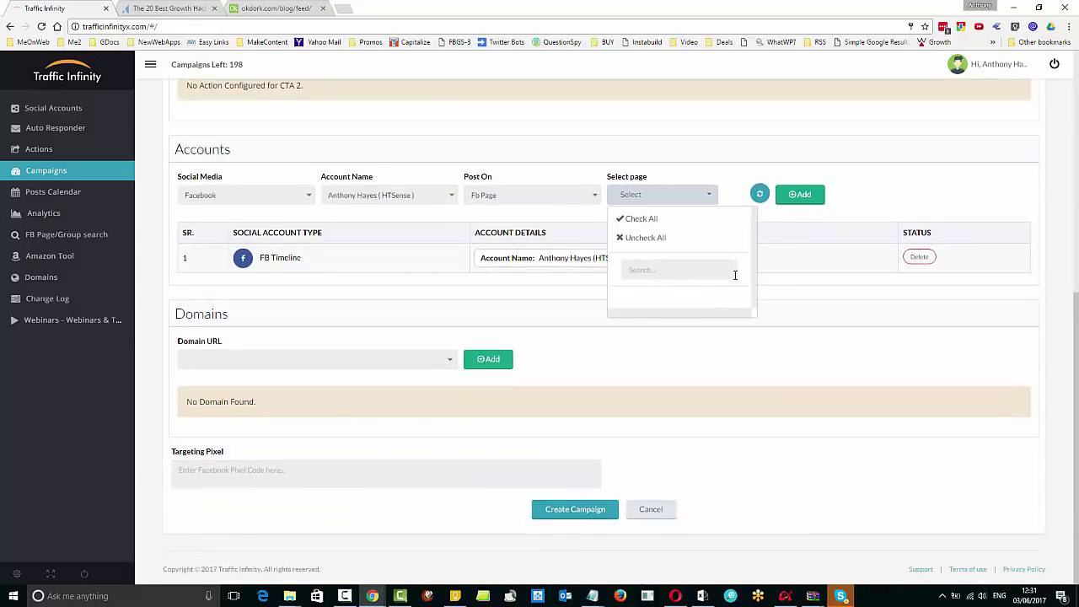
left_click(774, 347)
Reselect Fb Page as the posting destination and search its page list for "niche".
left_click(567, 196)
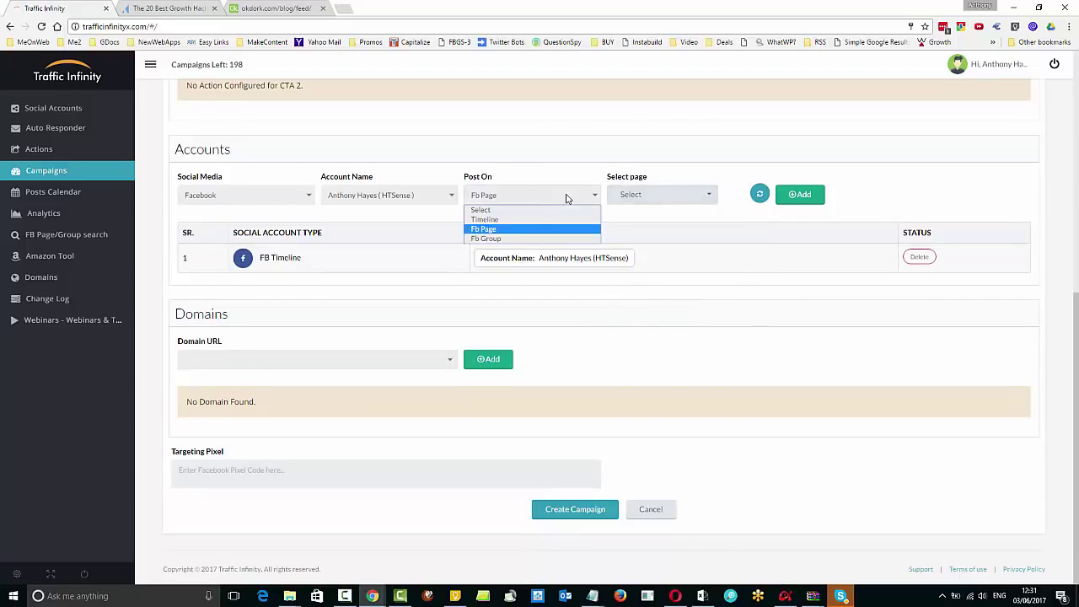
left_click(519, 209)
left_click(523, 196)
left_click(520, 229)
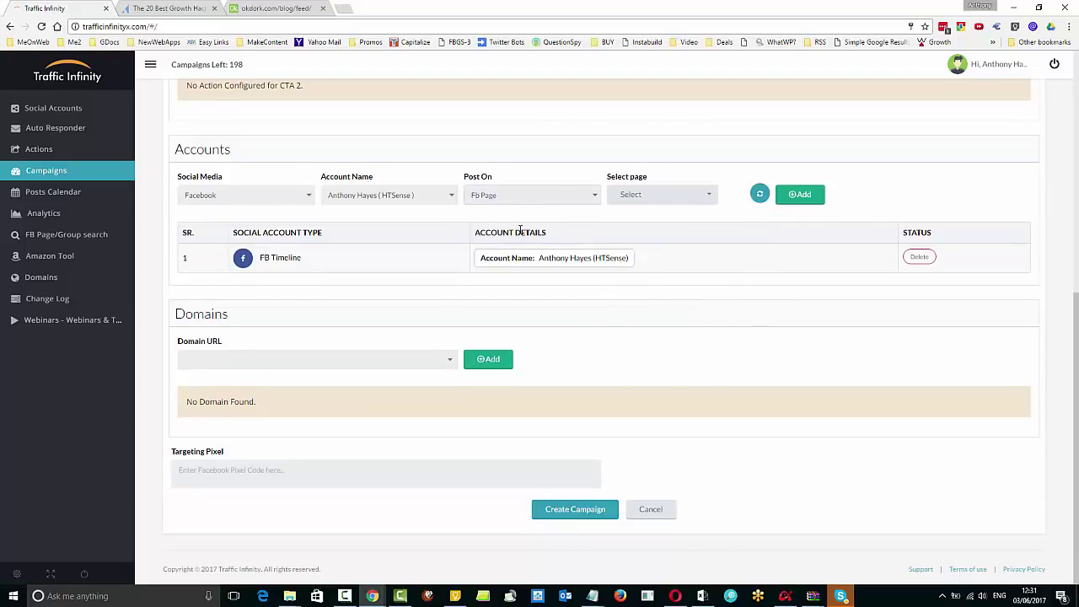
left_click(658, 196)
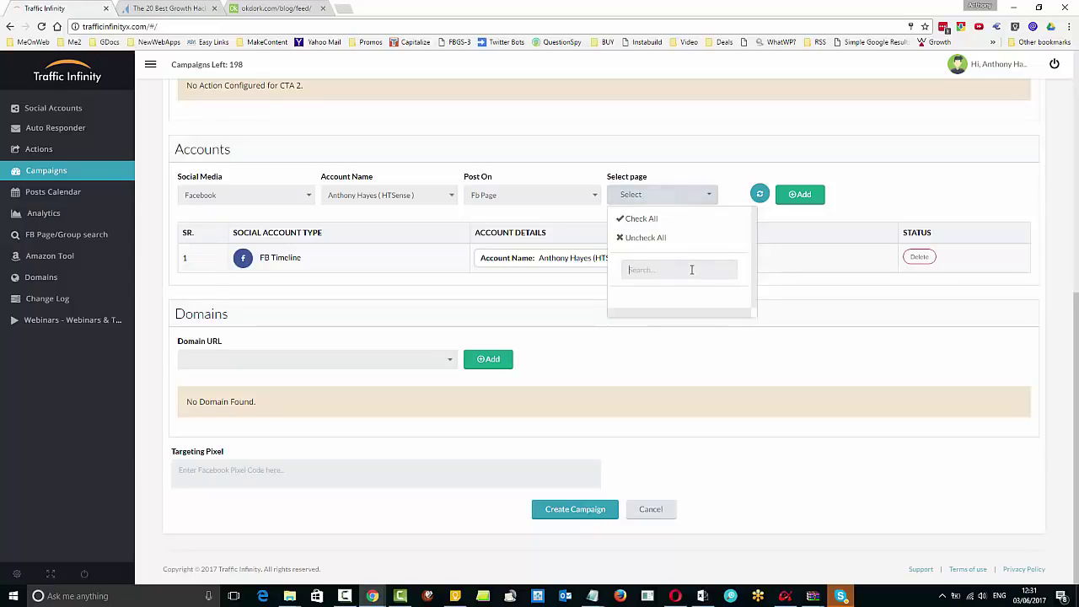
type("niche")
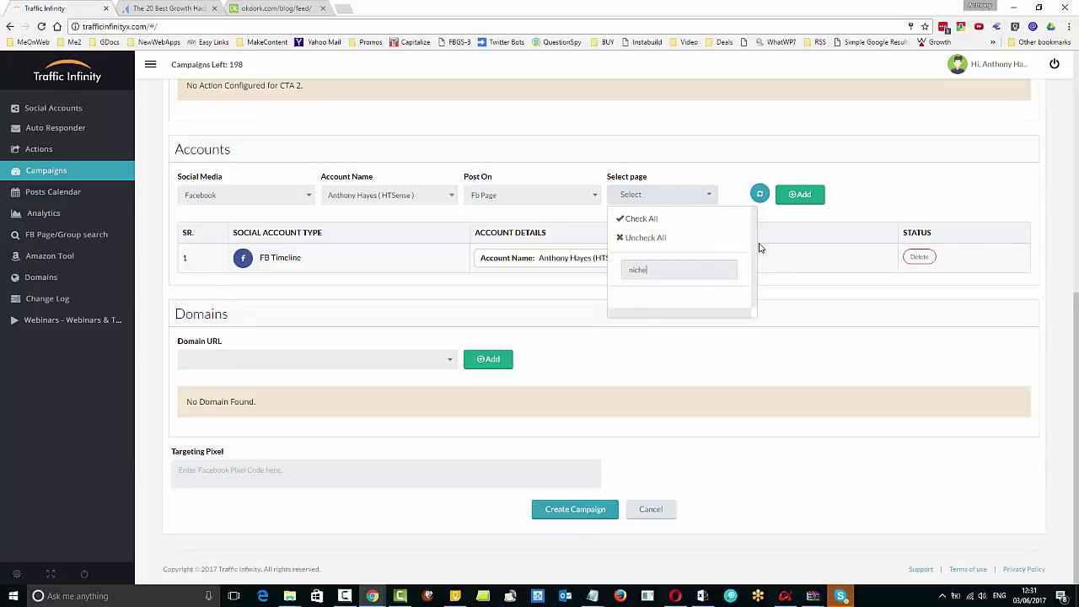
left_click(782, 217)
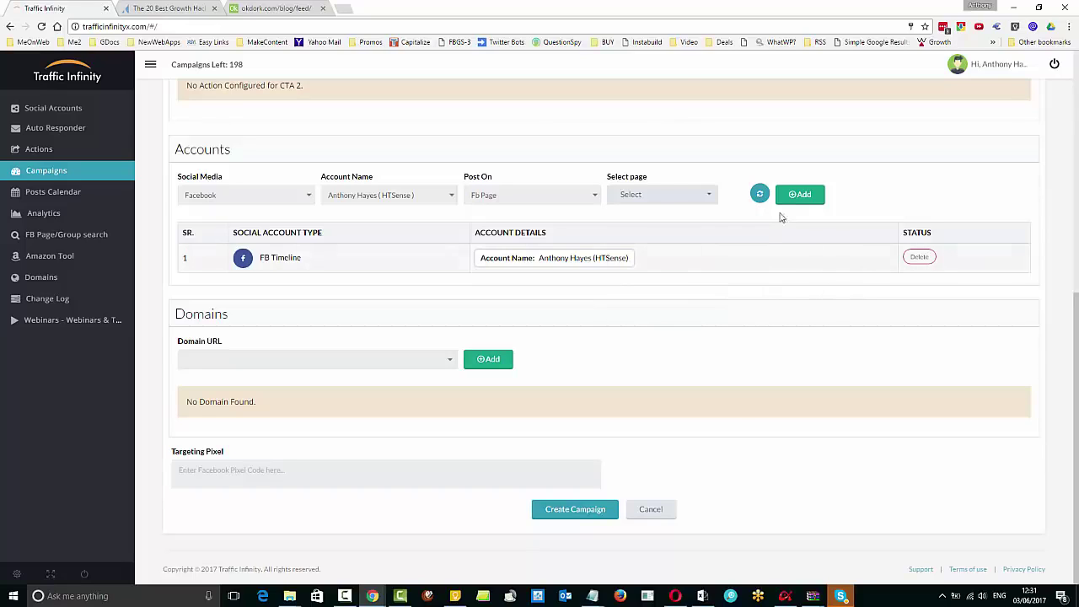
left_click(709, 195)
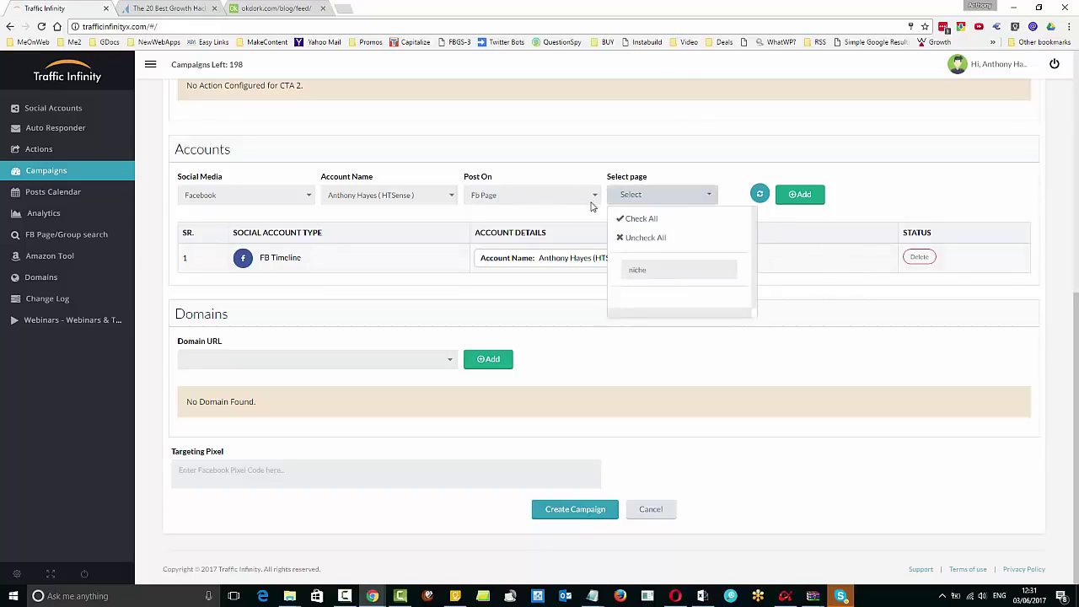
Set the posting destination to Fb Group and add the Niche Ripping group to the campaign's accounts.
left_click(592, 201)
left_click(518, 239)
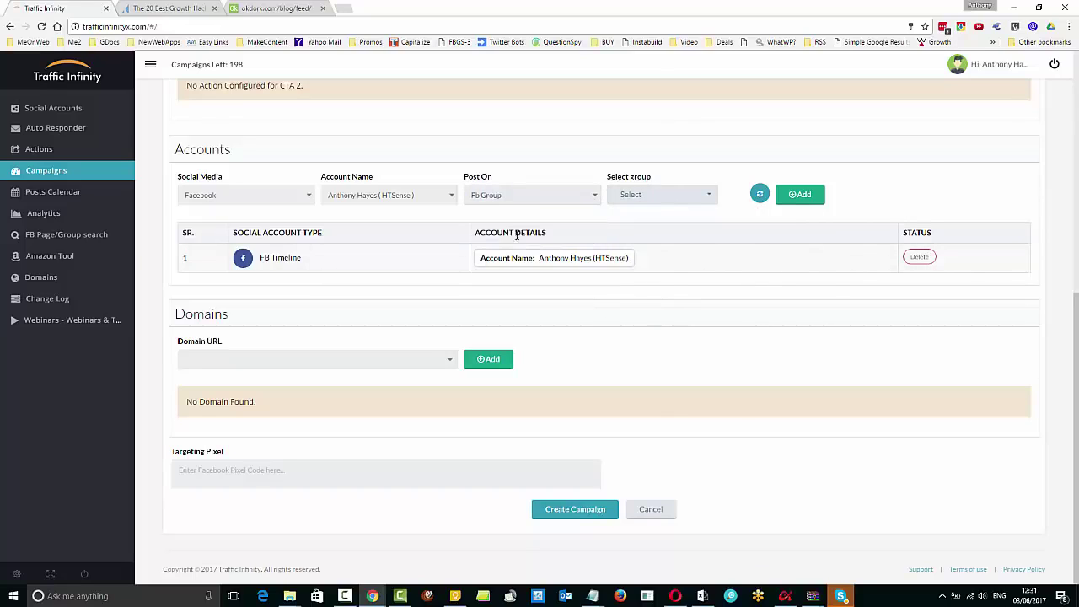
left_click(701, 194)
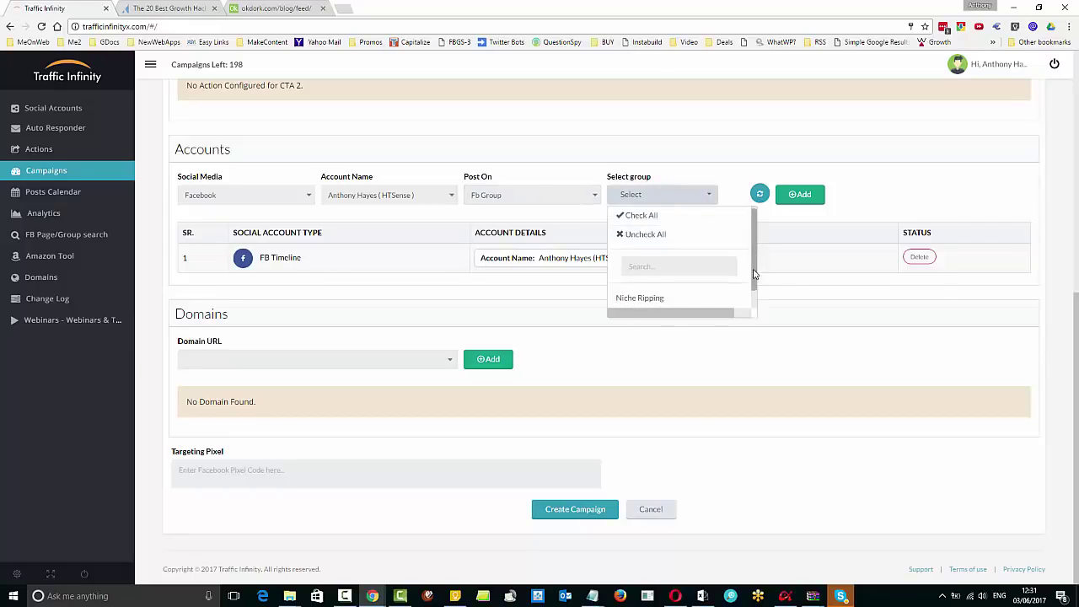
scroll(753, 278, "down", 1)
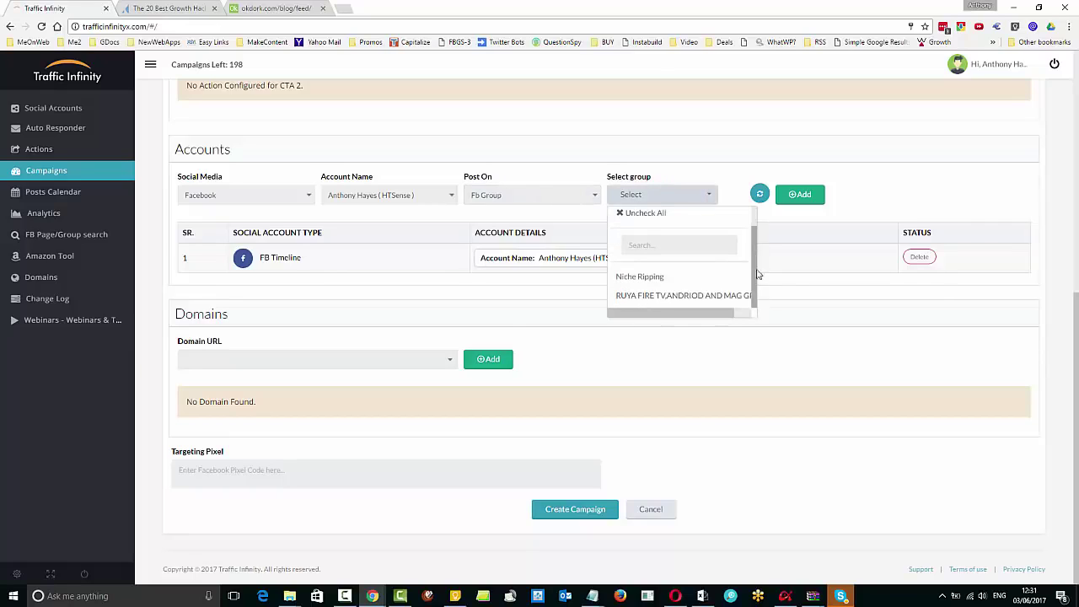
left_click(633, 278)
left_click(840, 273)
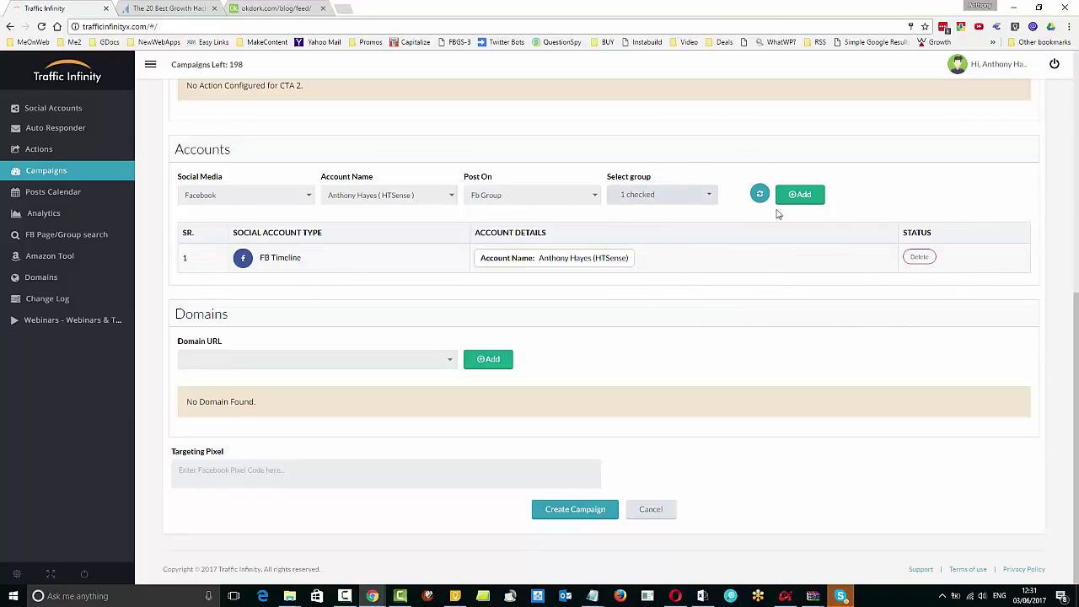
left_click(801, 195)
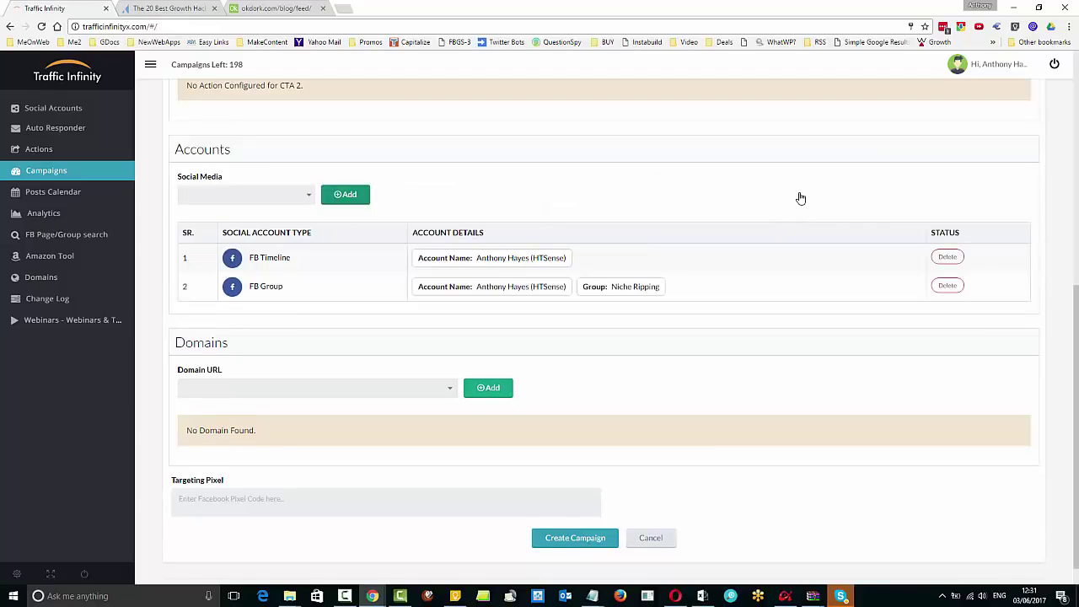
Choose Twitter as the next social network and select the first listed SEO account.
scroll(801, 232, "down", 1)
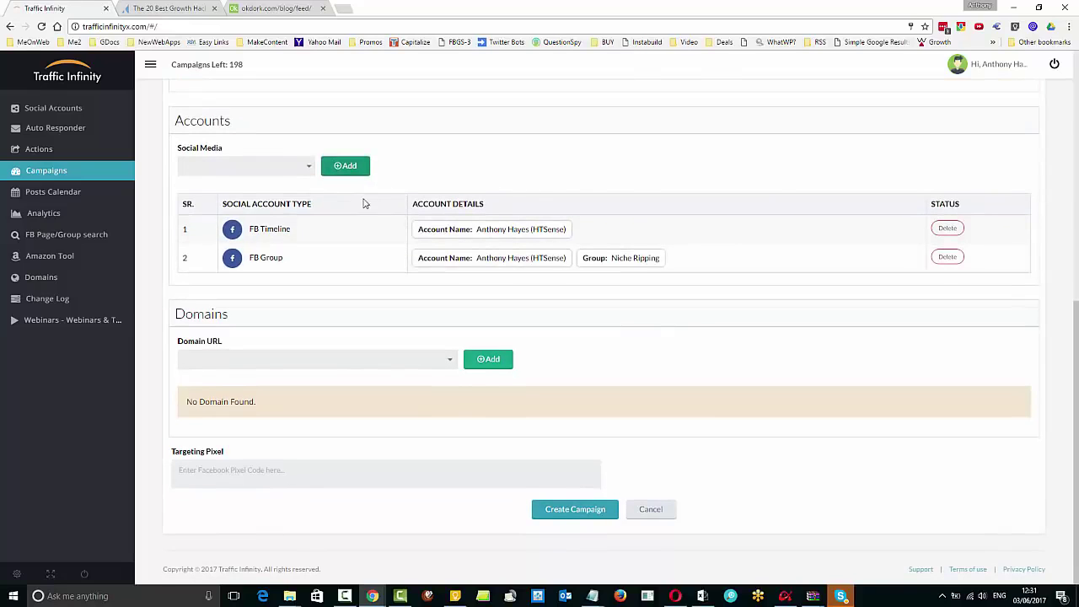
left_click(304, 168)
left_click(202, 201)
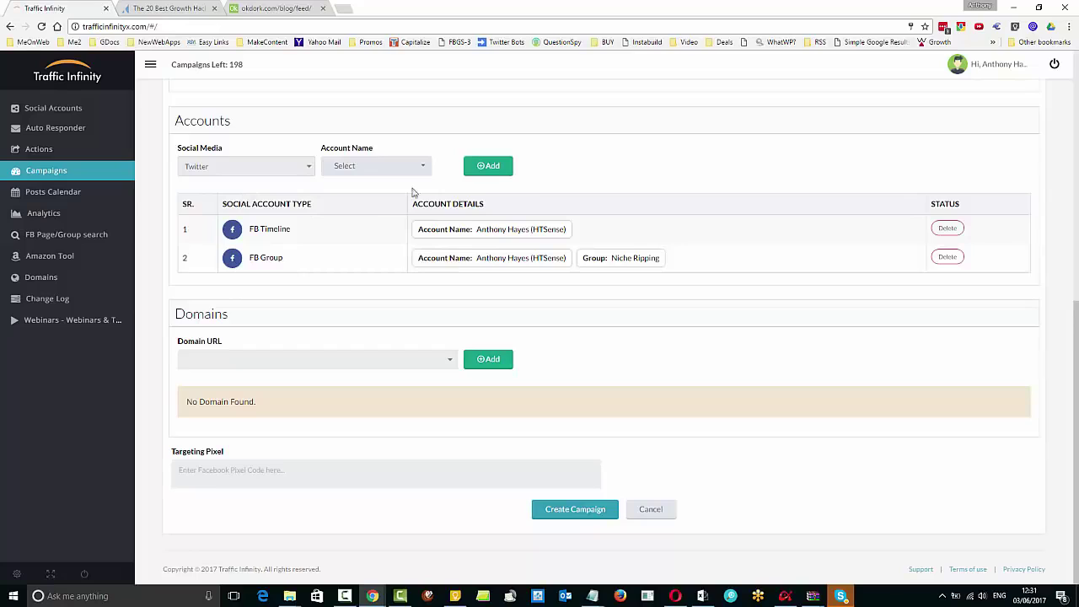
left_click(395, 169)
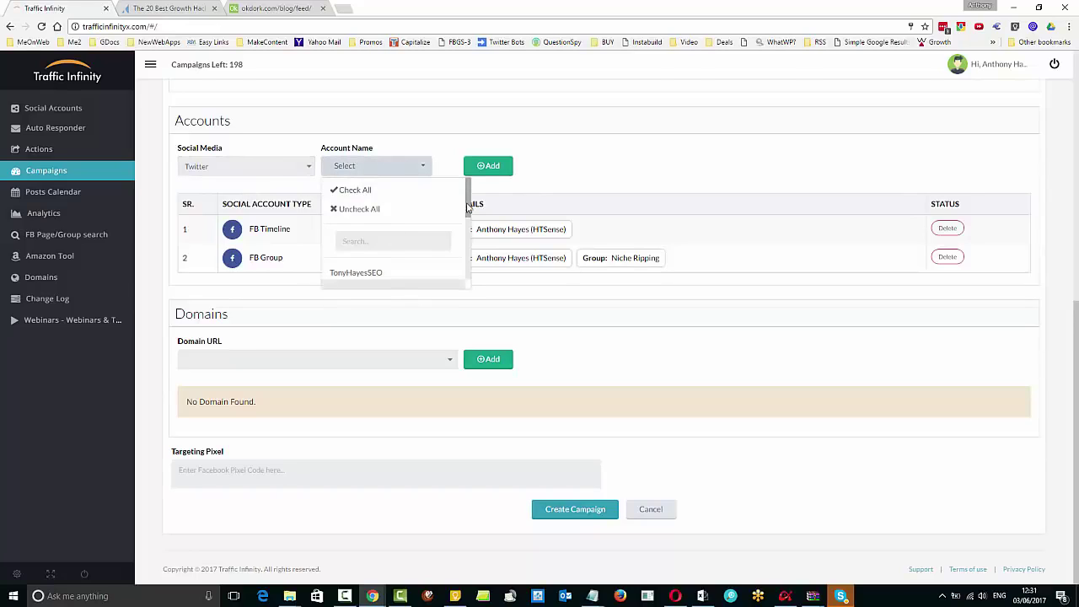
scroll(468, 228, "down", 2)
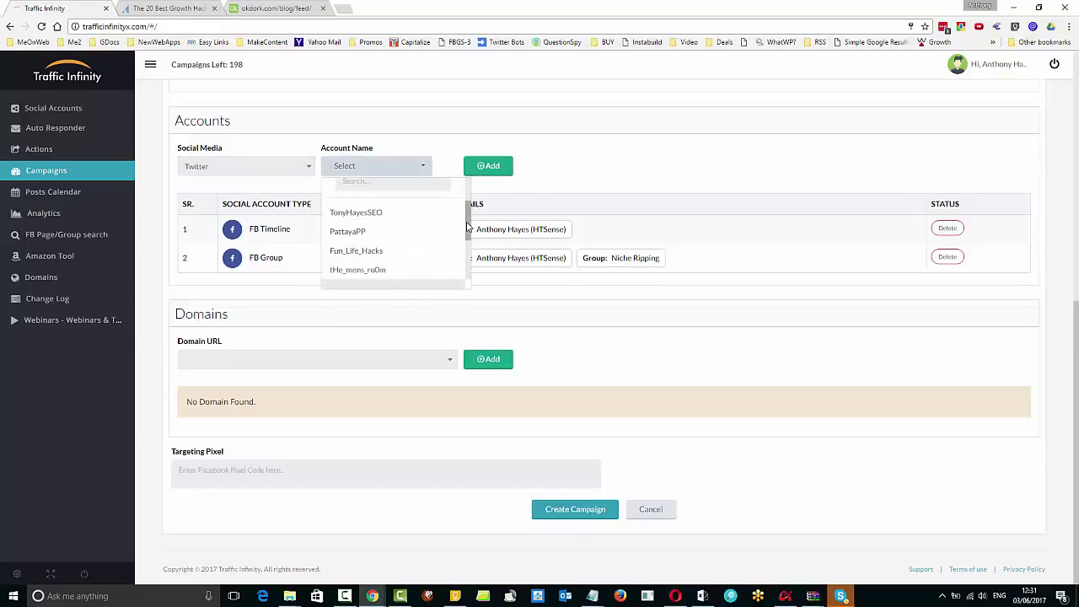
left_click(355, 214)
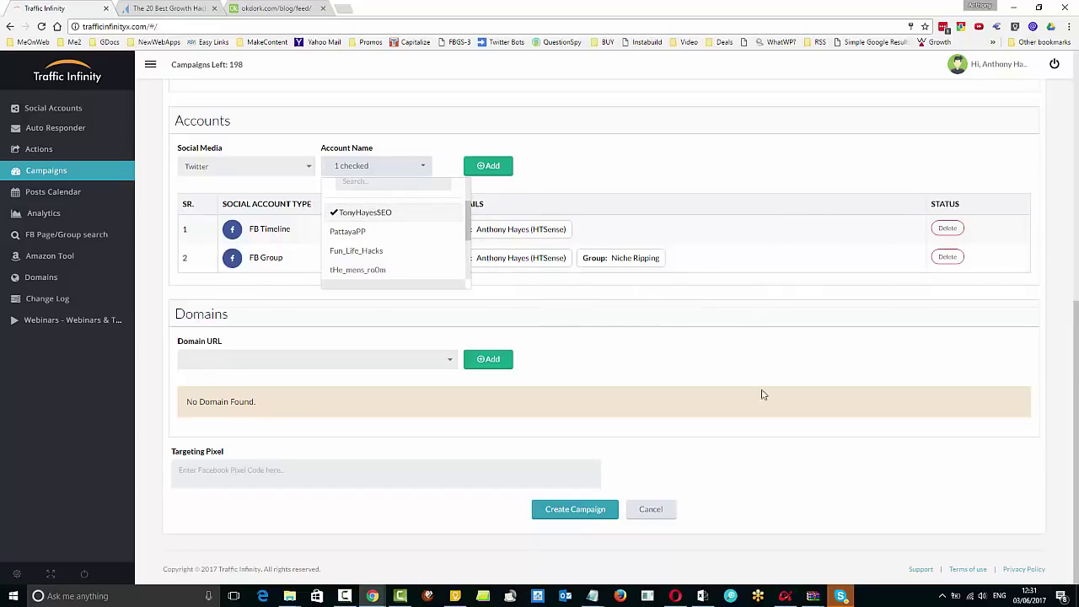
left_click(792, 366)
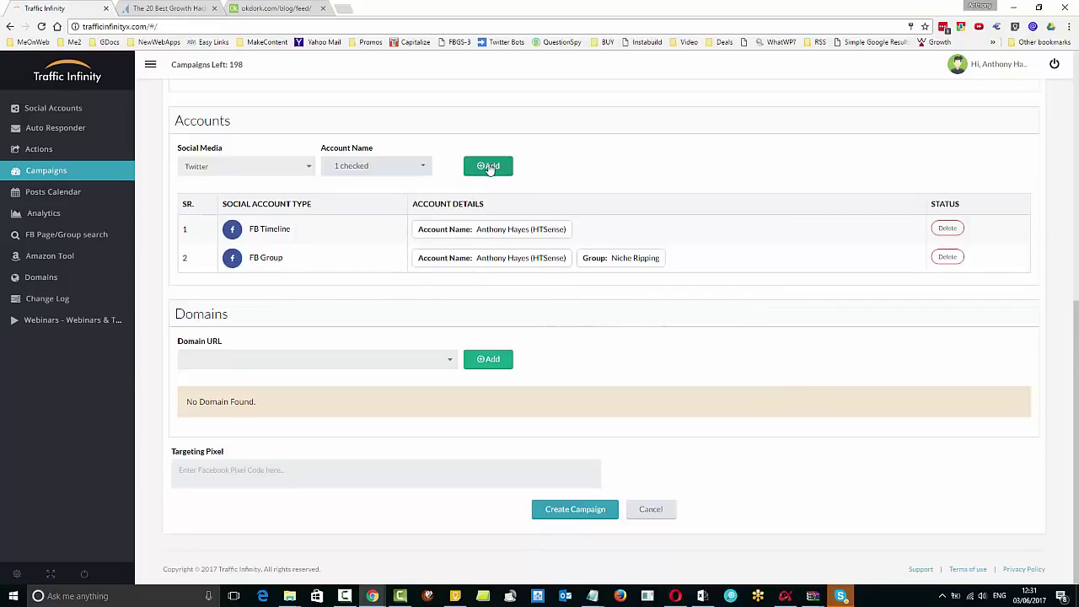
Also select the wptechsupport_ and marketingalpha1 Twitter accounts and add the selected Twitter accounts to the campaign.
left_click(419, 167)
scroll(409, 234, "down", 2)
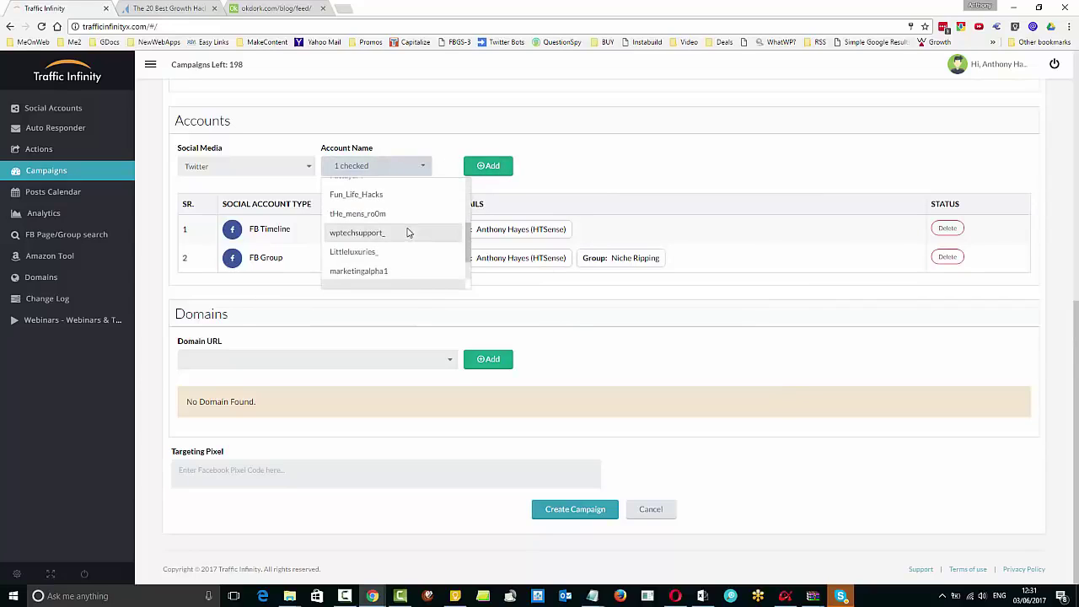
scroll(410, 233, "up", 2)
scroll(409, 232, "down", 2)
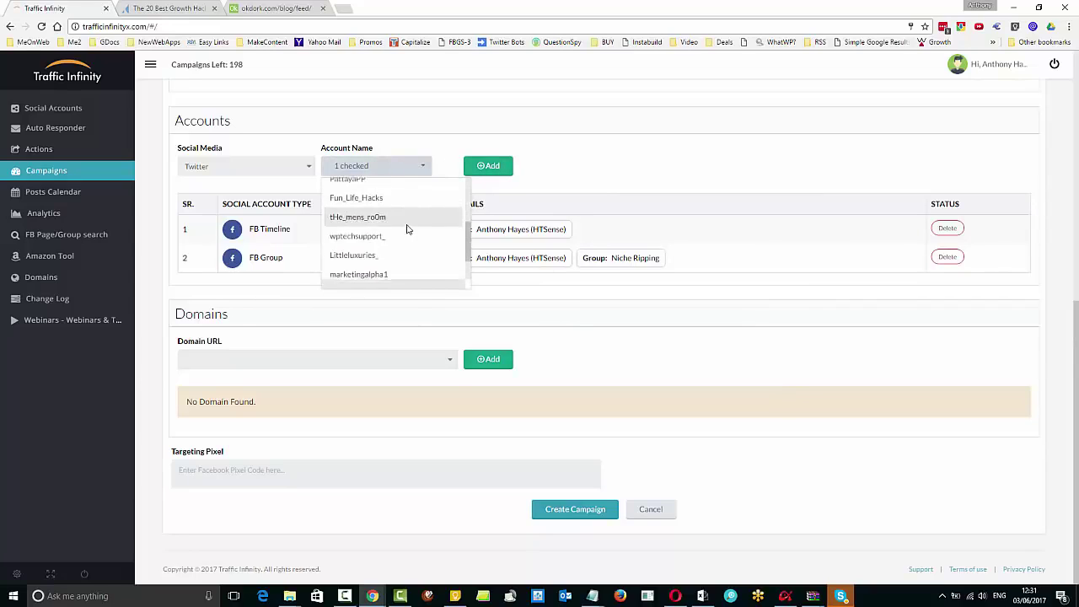
left_click(363, 234)
scroll(428, 234, "down", 1)
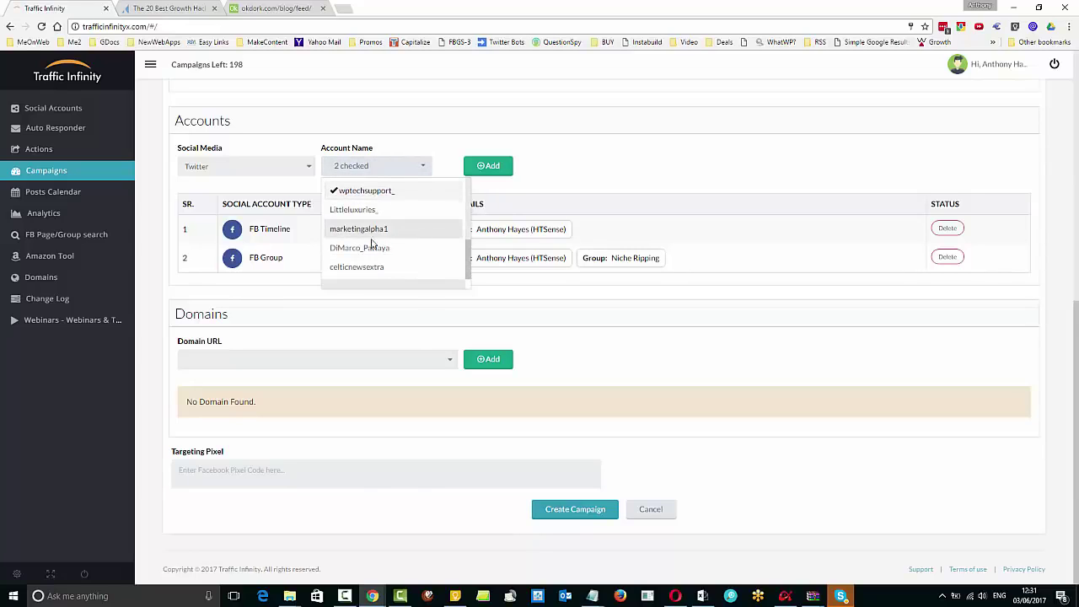
left_click(397, 230)
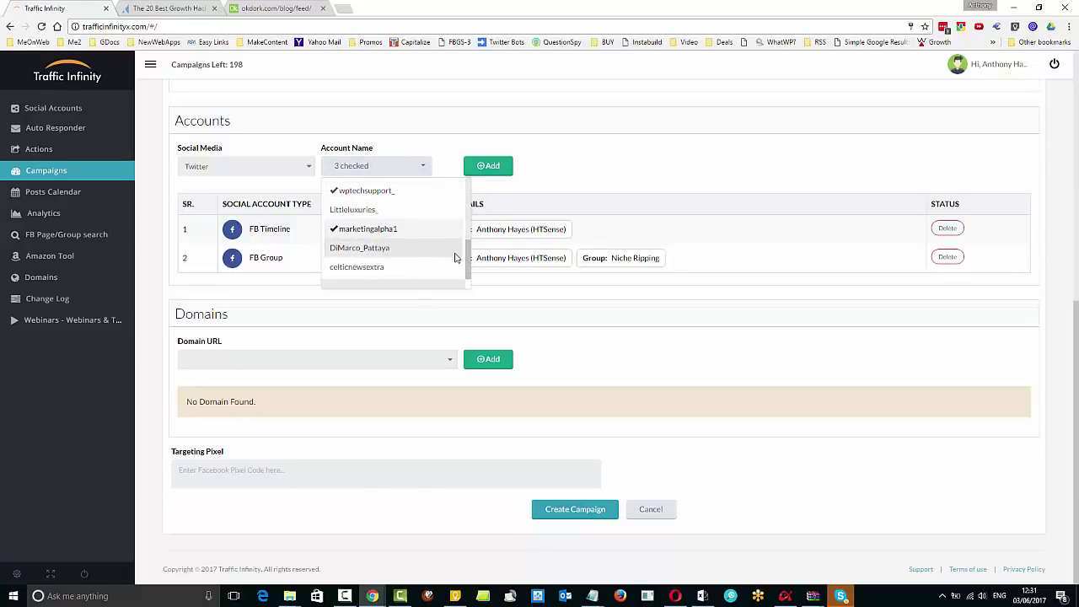
scroll(456, 257, "up", 3)
scroll(456, 257, "down", 1)
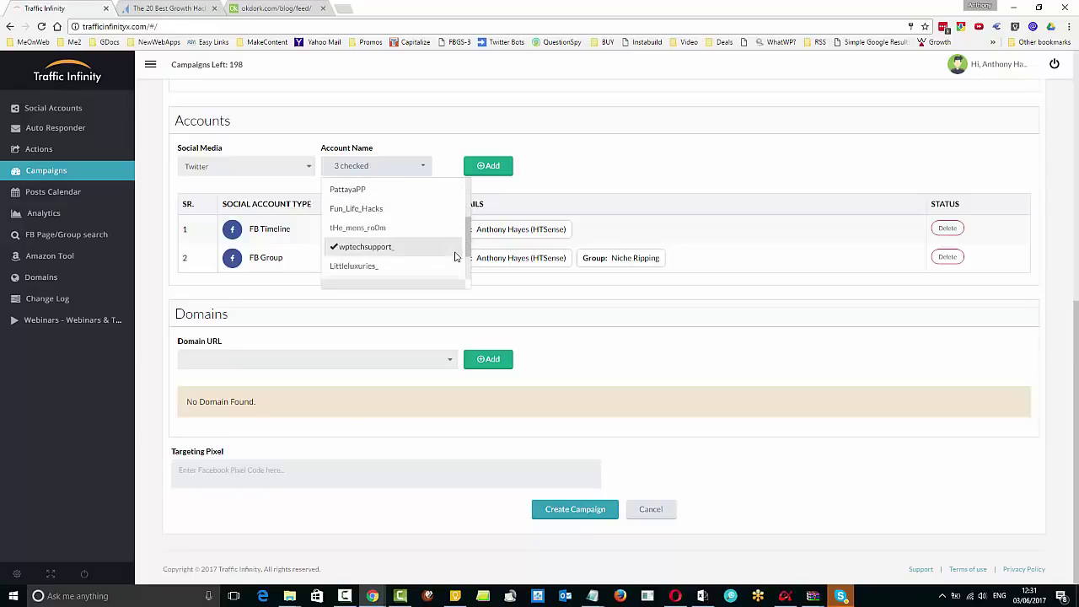
left_click(487, 168)
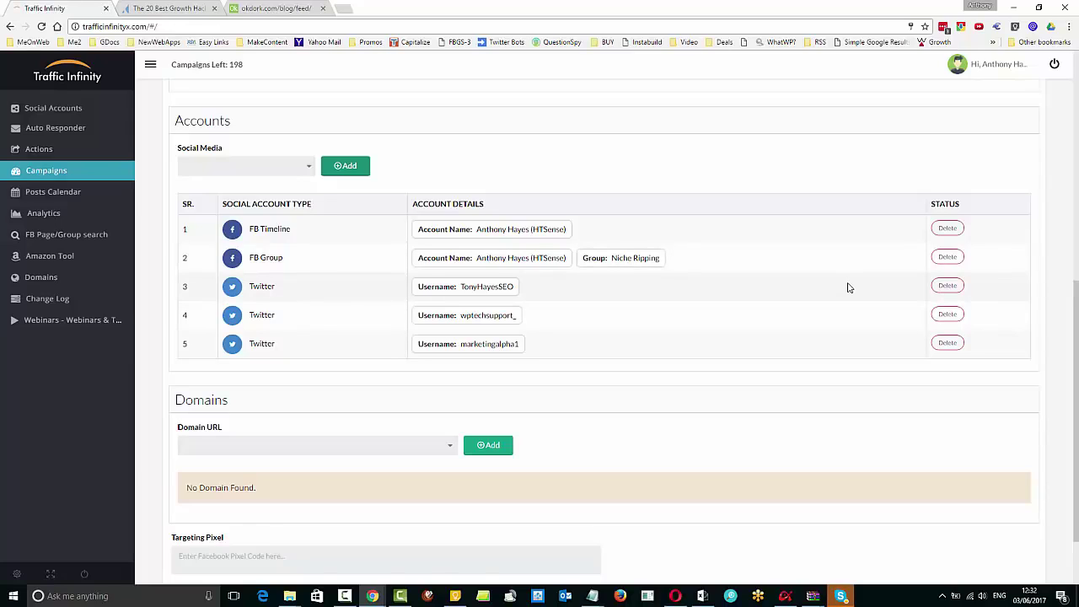
Choose Pinterest as the next social network and select the fifth listed account, the one in the owner's name.
left_click(248, 169)
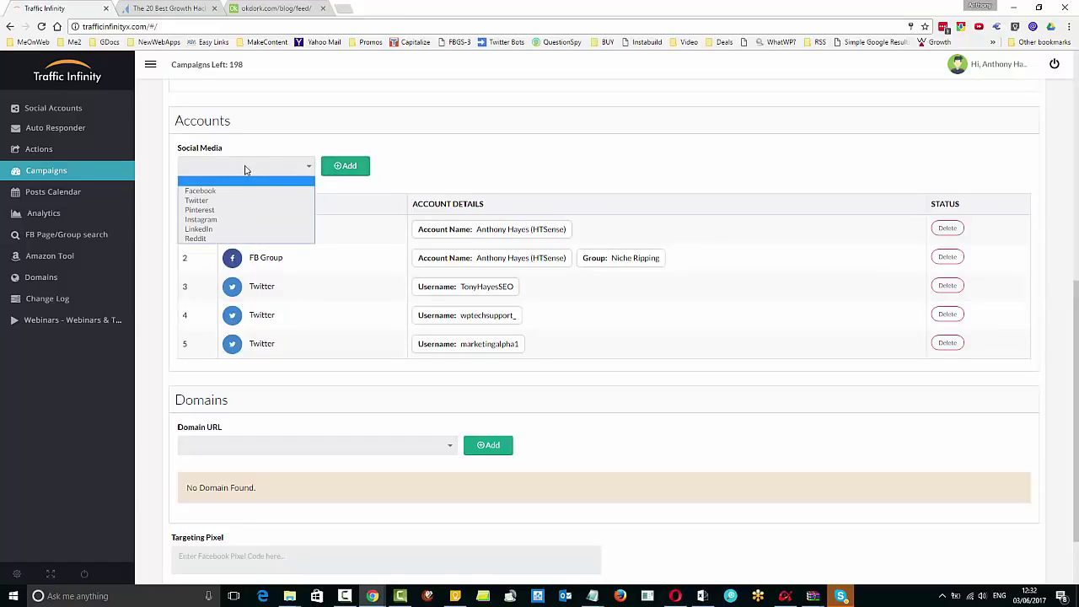
left_click(234, 212)
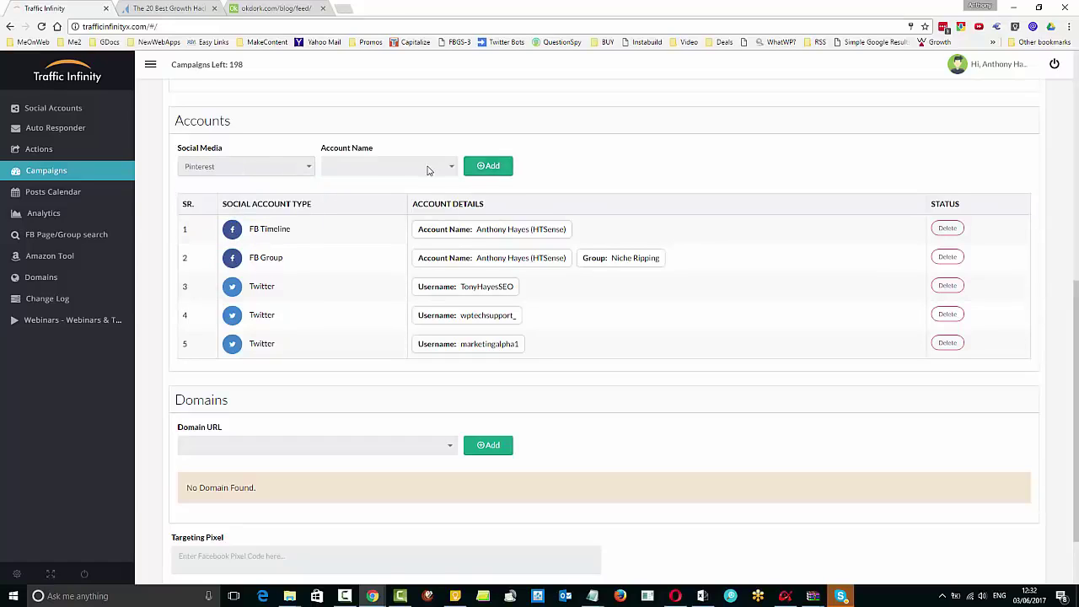
left_click(418, 167)
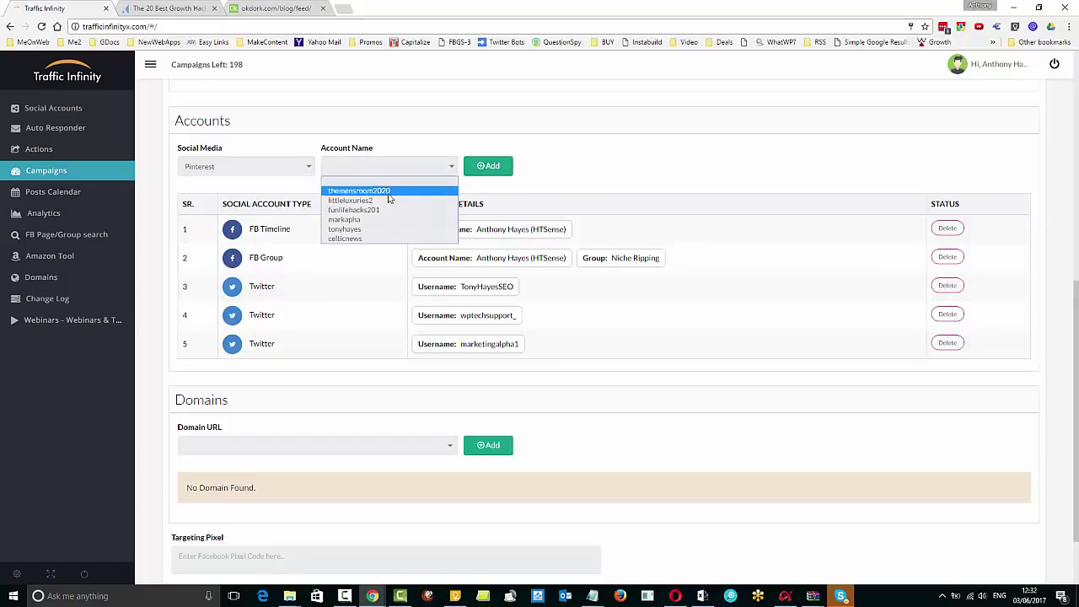
left_click(355, 230)
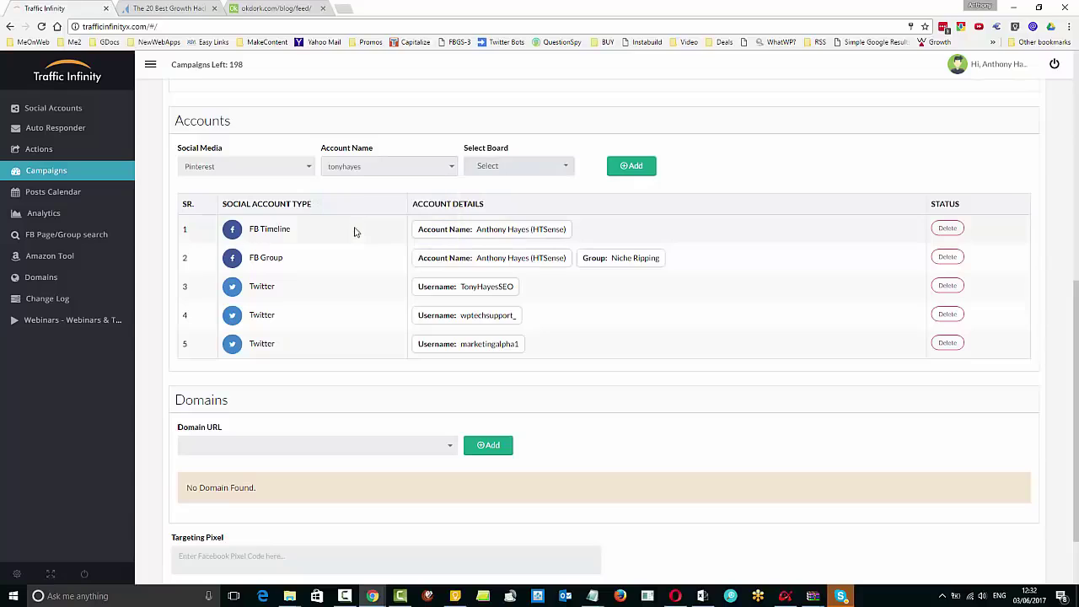
Add the WordPress SEO 2015, SEO, SEO & Social Media Optimization, YouTube SEO Training, Video Marketing SEO and Pattaya Property Portal boards to the campaign's accounts.
left_click(544, 169)
scroll(529, 217, "down", 1)
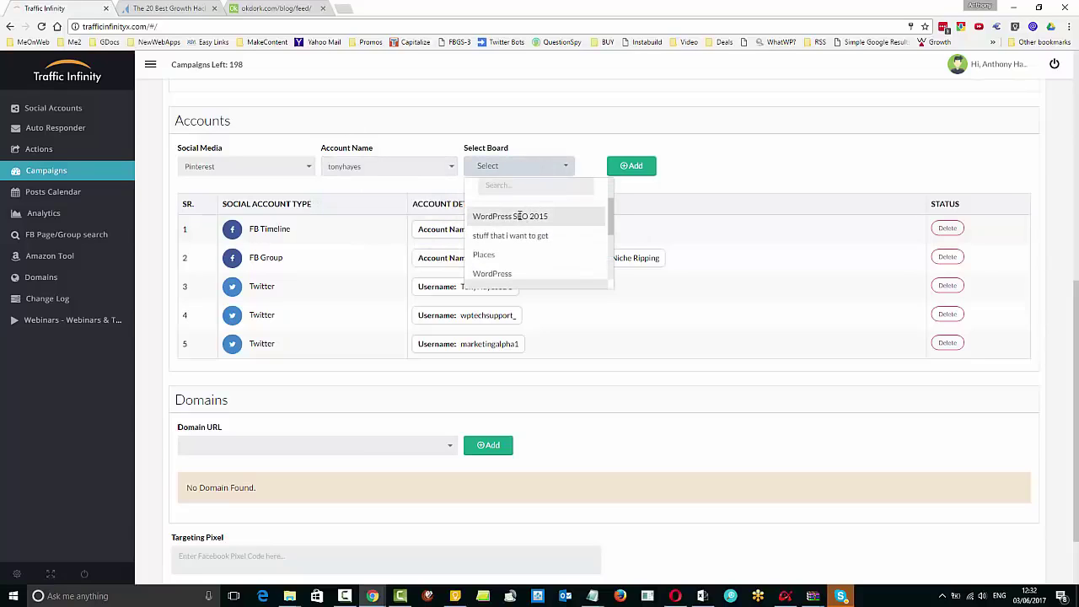
left_click(521, 217)
scroll(573, 245, "down", 3)
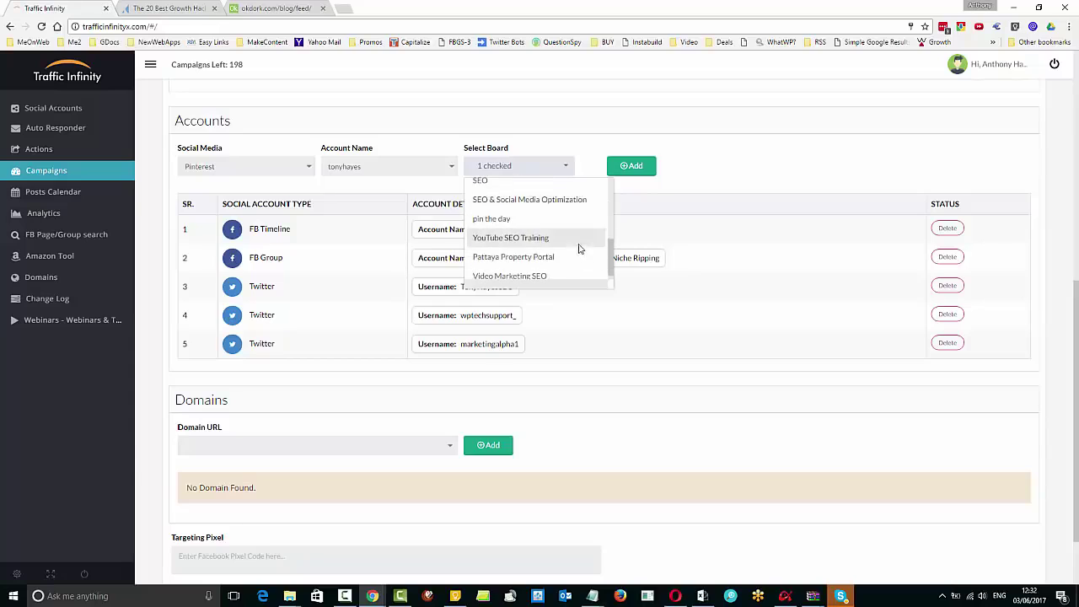
left_click(487, 180)
left_click(531, 200)
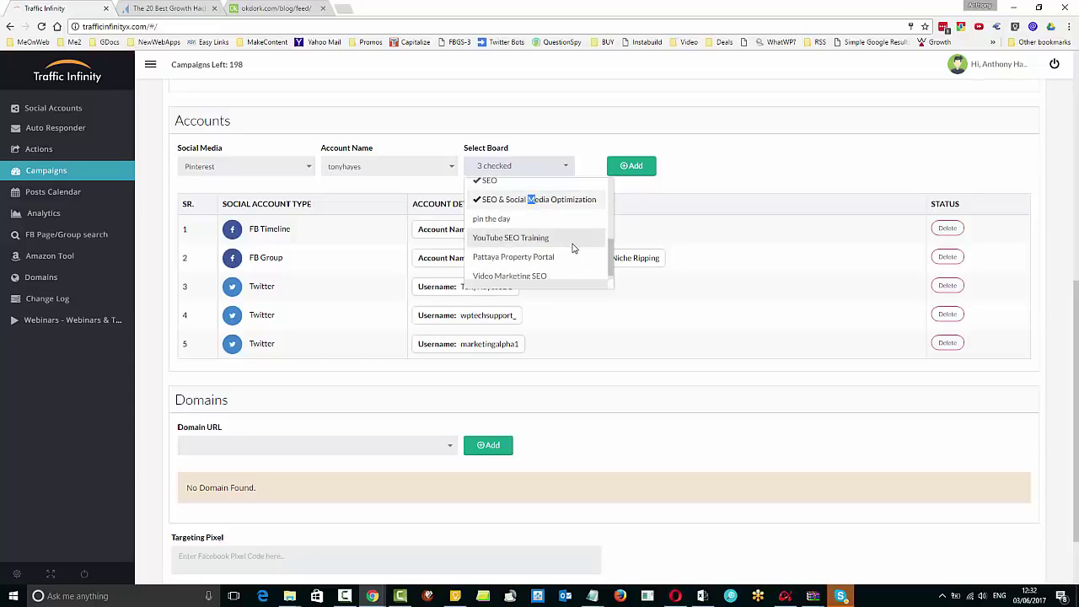
left_click(559, 239)
scroll(569, 258, "down", 1)
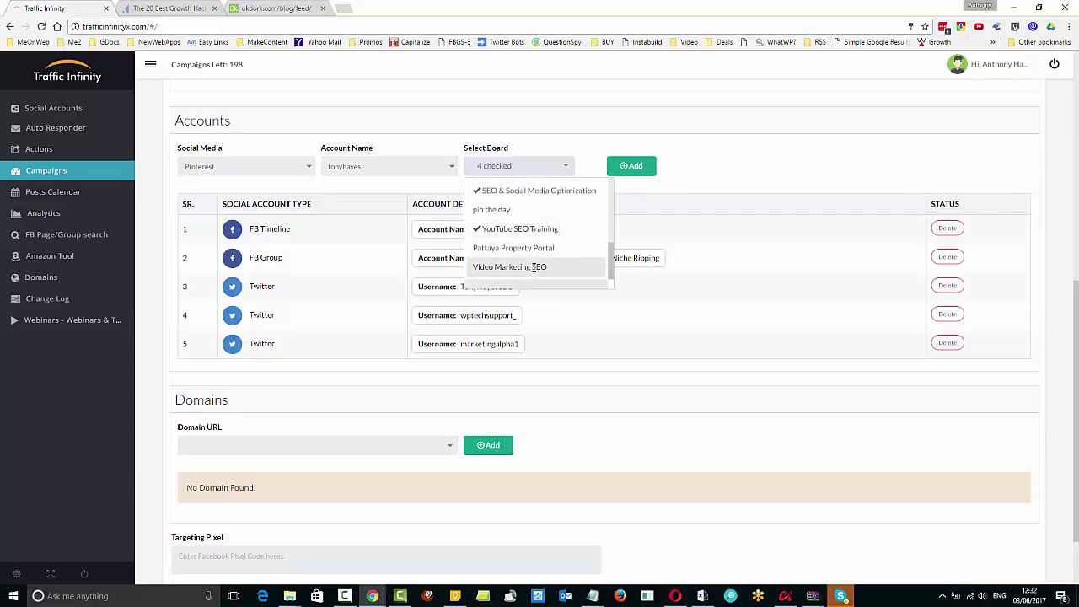
left_click(534, 267)
left_click(543, 246)
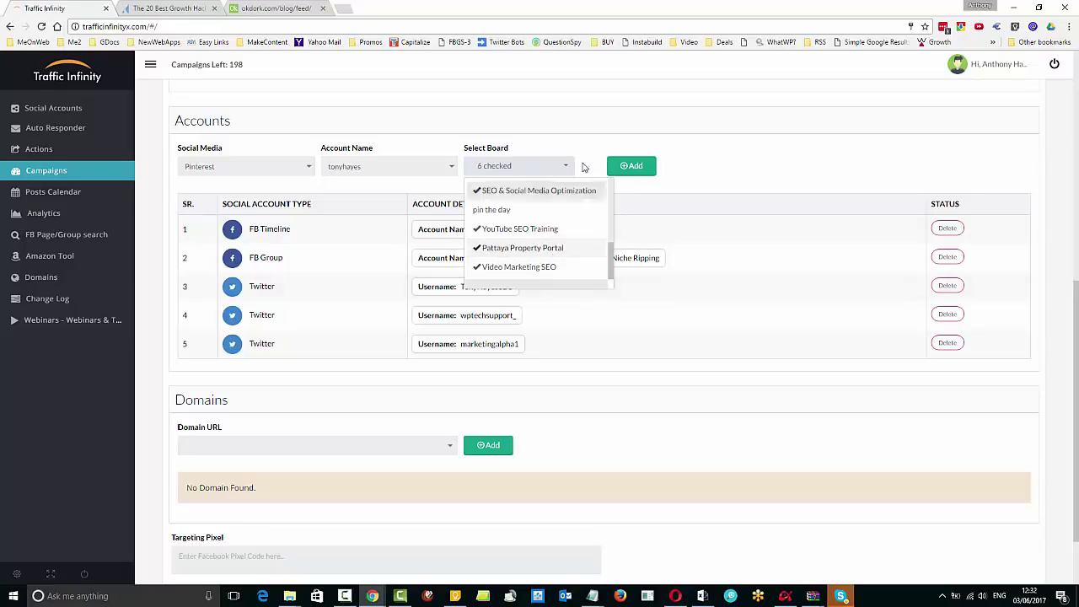
left_click(744, 181)
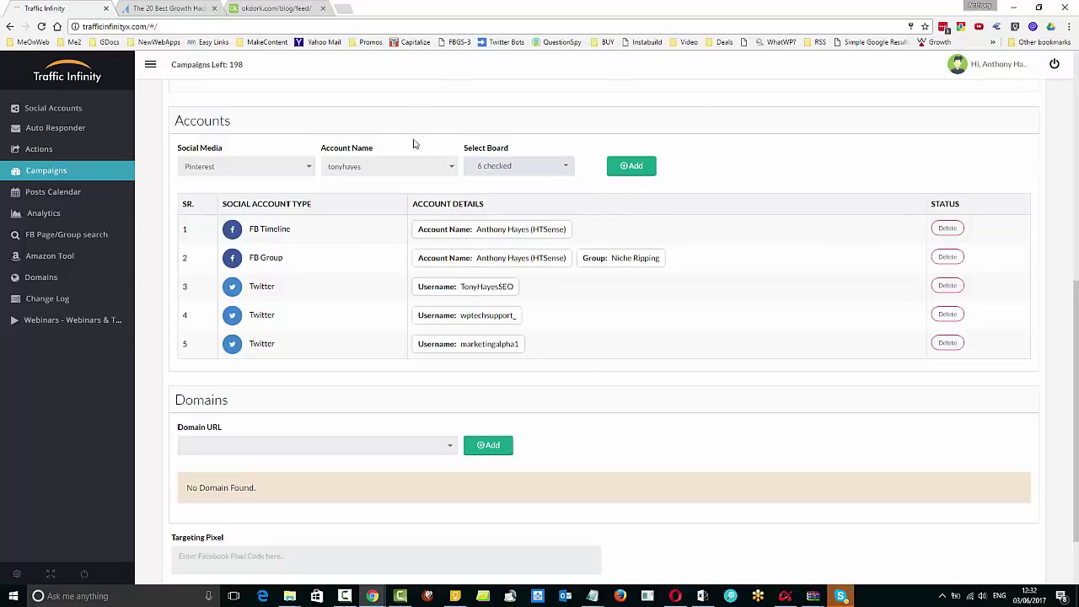
left_click(628, 167)
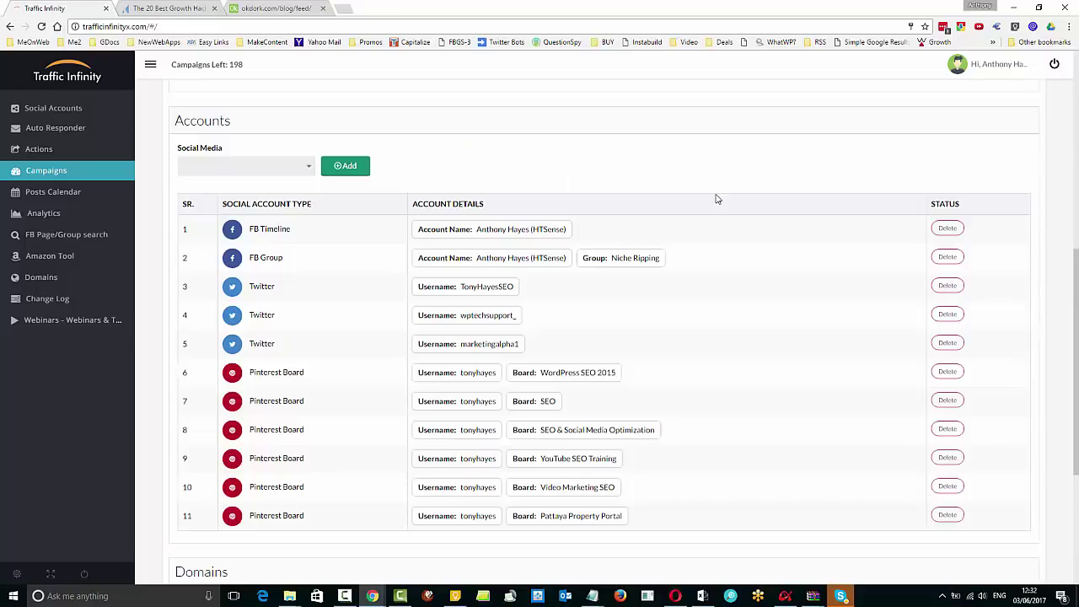
scroll(385, 140, "down", 2)
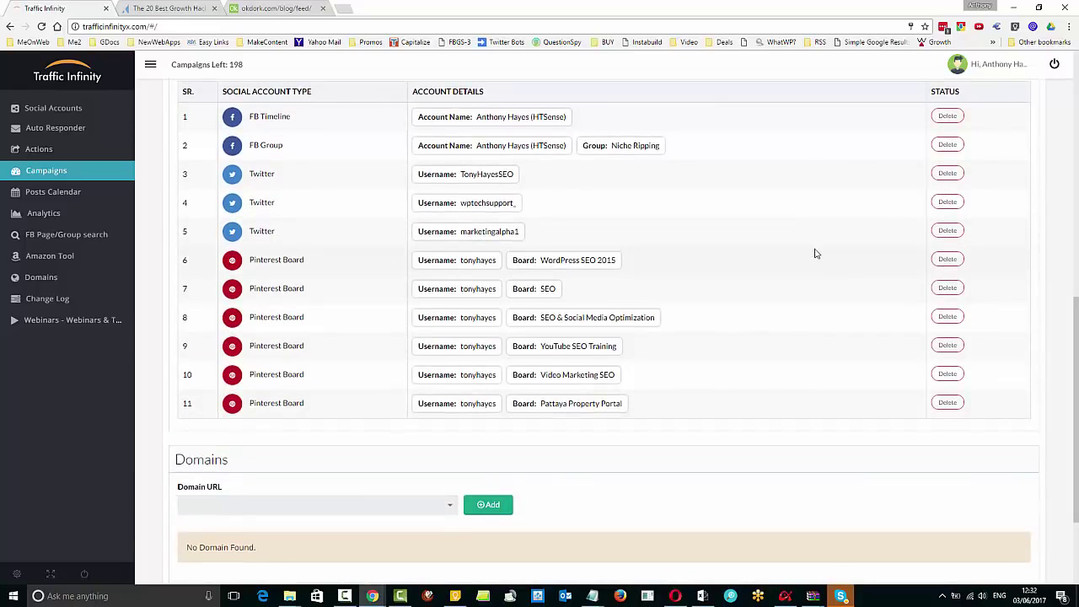
scroll(818, 261, "up", 1)
scroll(810, 263, "down", 2)
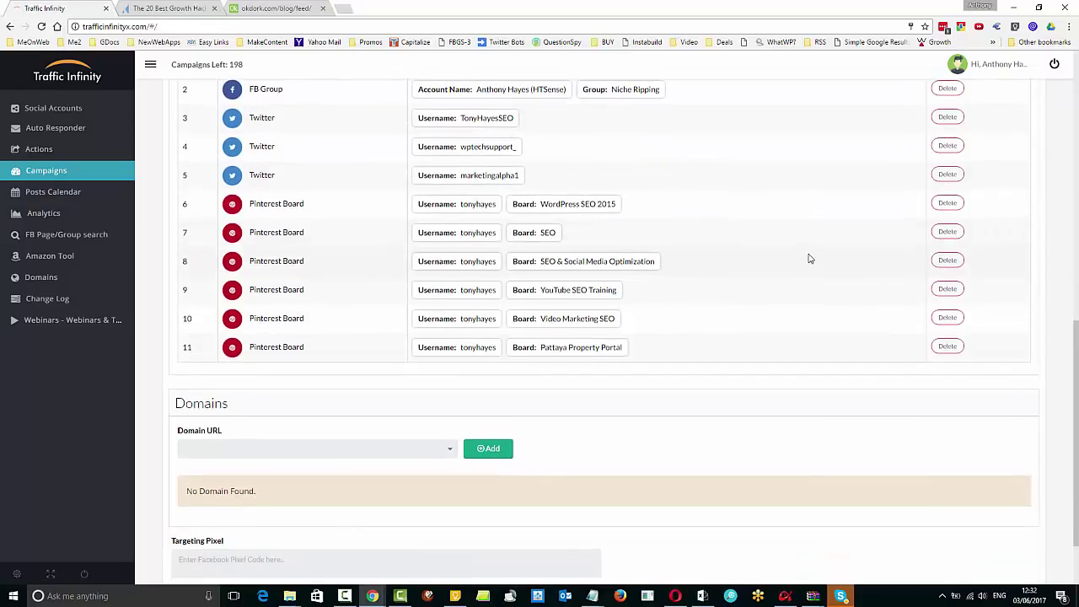
scroll(807, 255, "up", 1)
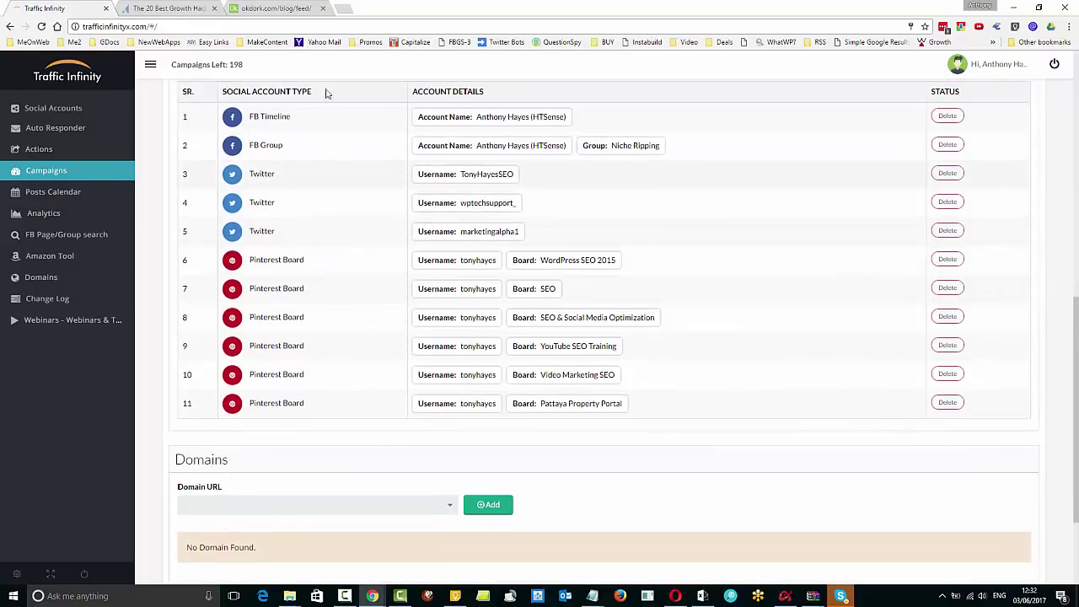
Add two Instagram accounts to the campaign: the one in the owner's name and marketingalpha2017.
scroll(514, 251, "up", 3)
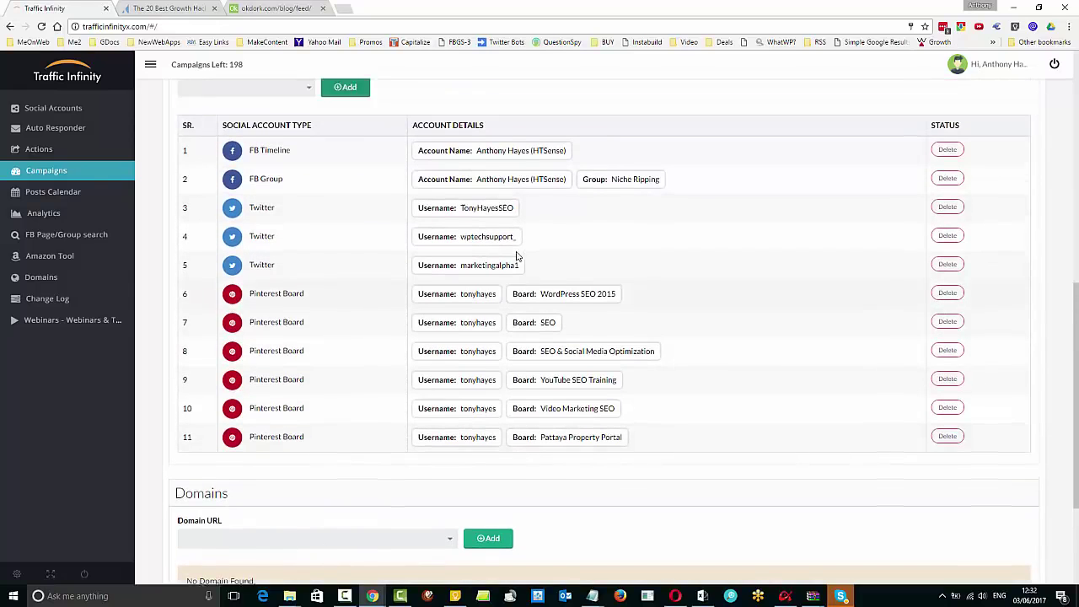
left_click(307, 225)
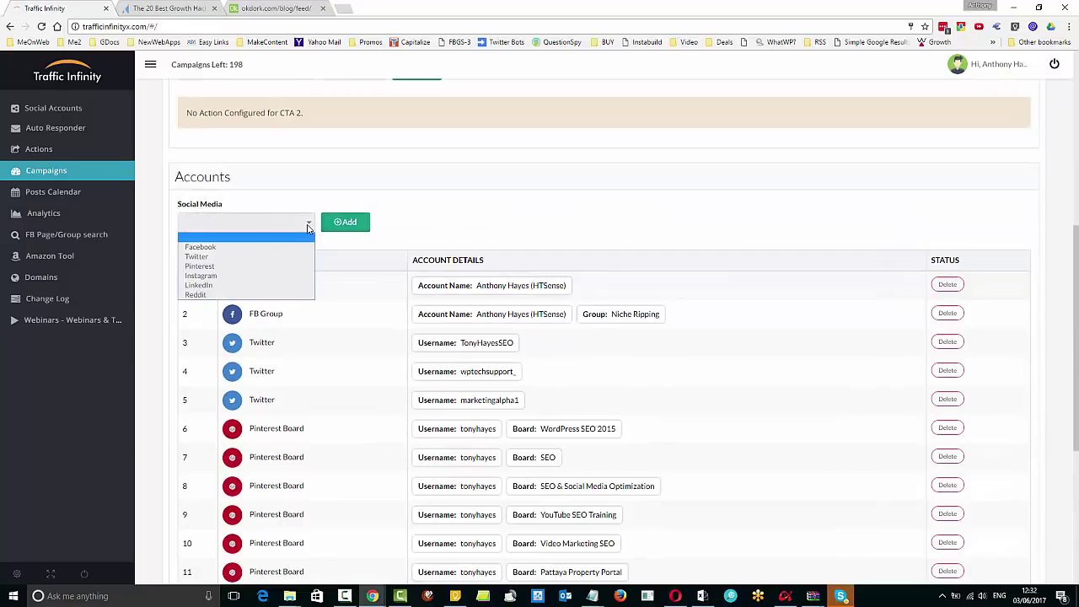
left_click(274, 276)
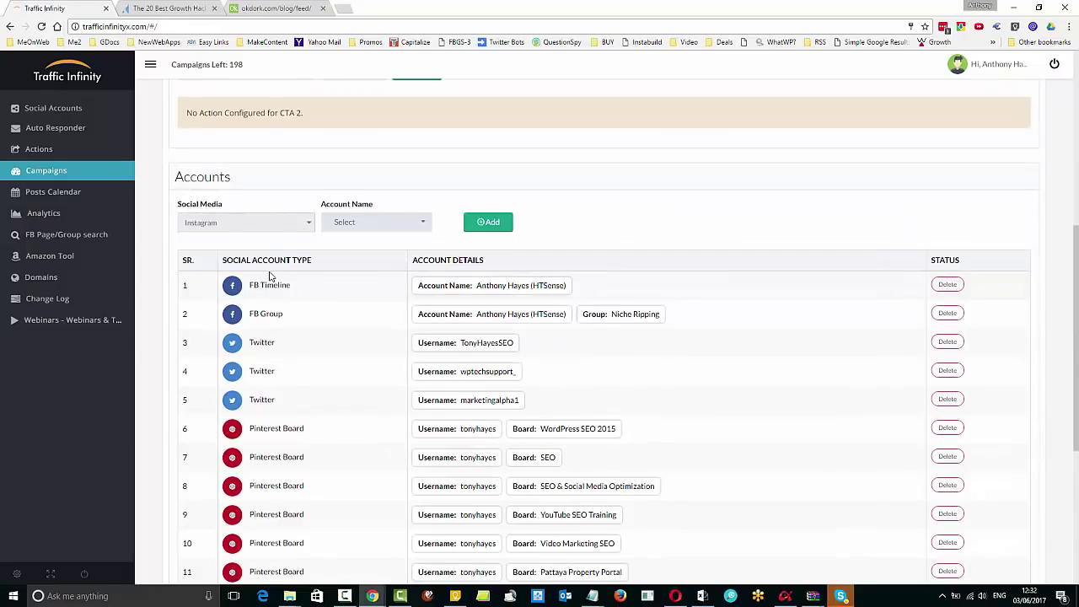
left_click(364, 224)
scroll(450, 302, "down", 2)
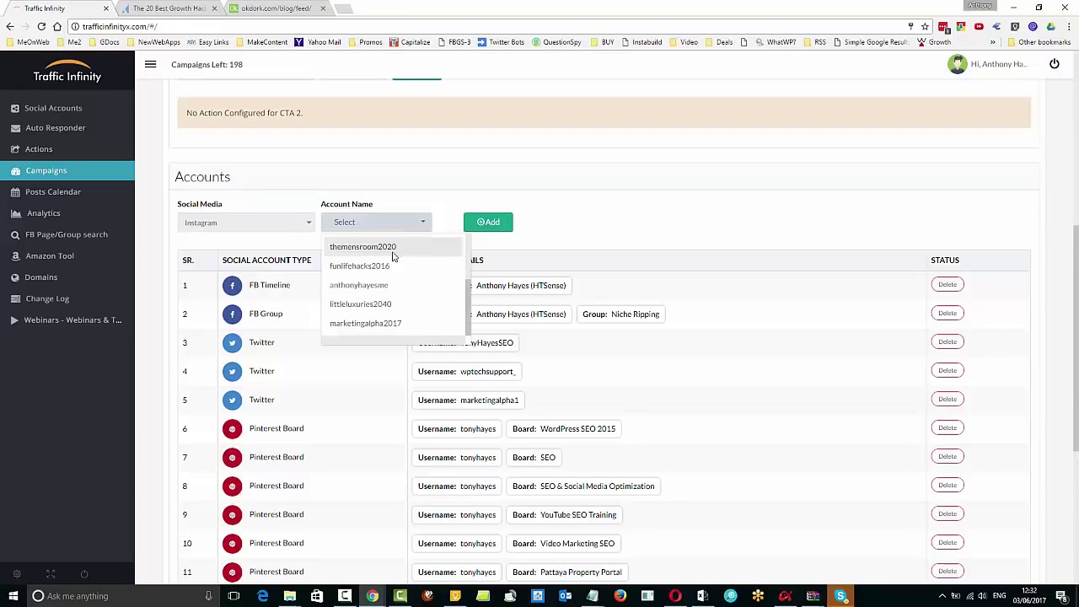
left_click(375, 285)
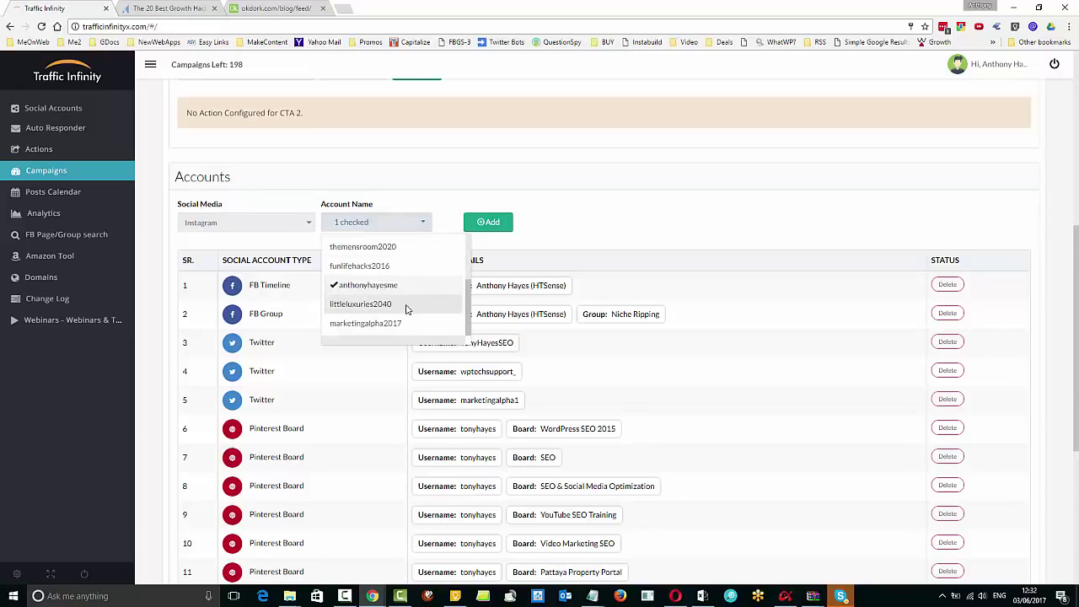
scroll(405, 304, "down", 1)
left_click(392, 211)
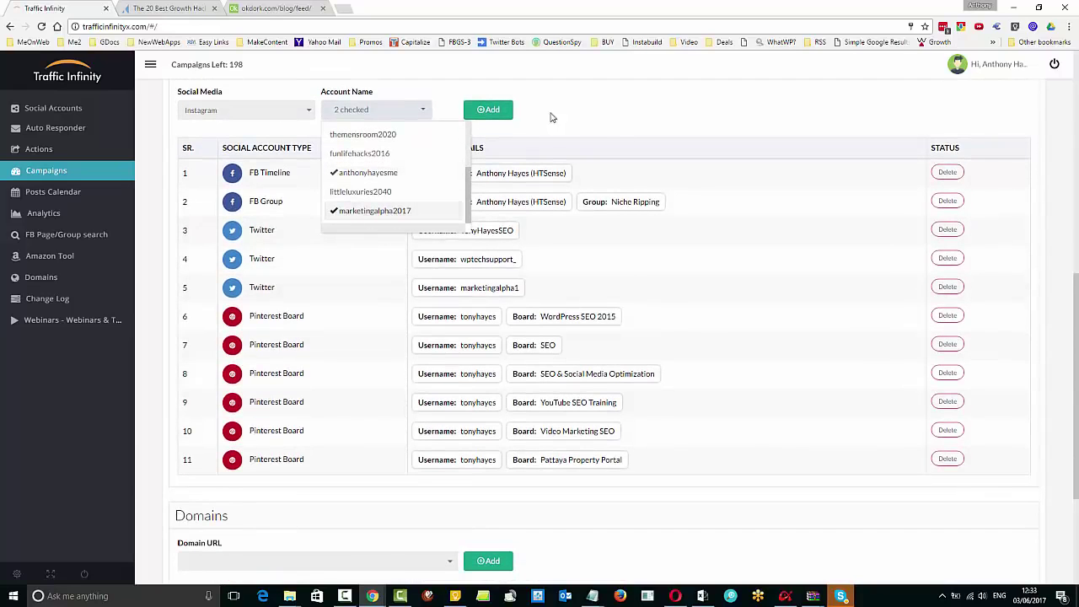
left_click(489, 110)
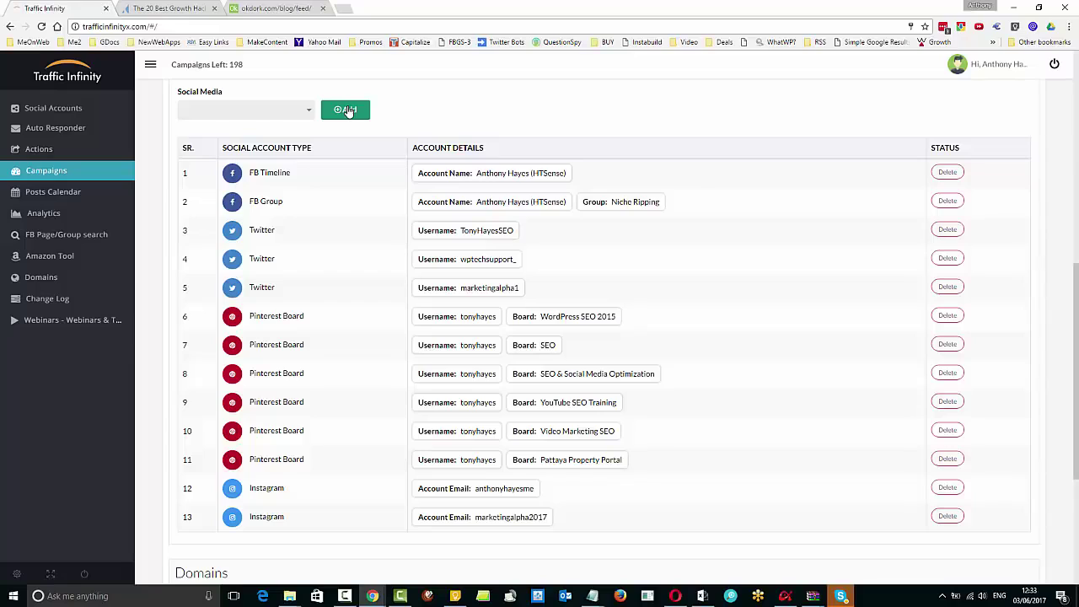
Choose LinkedIn as the social network and add the owner's personal LinkedIn account to the campaign.
left_click(305, 112)
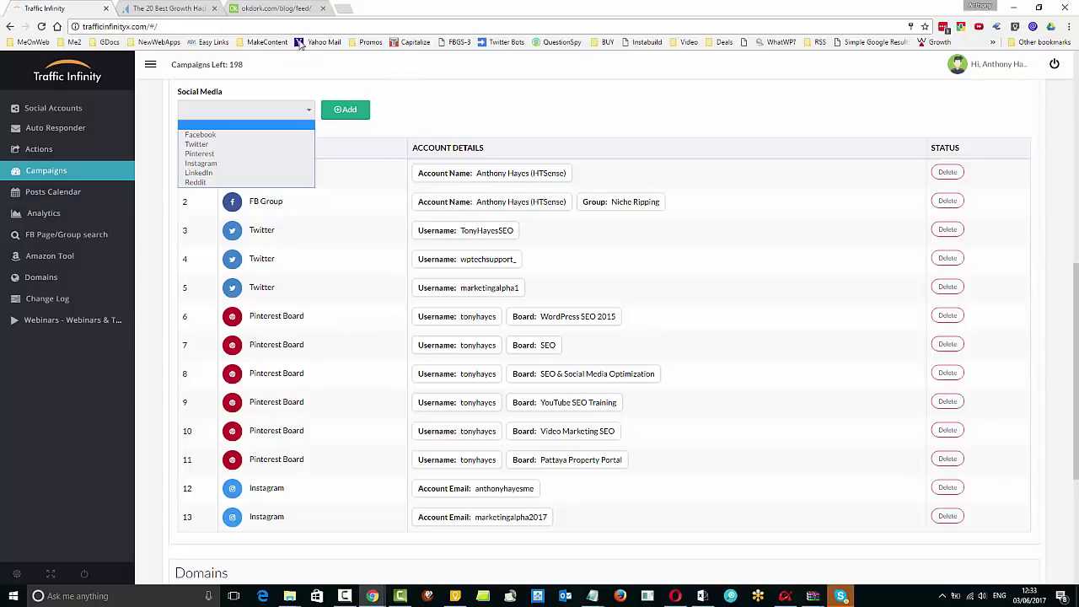
left_click(207, 172)
left_click(408, 114)
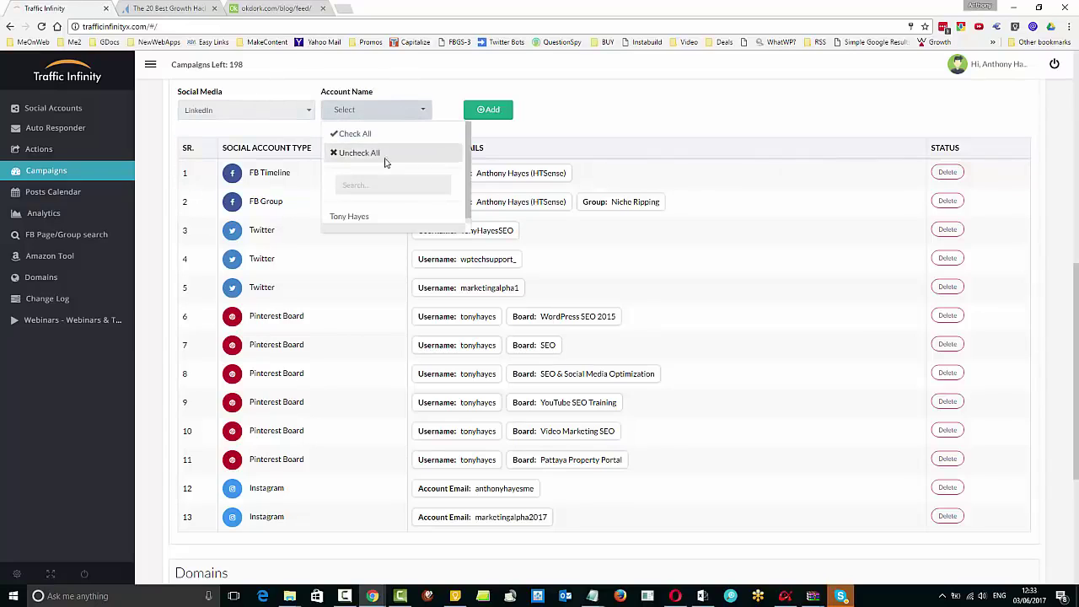
left_click(374, 215)
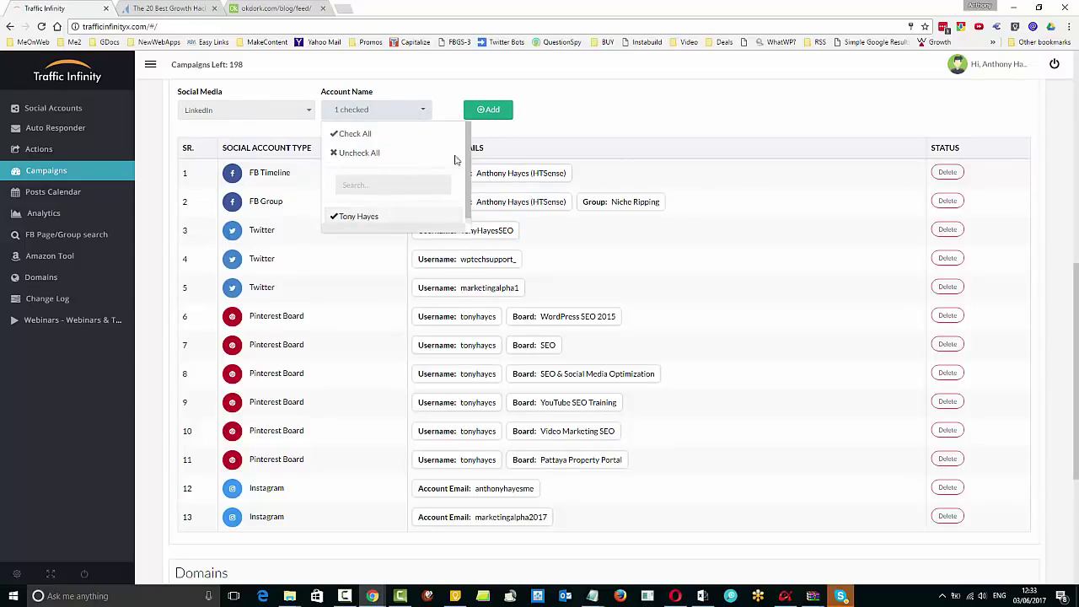
left_click(567, 130)
left_click(499, 111)
scroll(782, 236, "down", 2)
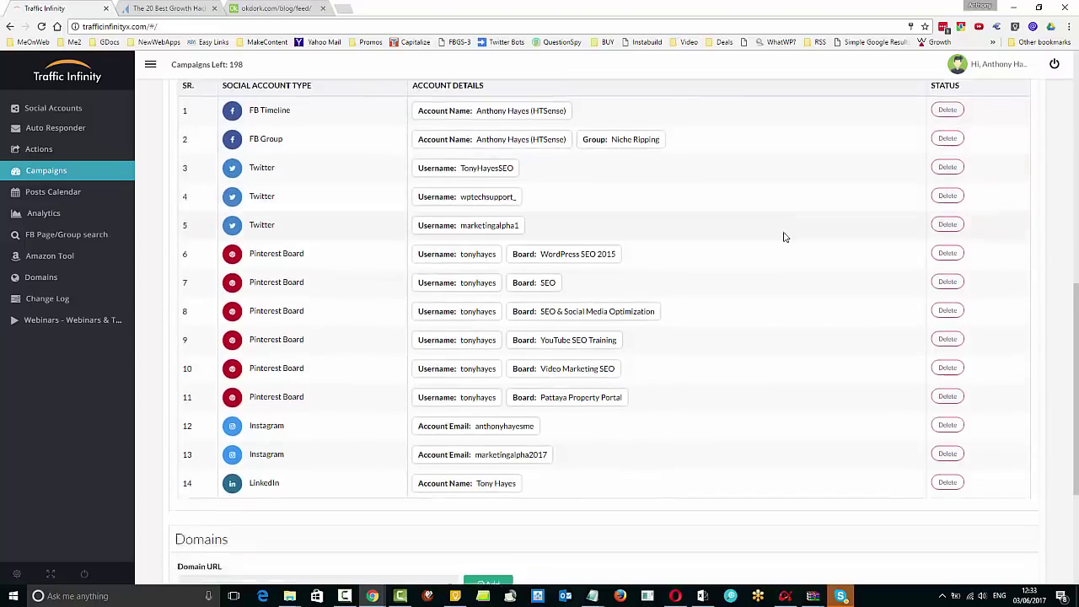
scroll(783, 236, "up", 1)
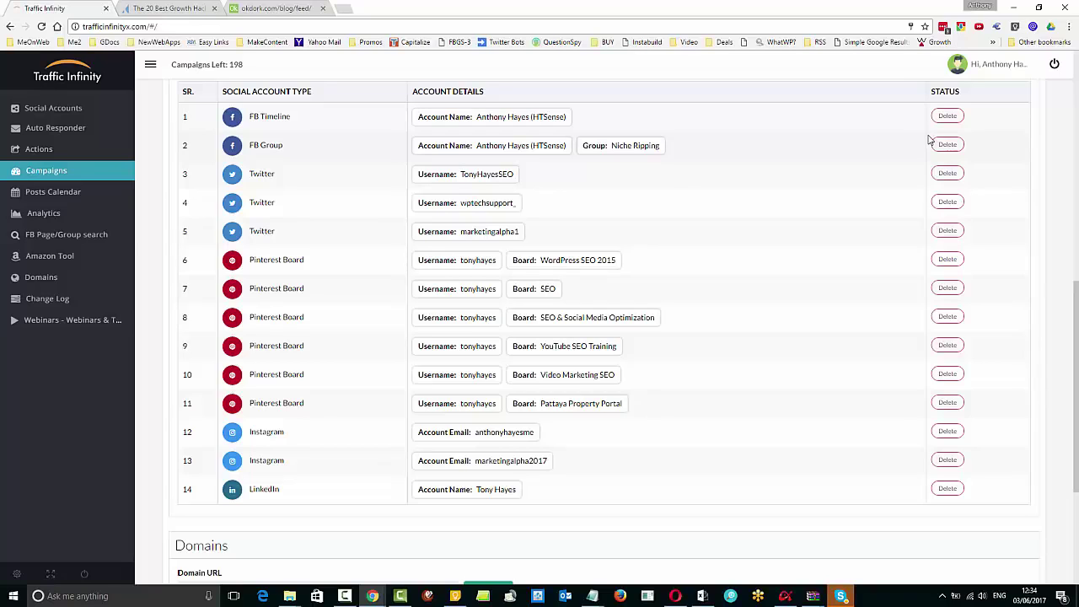
scroll(1018, 345, "down", 2)
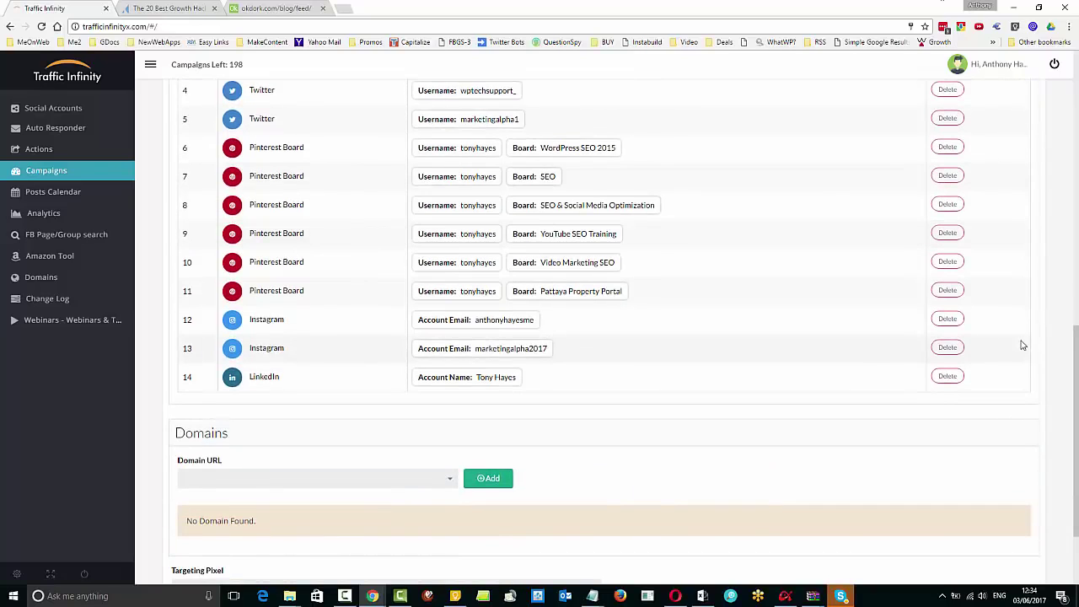
scroll(875, 356, "down", 2)
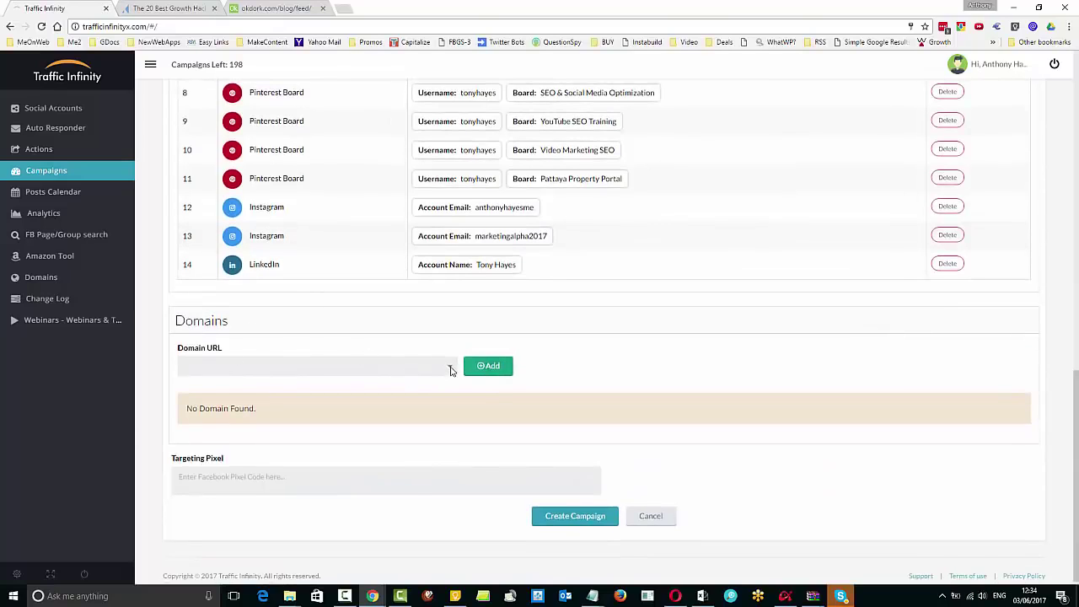
left_click(451, 371)
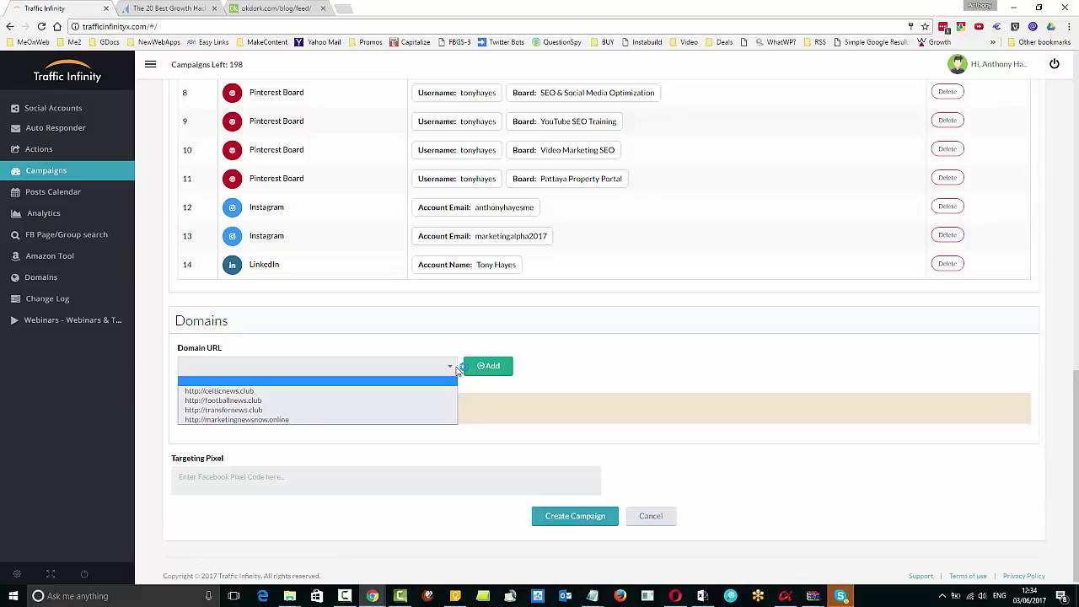
left_click(252, 420)
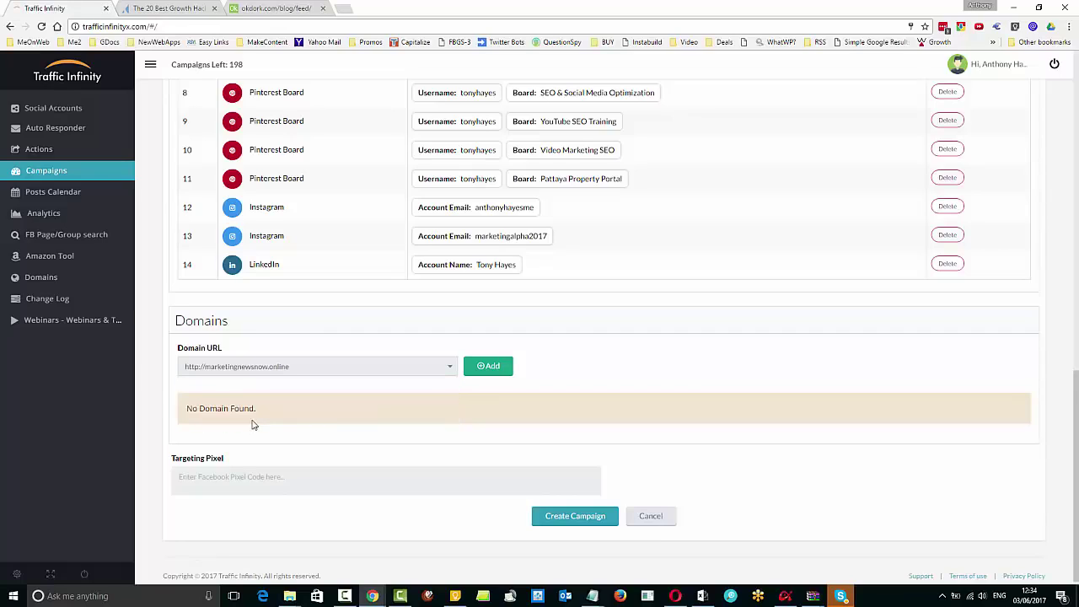
left_click(486, 369)
scroll(708, 434, "down", 1)
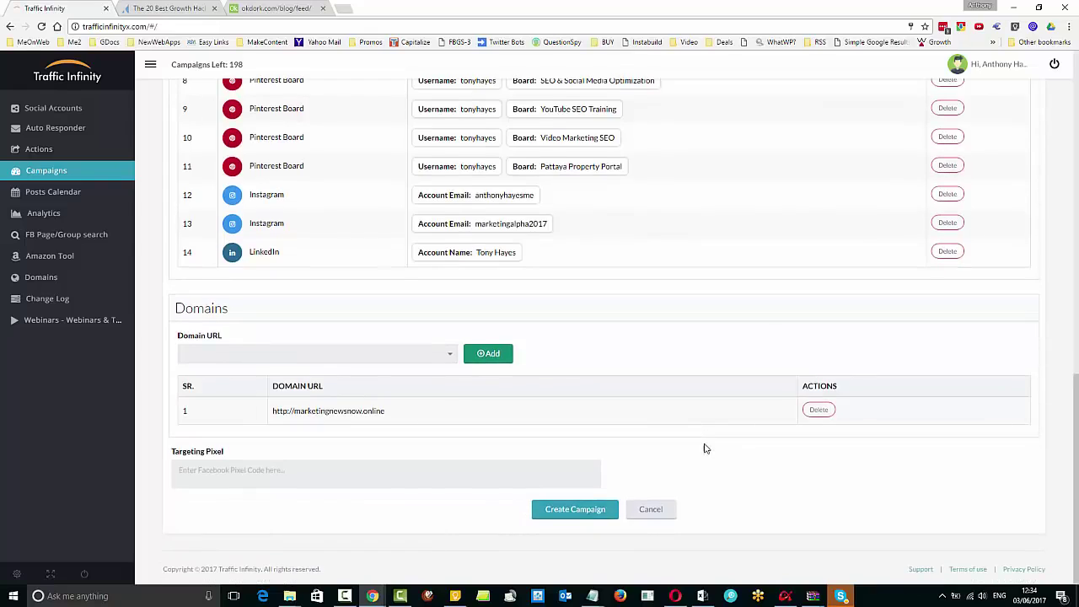
Leave the targeting pixel code blank and create the campaign.
left_click(374, 473)
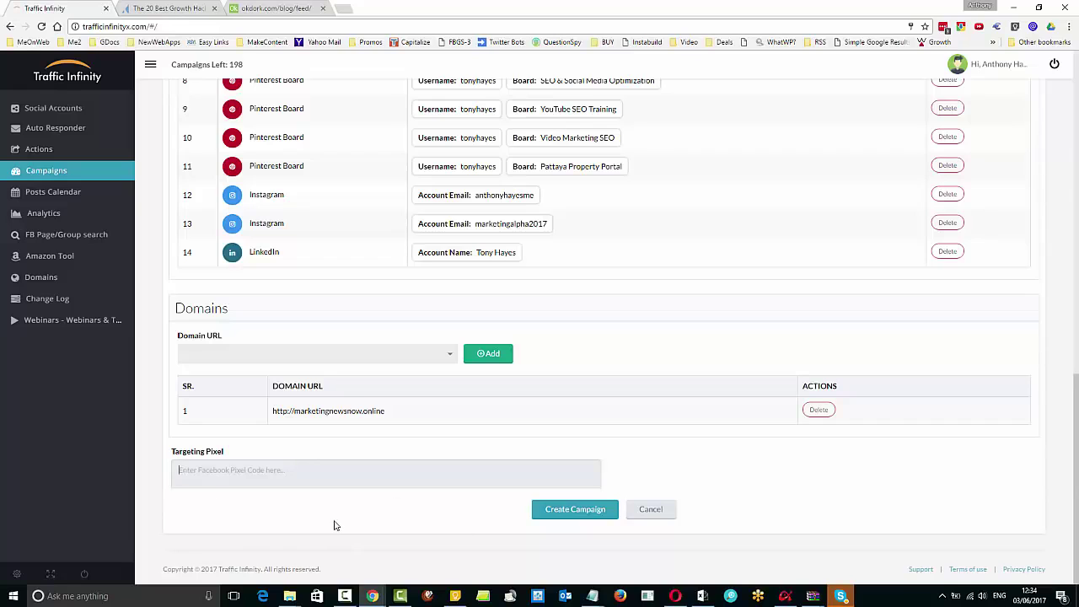
scroll(771, 510, "up", 3)
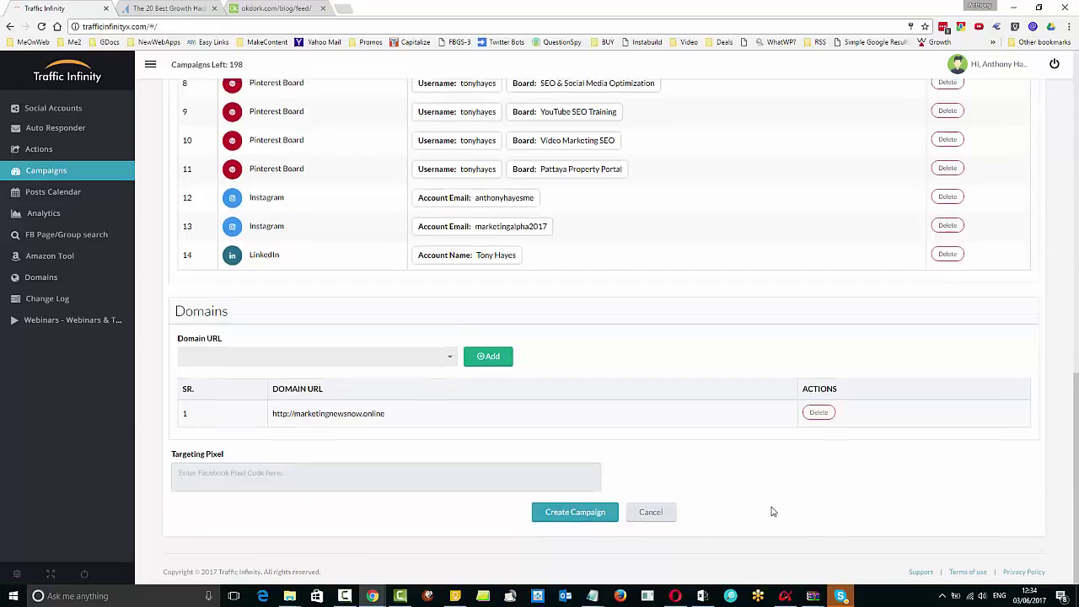
scroll(771, 510, "down", 3)
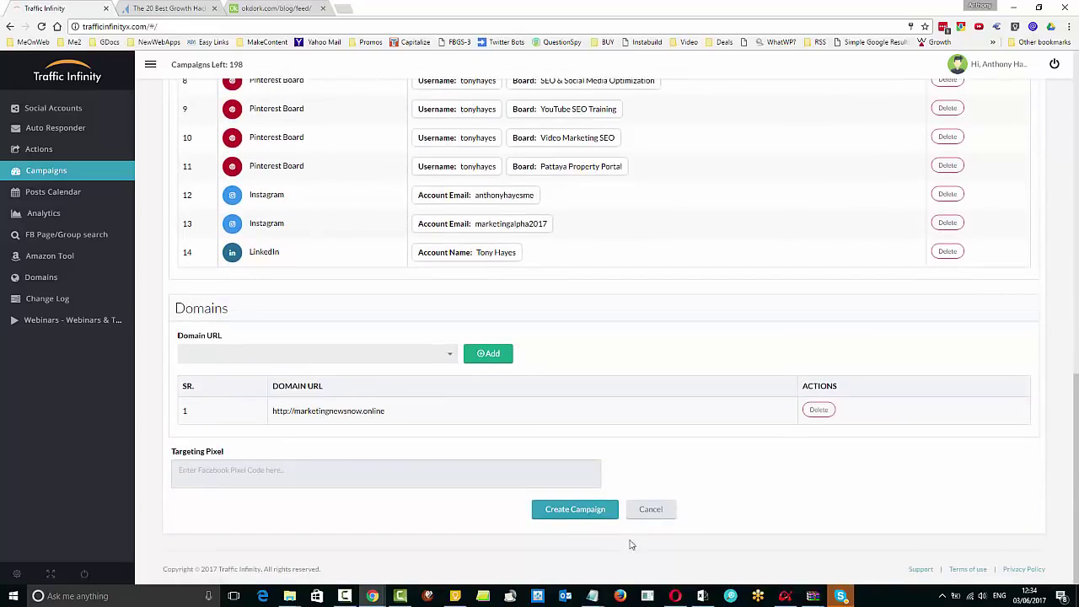
left_click(576, 511)
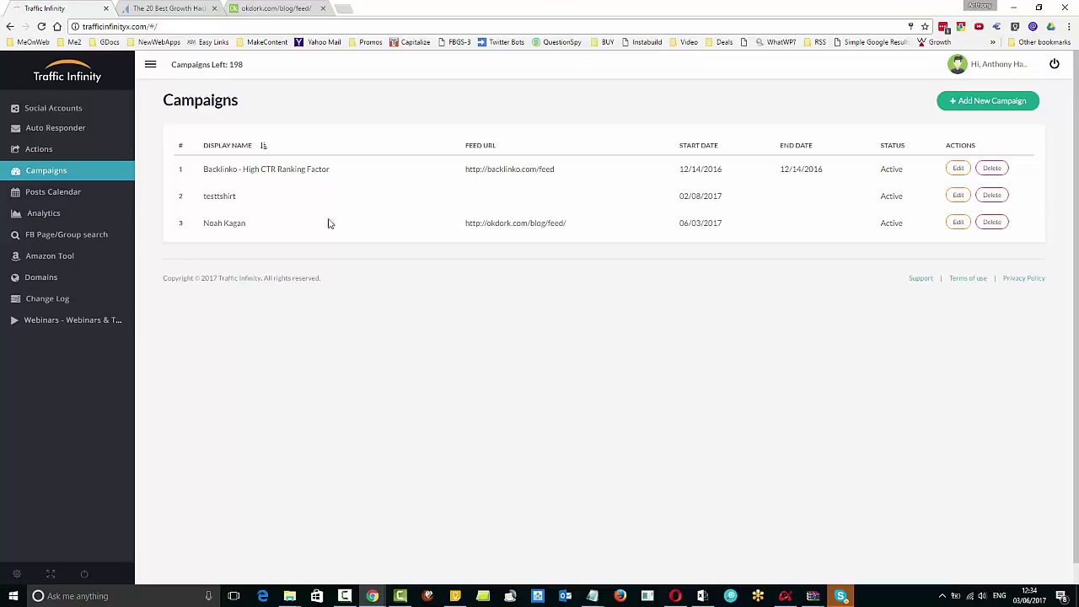
Delete the testtshirt campaign from the campaigns list.
left_click(994, 195)
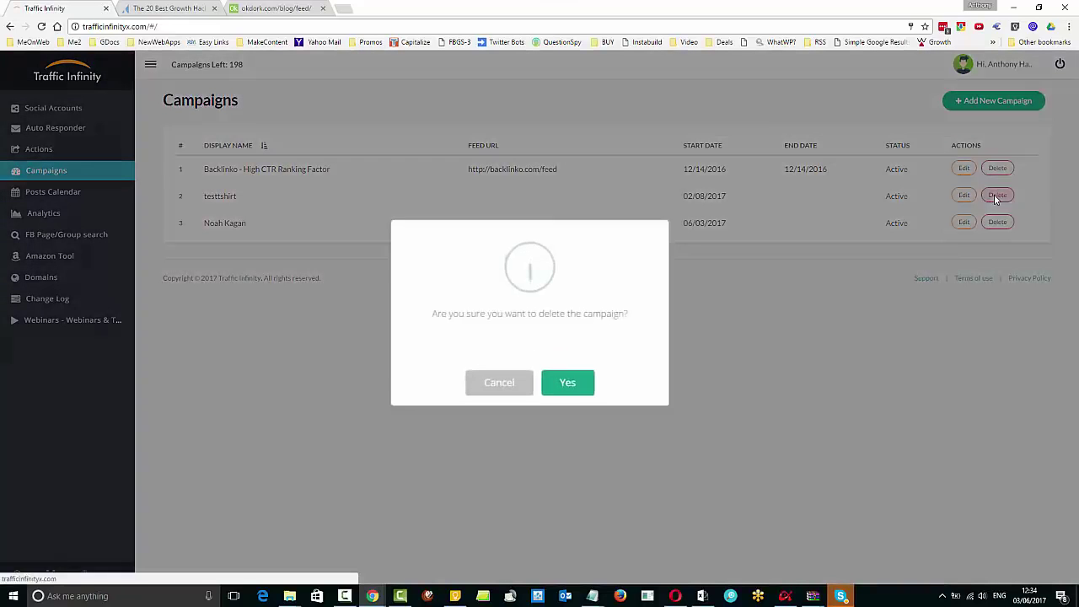
left_click(566, 381)
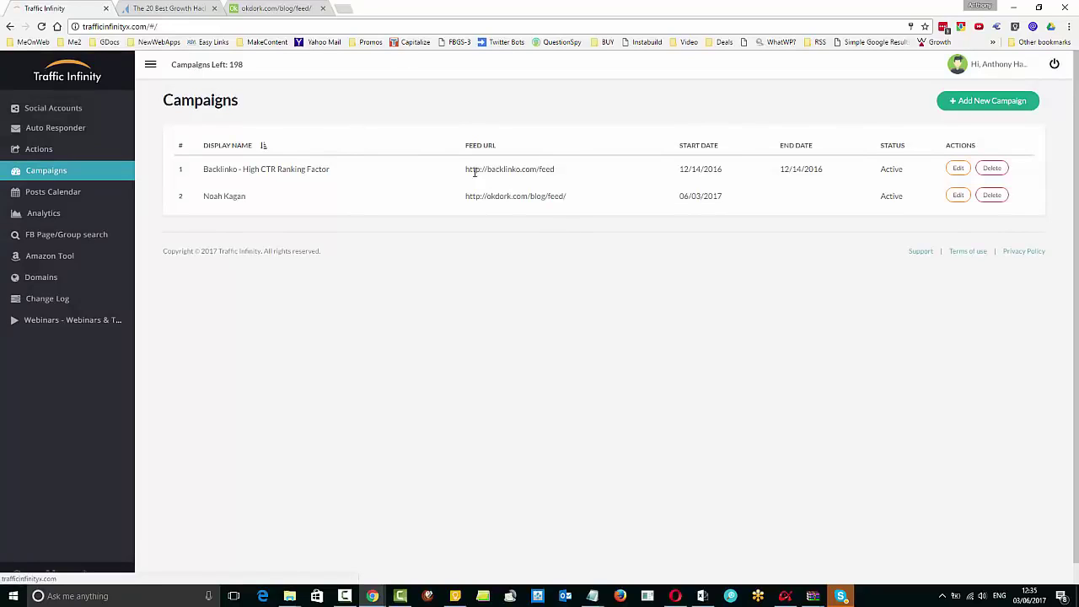
Open the first Noah Kagan post shared today from the posts calendar, then view the article and dismiss its banner overlay.
left_click(88, 193)
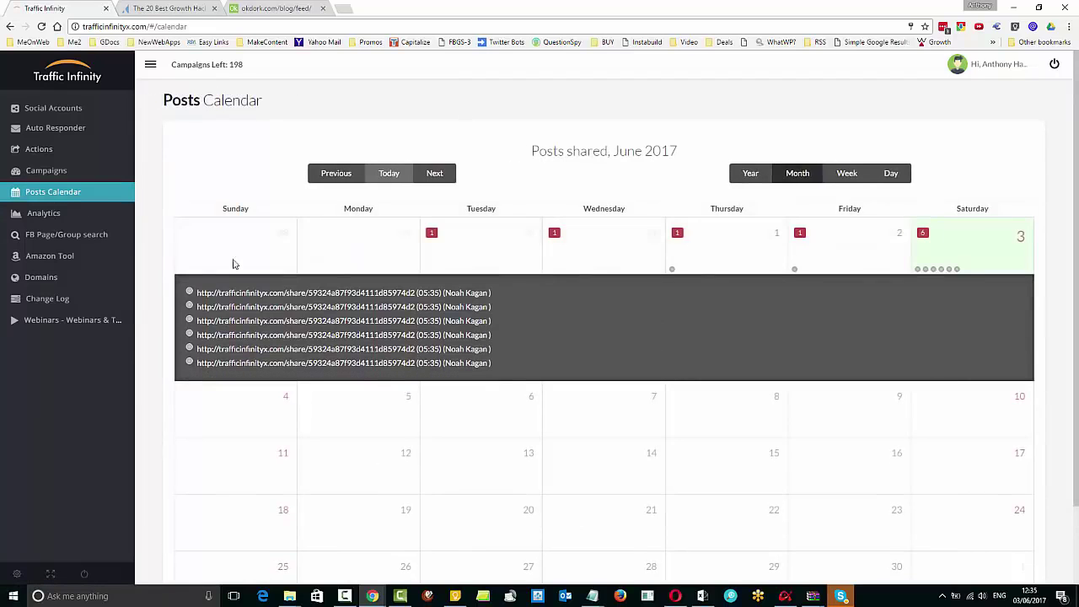
left_click(268, 292)
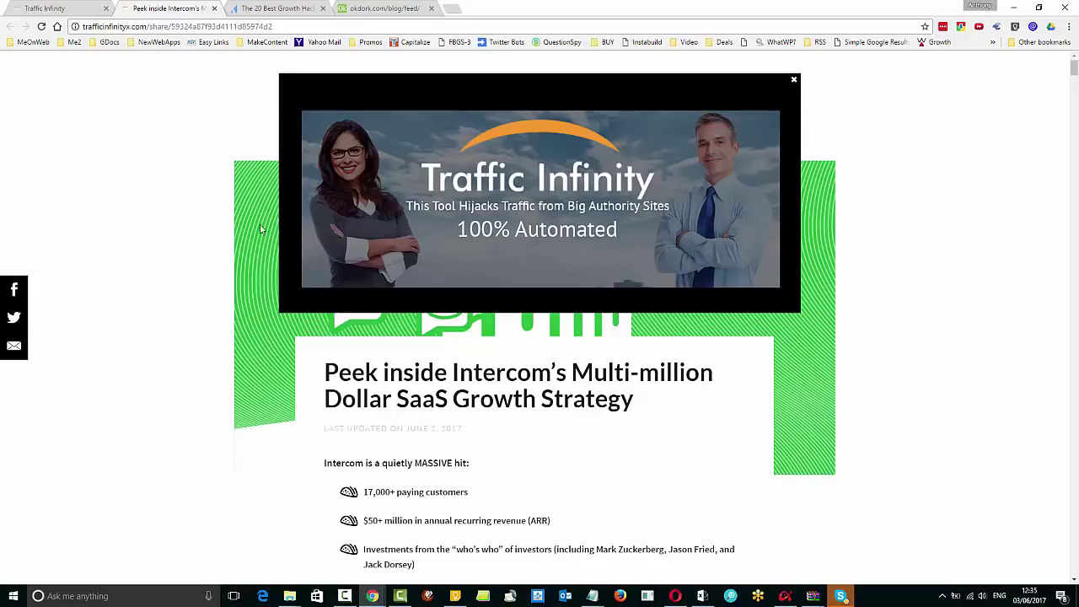
left_click(794, 82)
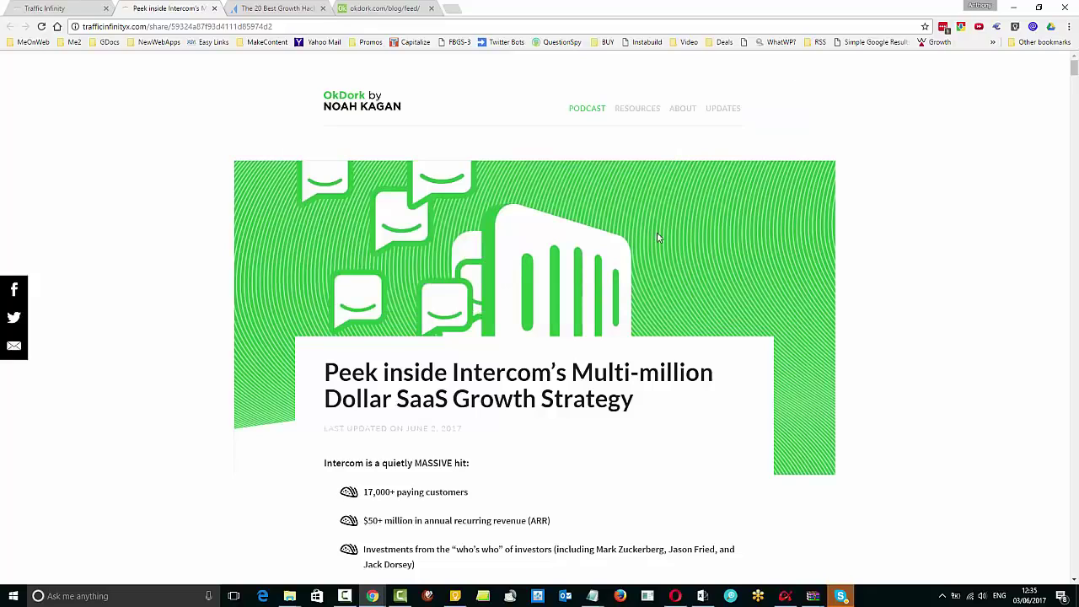
Return to Traffic Infinity and create a new call-to-action named "Noah 2" with type Optin Form in the CTA 1 group.
left_click(40, 8)
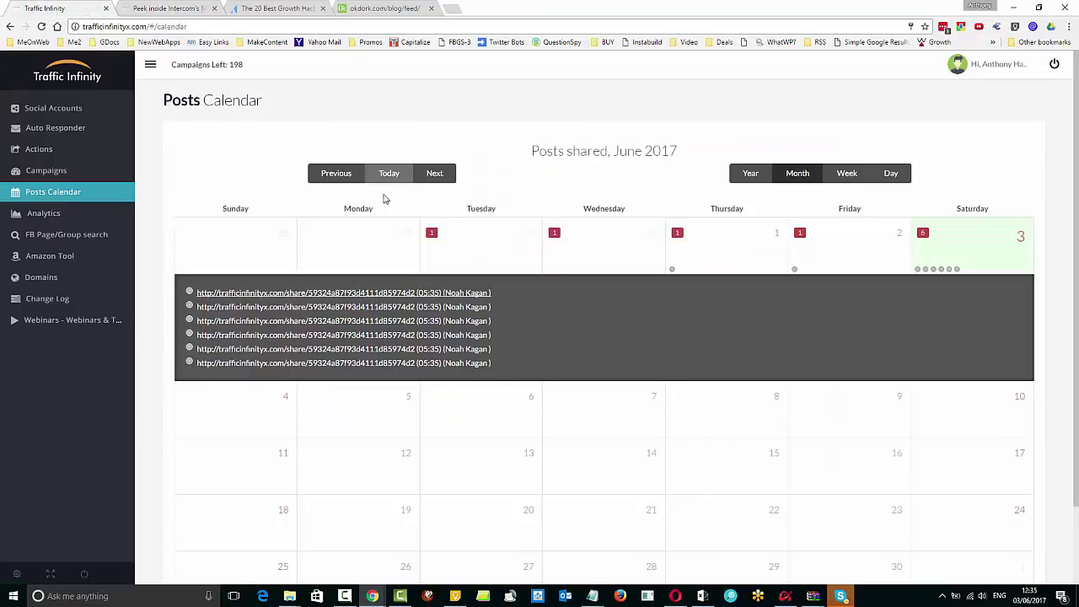
left_click(52, 170)
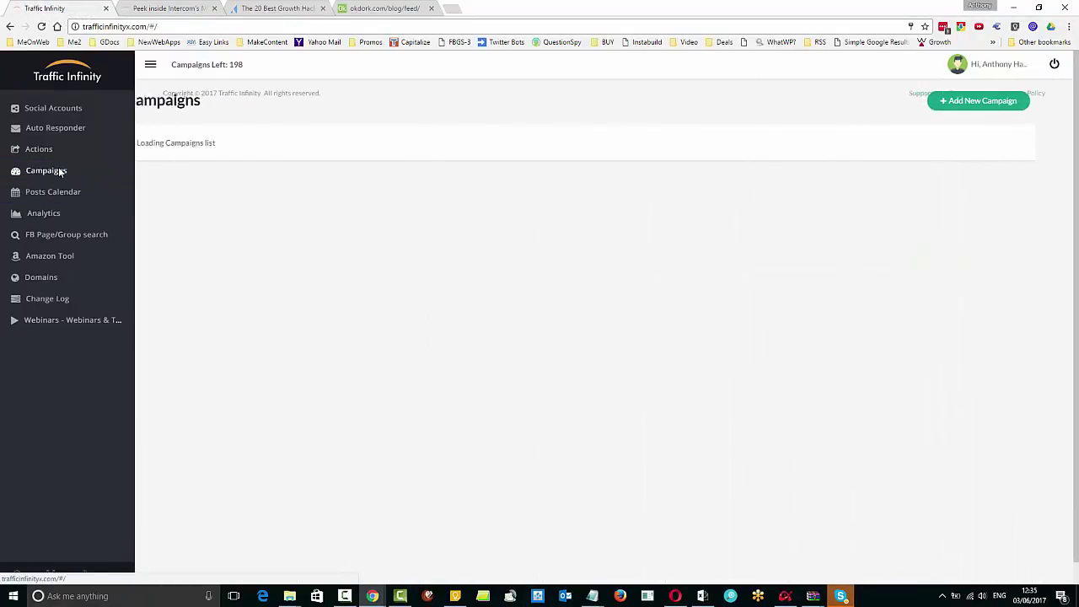
left_click(52, 152)
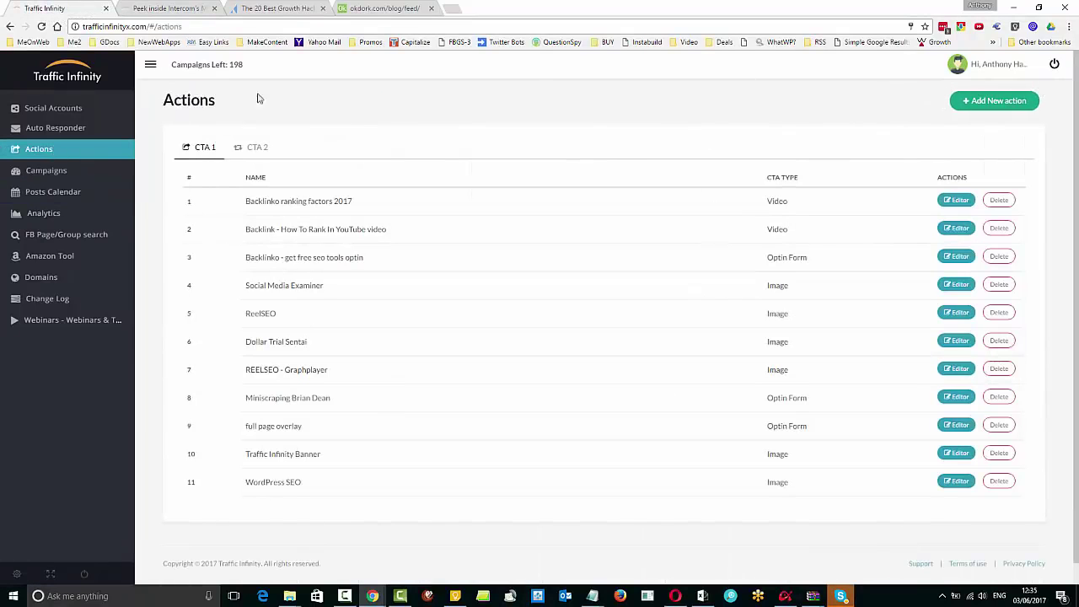
left_click(980, 104)
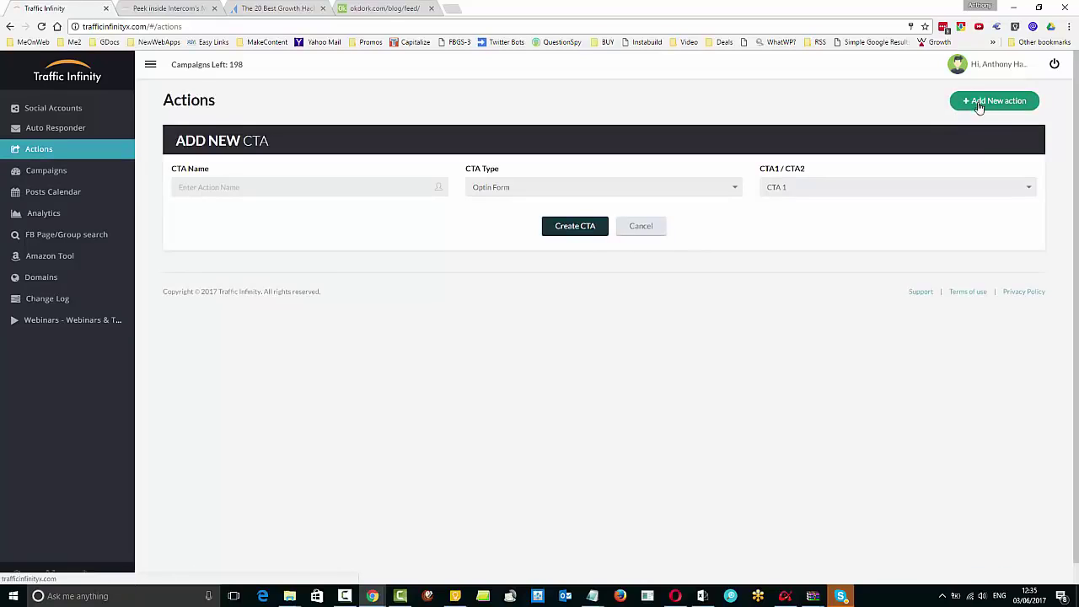
left_click(345, 187)
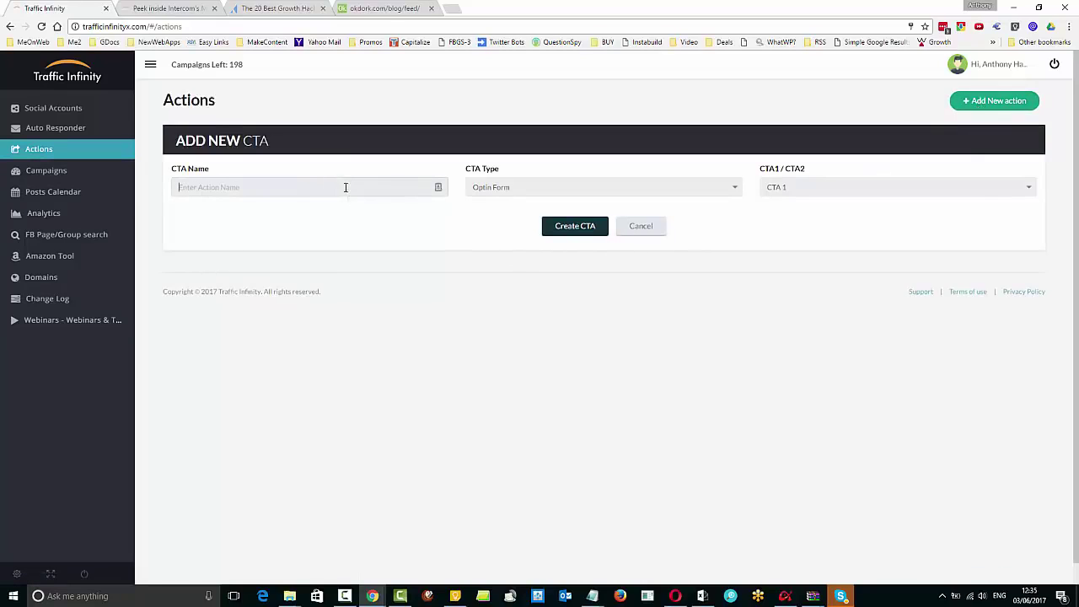
type("Noo")
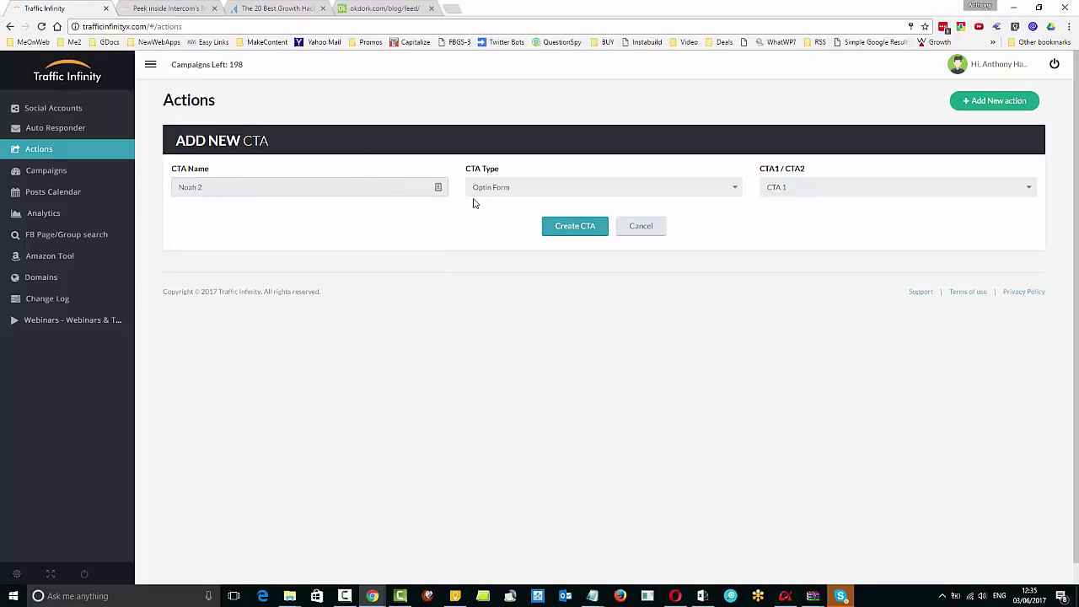
left_click(629, 193)
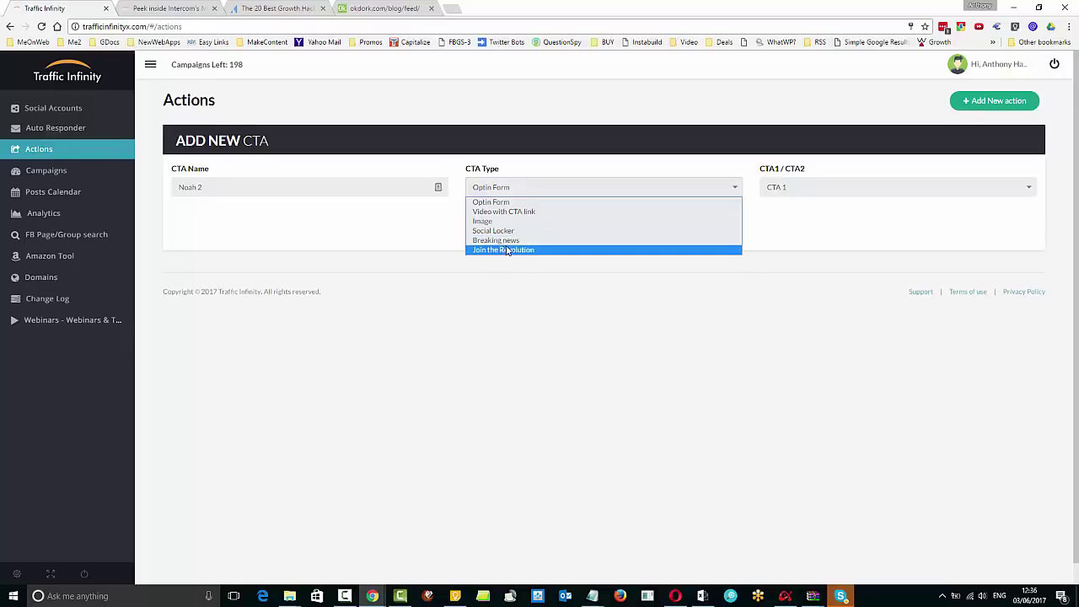
left_click(508, 204)
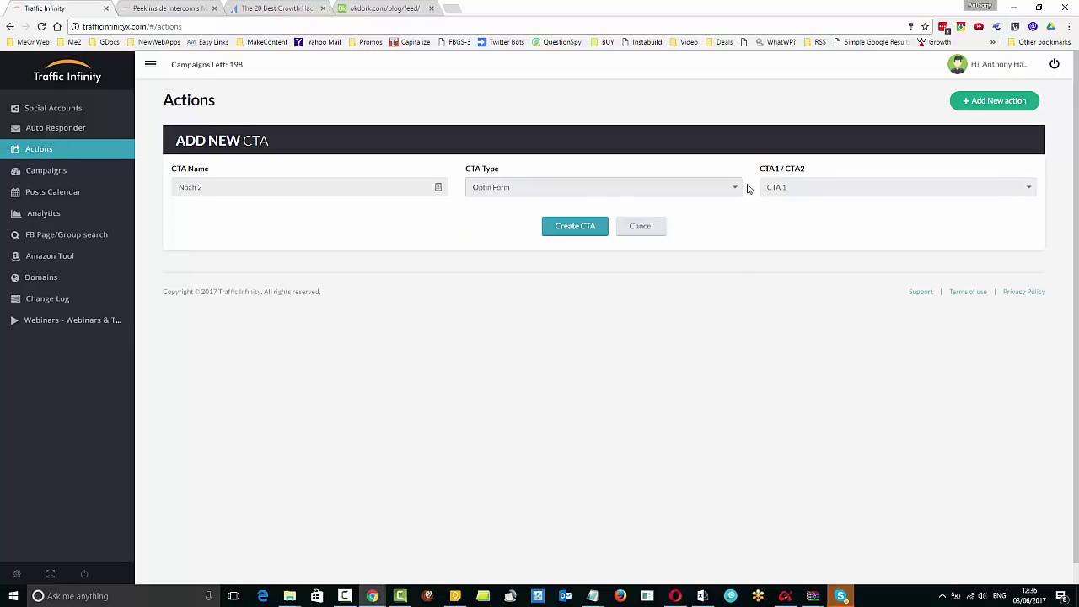
left_click(879, 189)
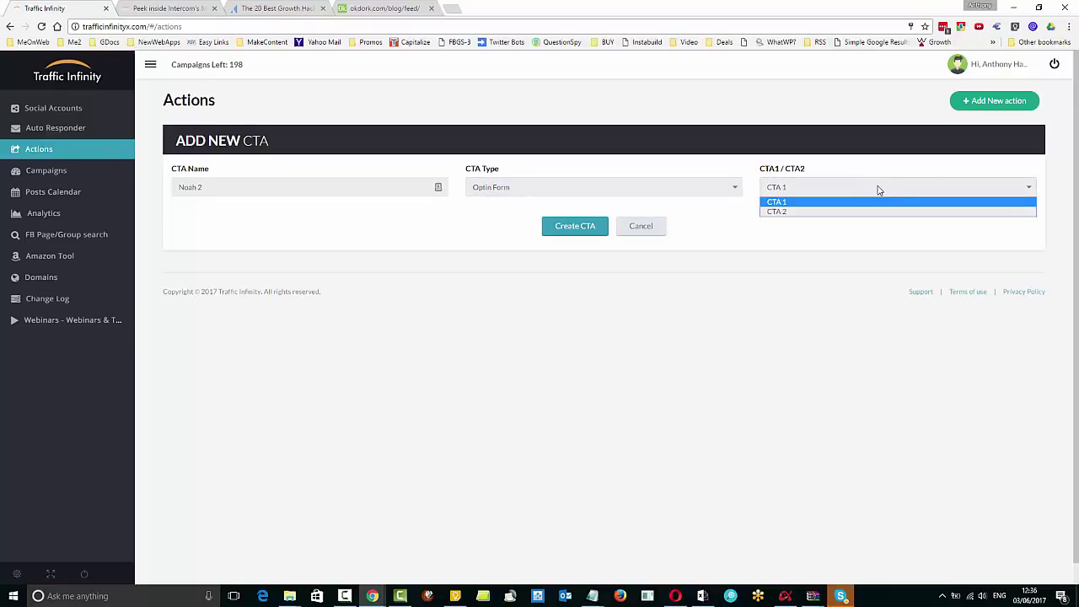
left_click(878, 189)
left_click(578, 230)
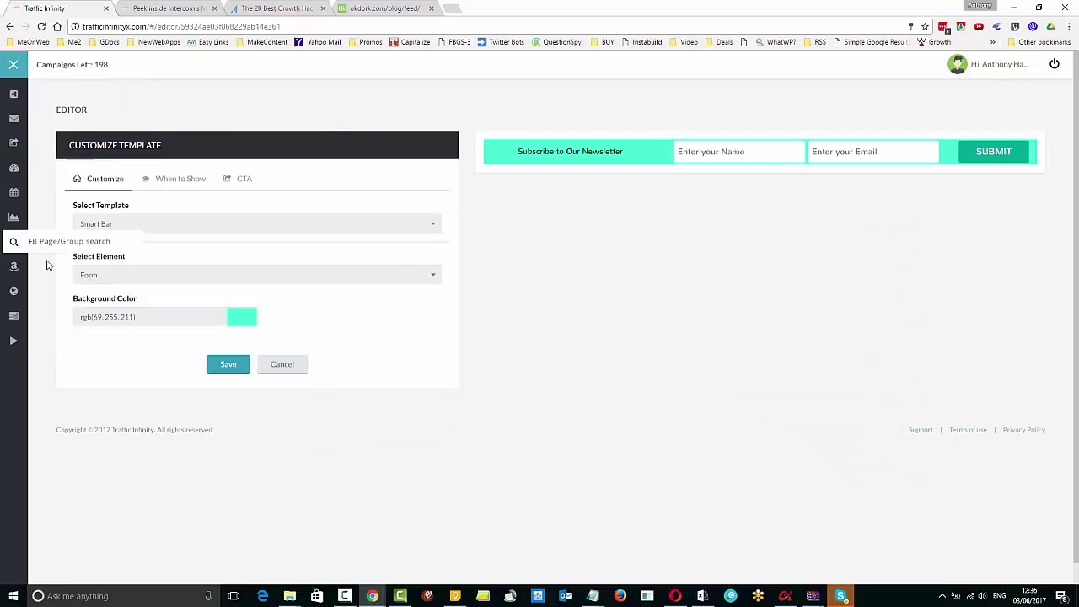
Preview the Optin 1, Optin 2 and Smart Bar templates and choose Full Page Overlay for the opt-in form.
left_click(432, 224)
left_click(137, 241)
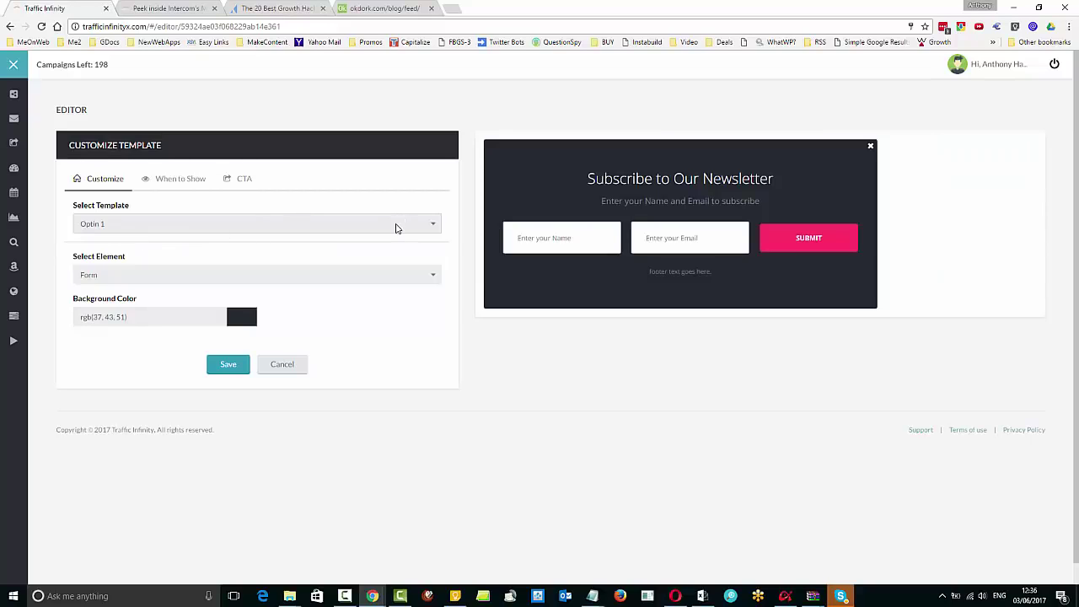
left_click(398, 228)
left_click(376, 250)
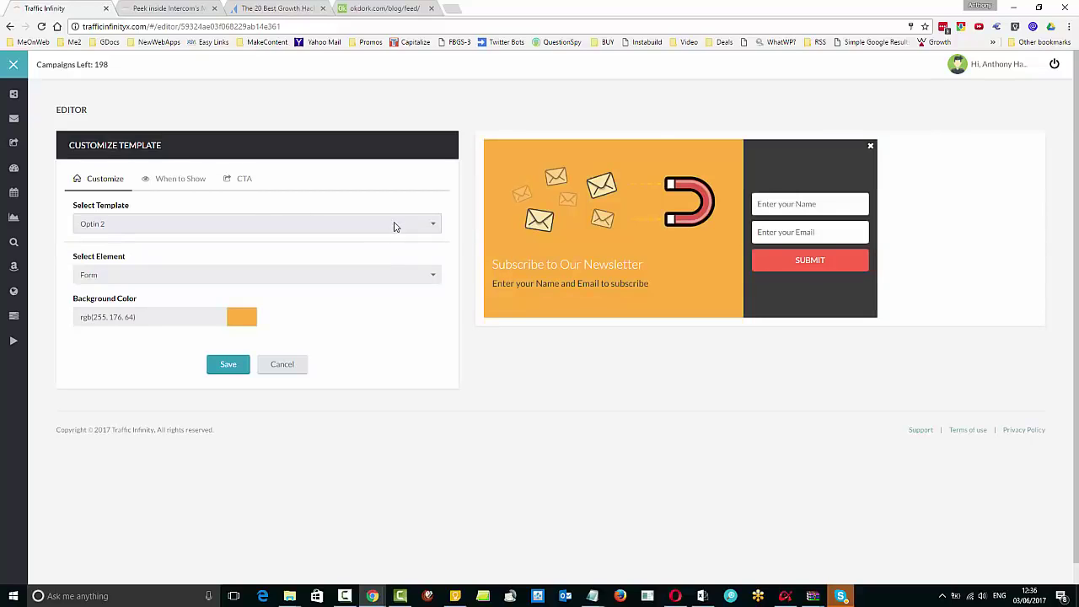
left_click(393, 226)
left_click(373, 263)
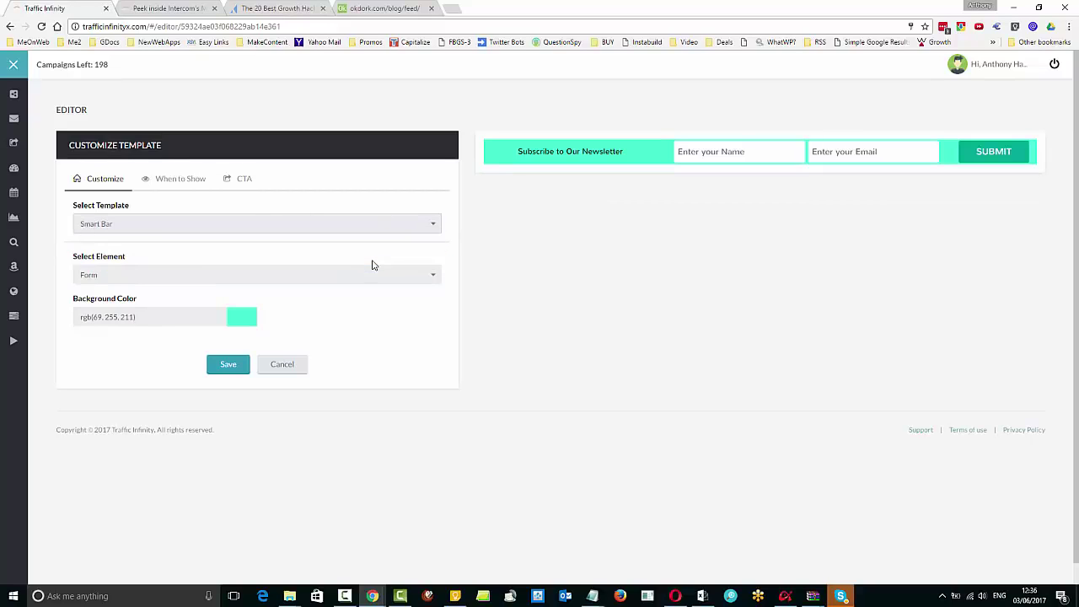
left_click(382, 225)
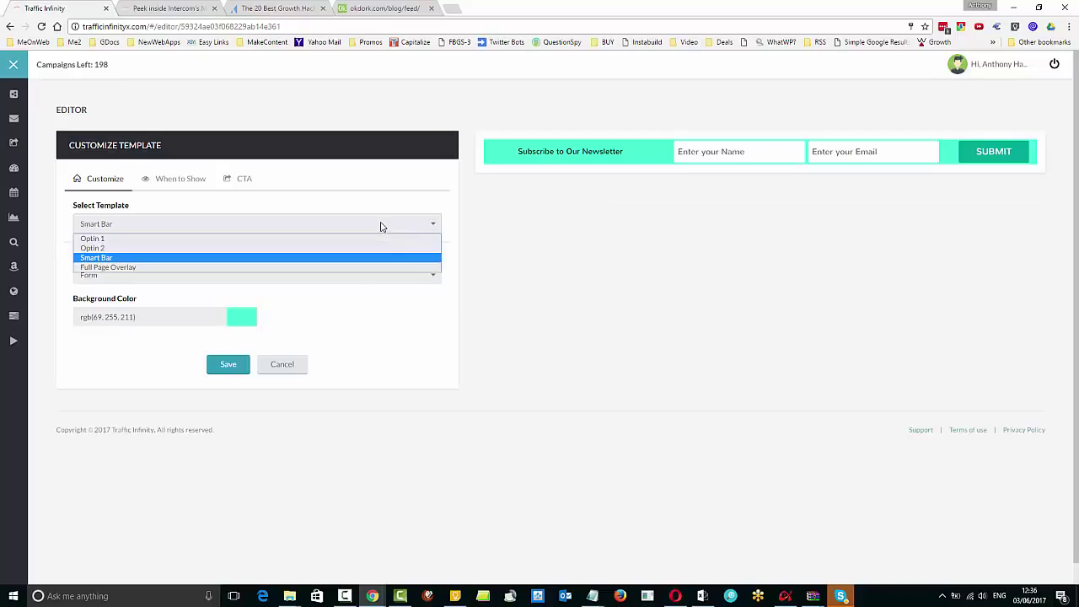
left_click(380, 268)
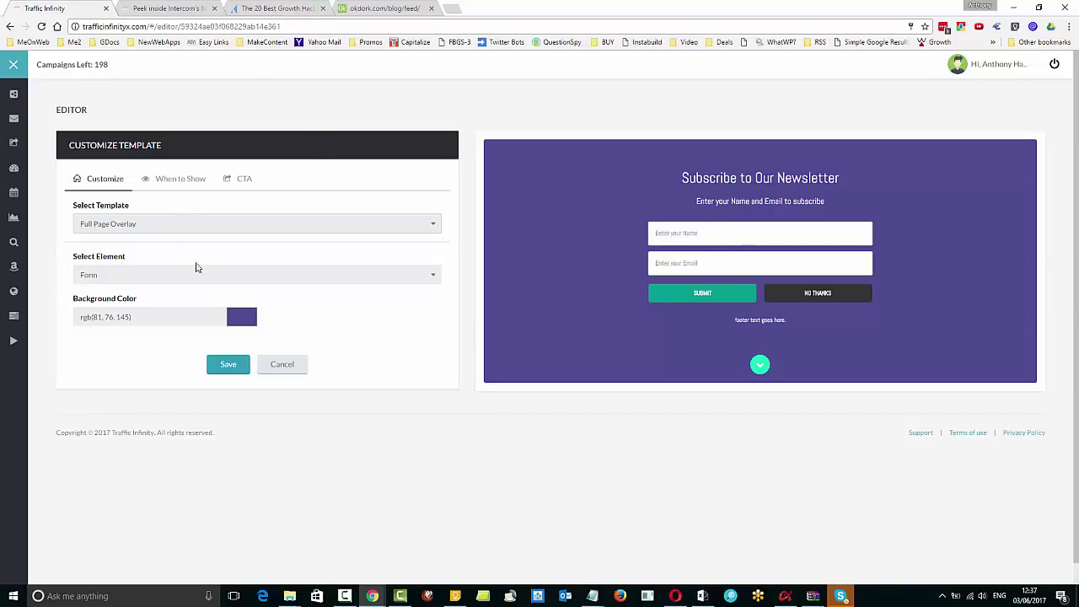
Set the opt-in form's heading text to "Discover The Tool The Pro's Use To Automate Growth Hacking In 2017!".
left_click(386, 281)
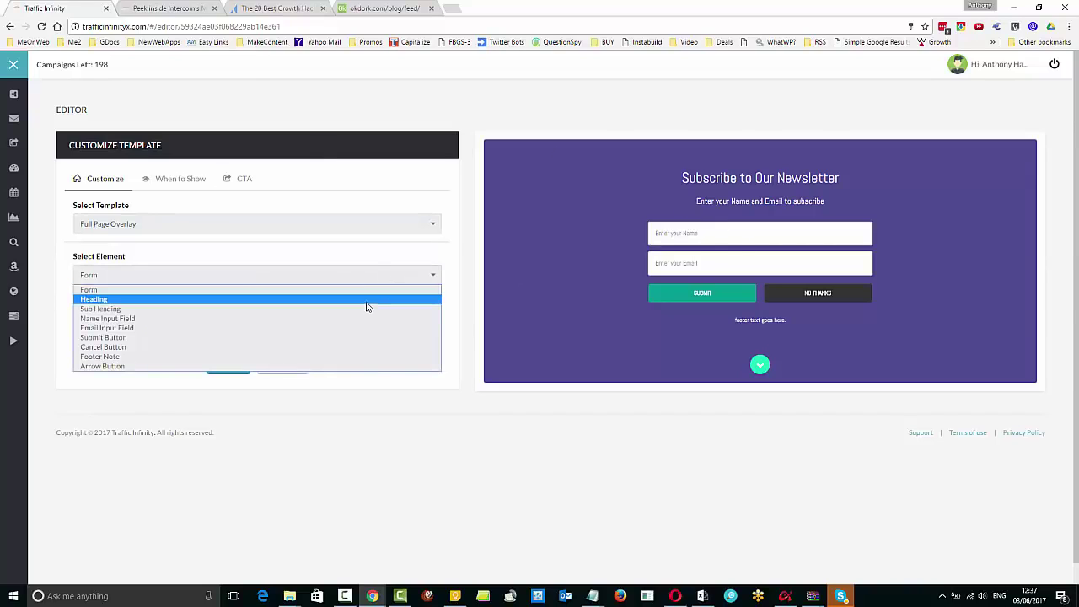
left_click(368, 300)
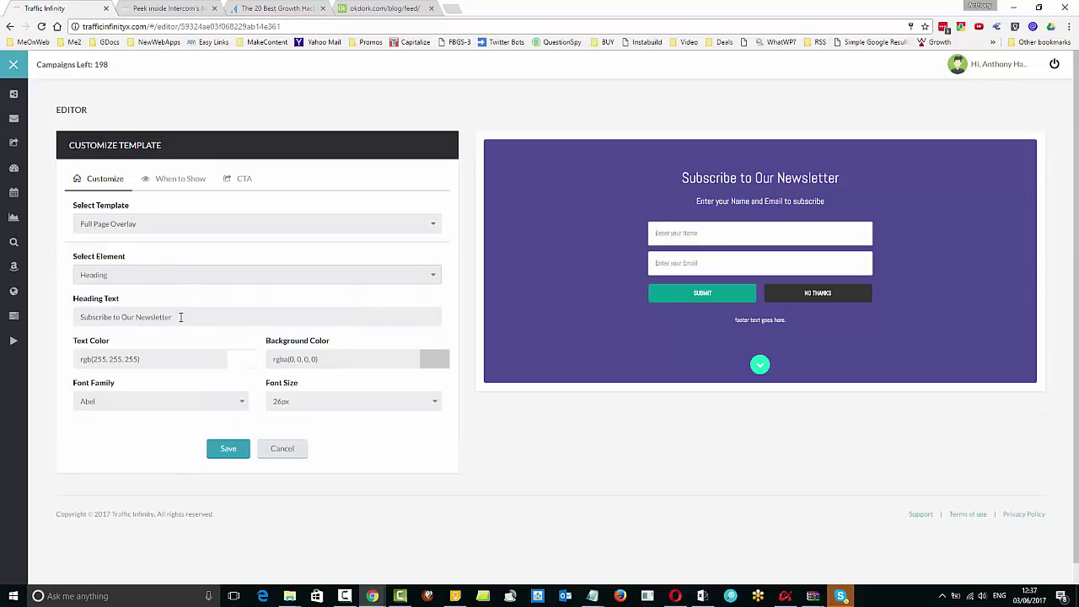
left_click_drag(193, 317, 51, 318)
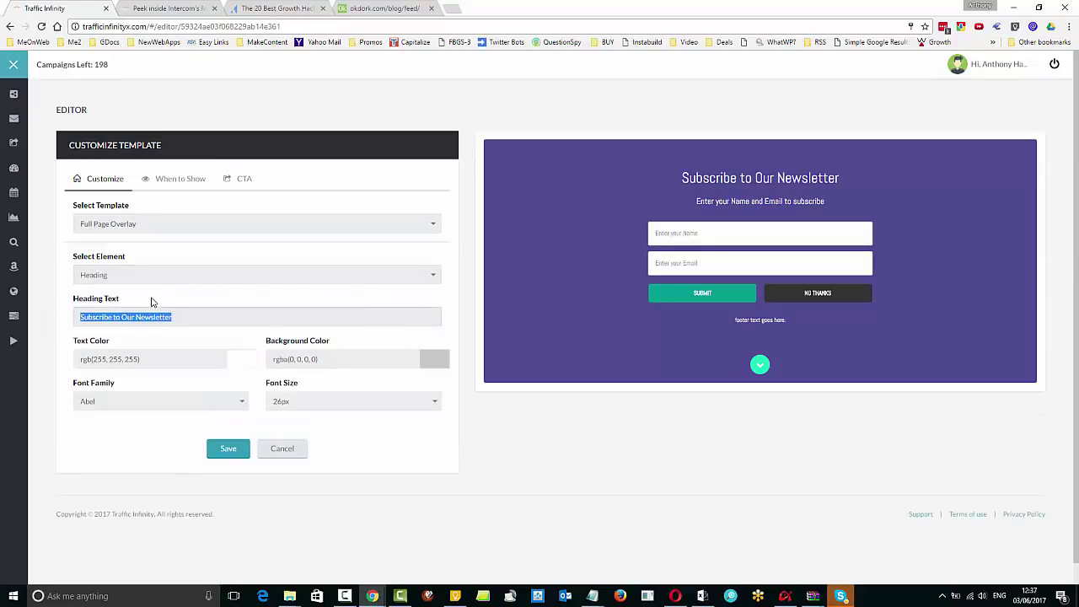
type("Disco")
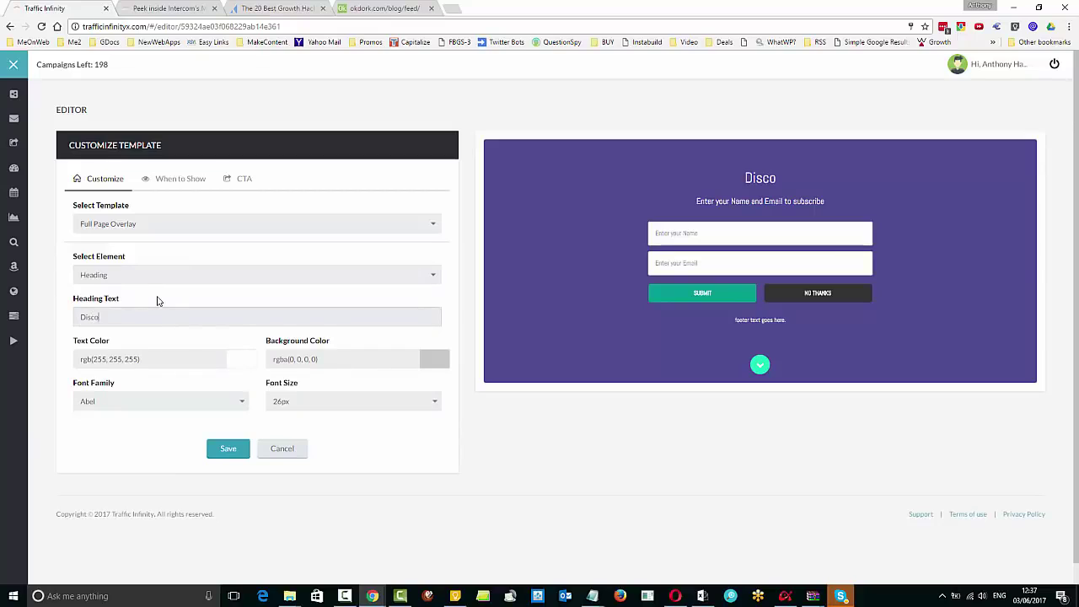
type("ver The T")
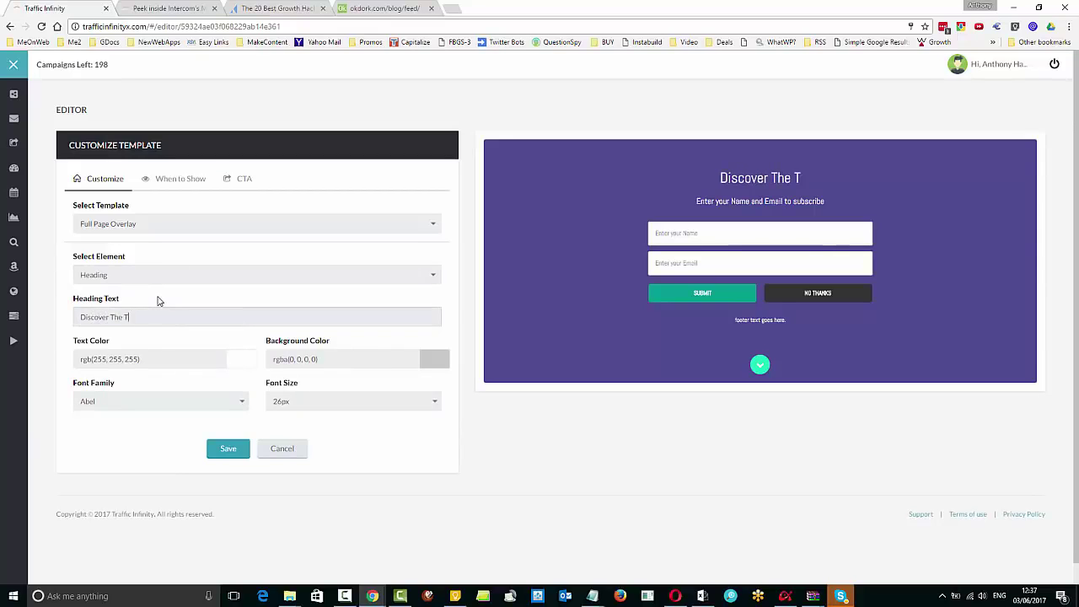
type("ool The P")
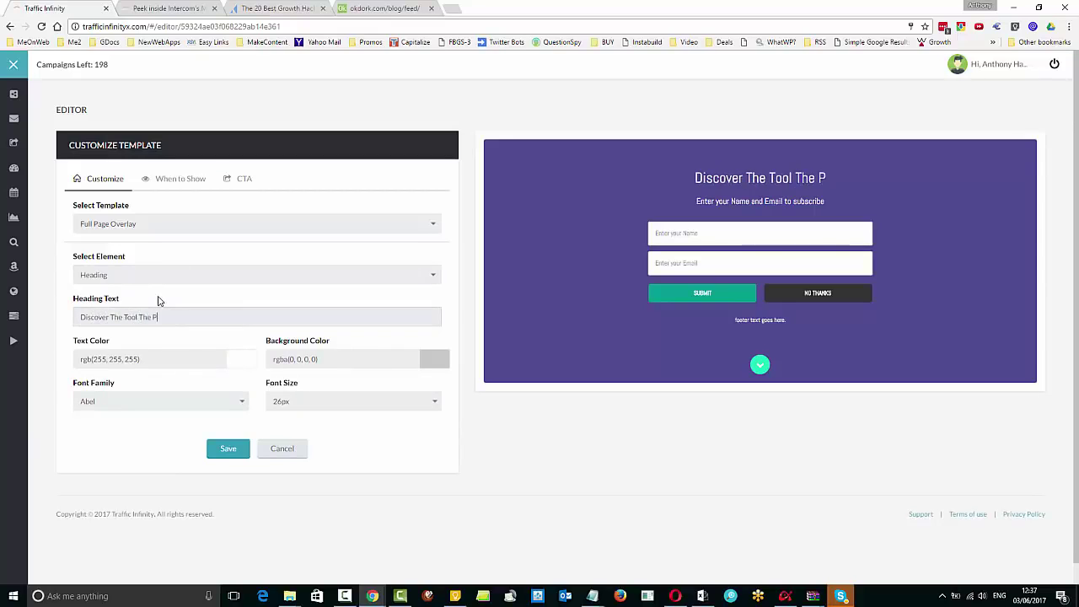
type("ro's Us")
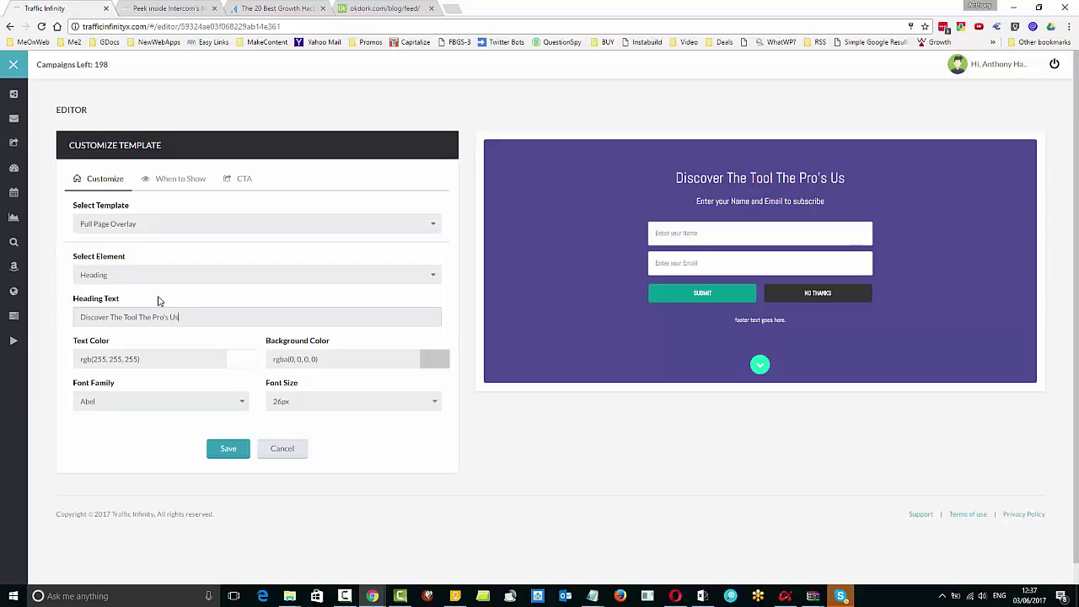
type("e To Au")
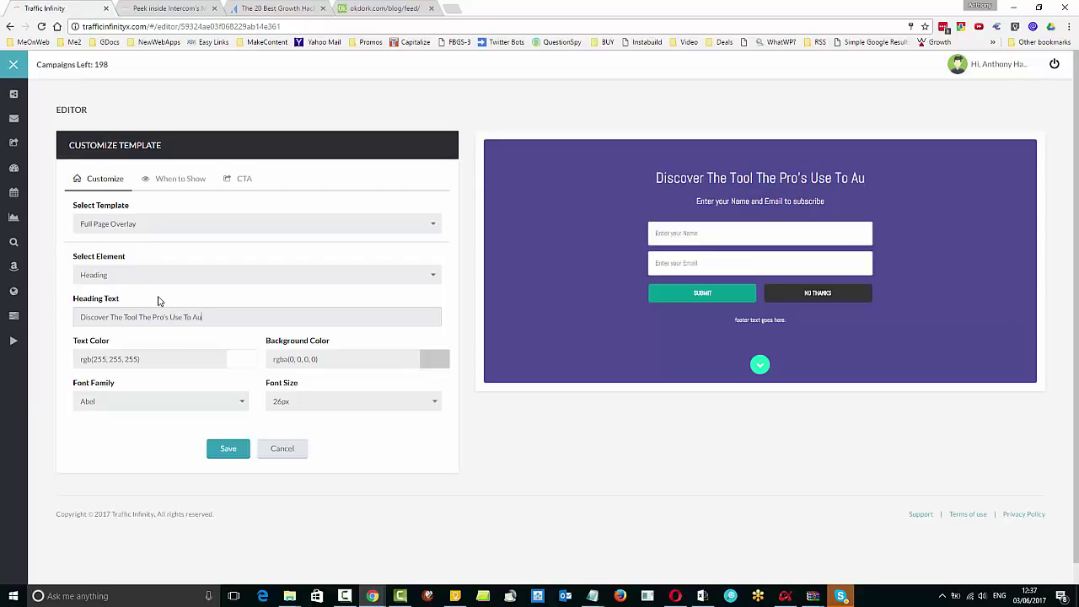
type("tomate G")
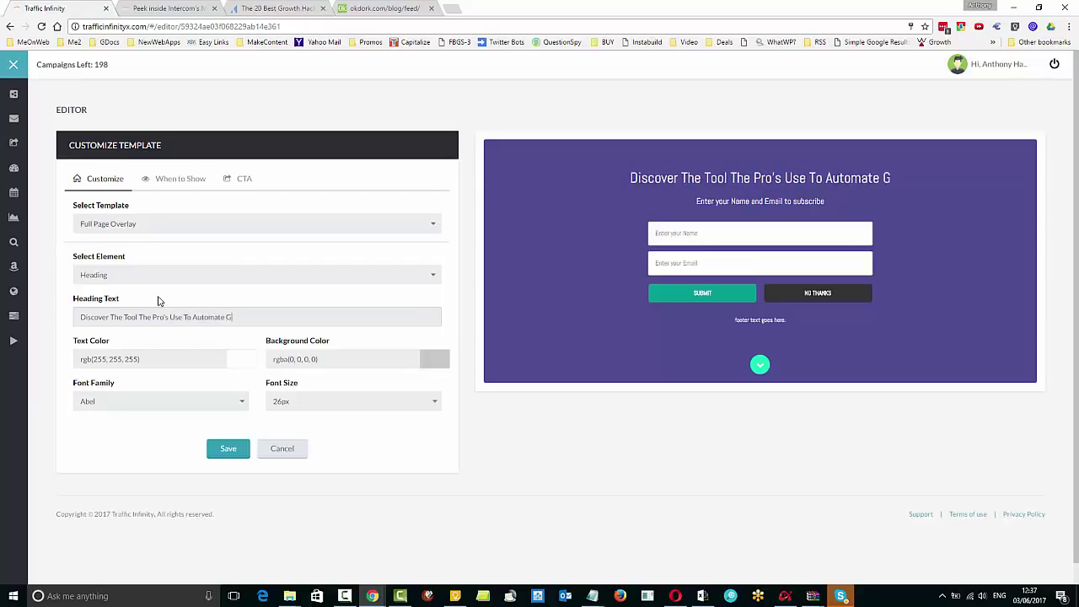
type("rowth Hac")
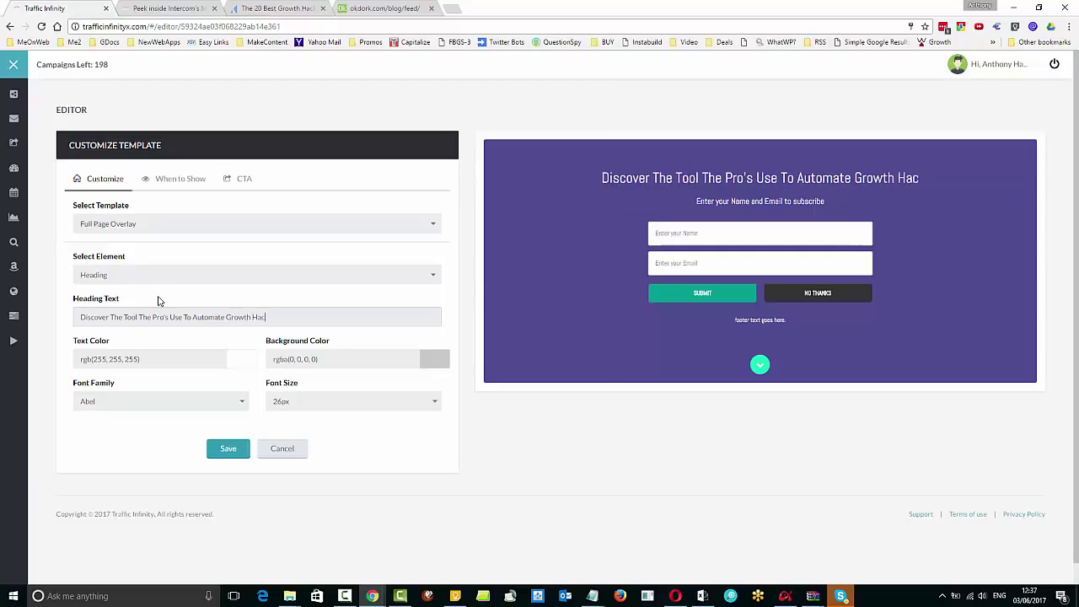
type("king In")
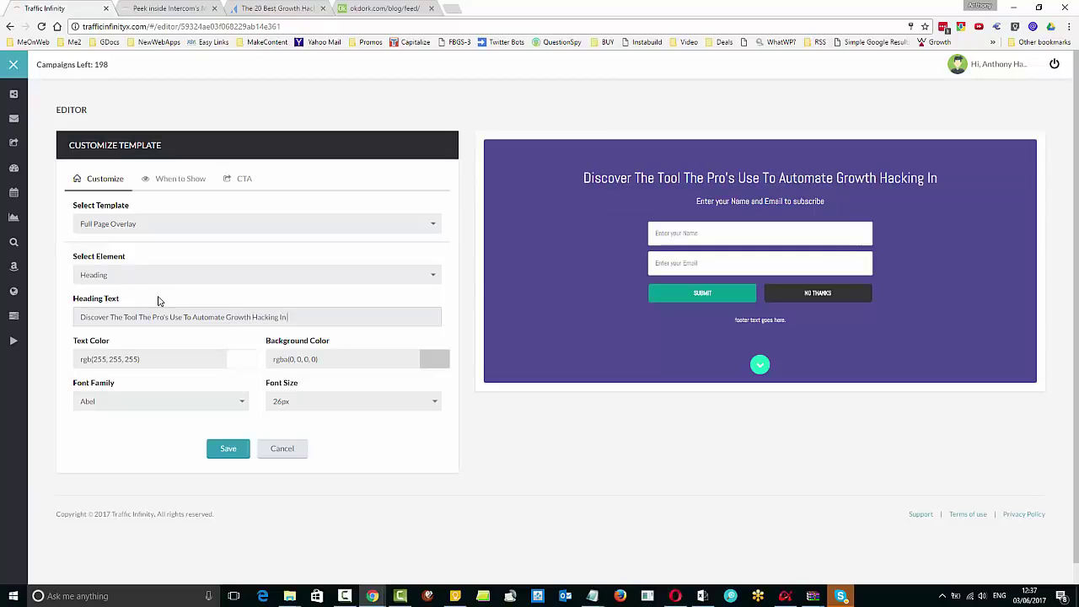
type(" 2017")
type("!")
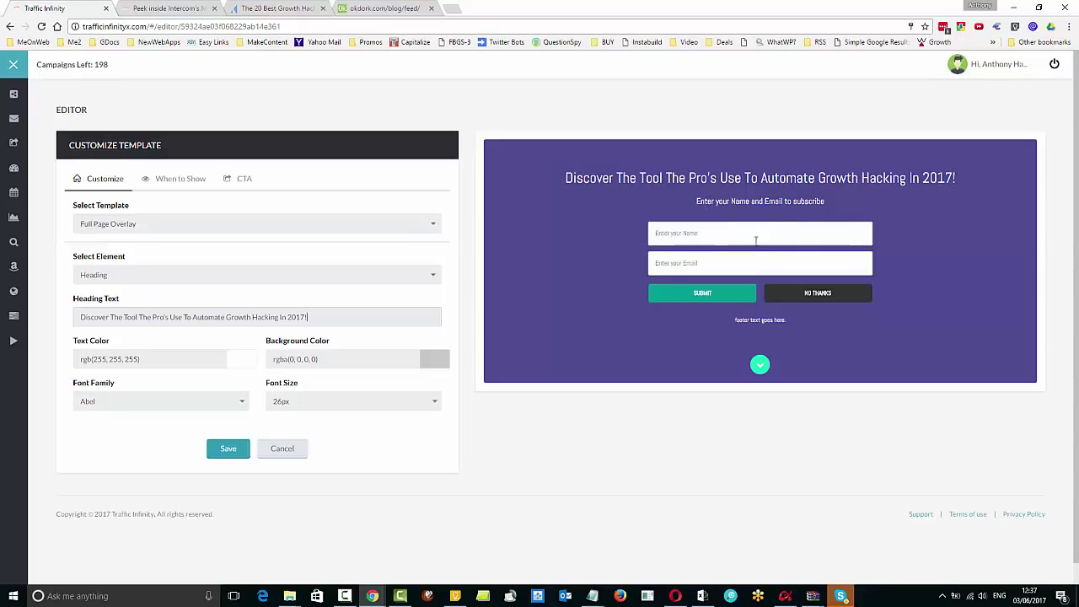
Clear the footer note's text from the opt-in form and save the template customization.
left_click(409, 275)
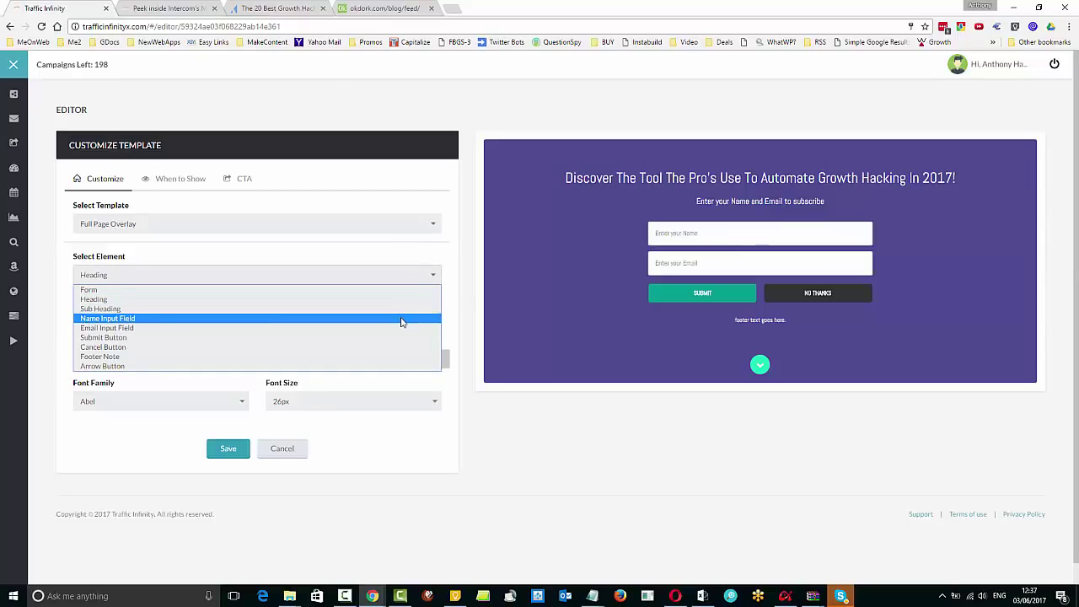
left_click(384, 361)
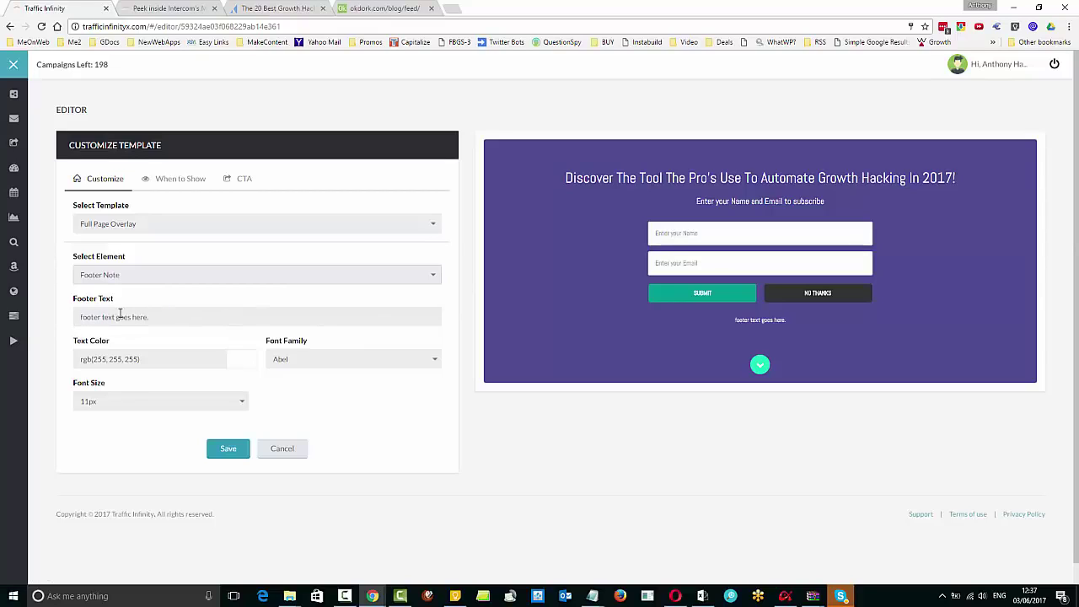
left_click_drag(163, 318, 61, 319)
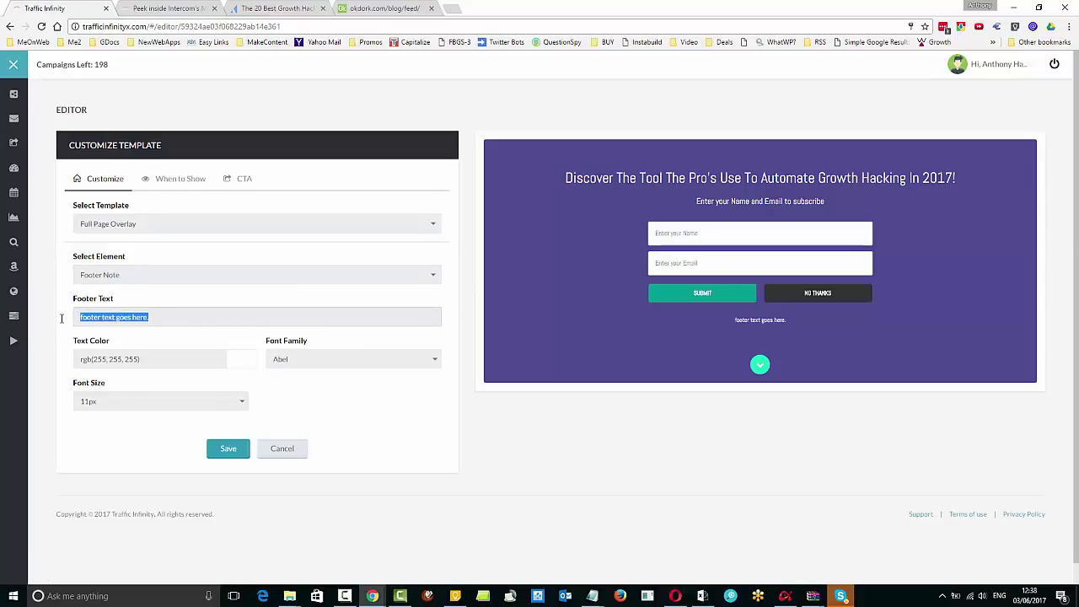
type("We ")
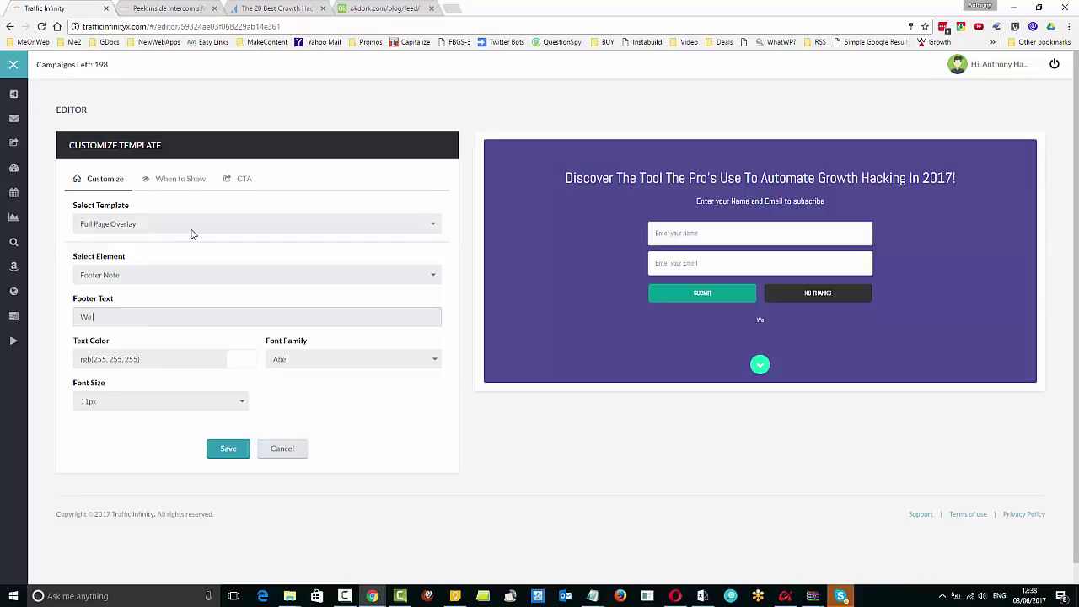
type("will never spam you")
triple_click(196, 323)
key("BackSpace")
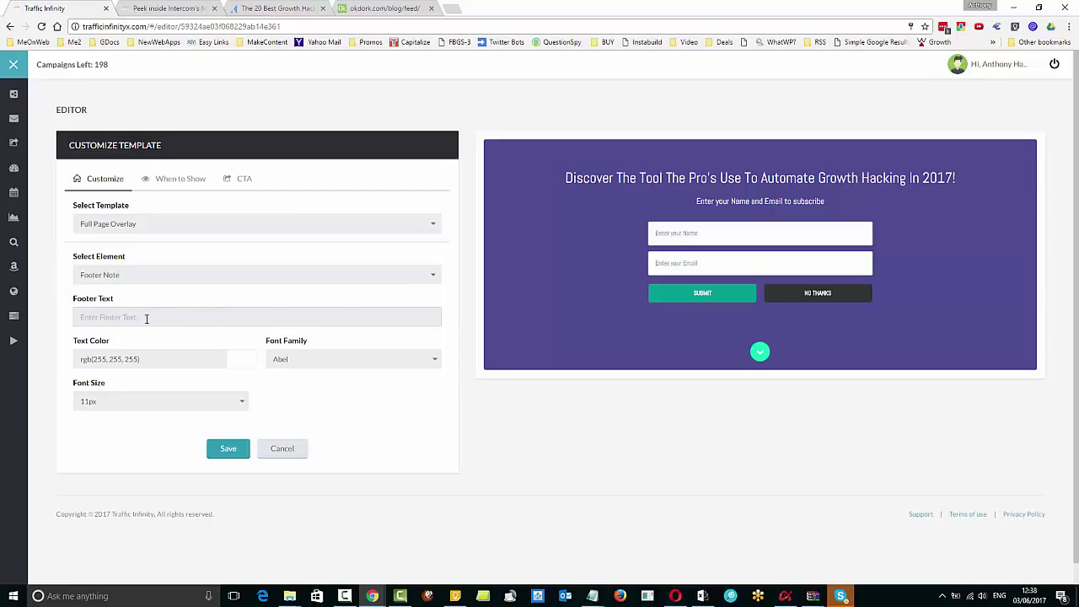
left_click(226, 454)
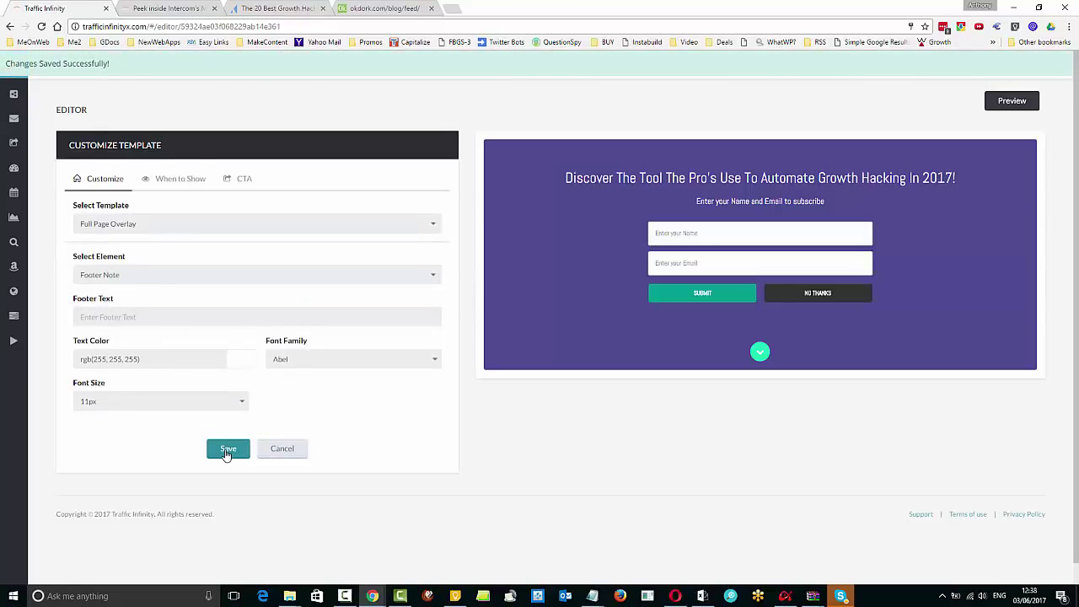
Review the form's display timing and CTA type options, including the Custom HTML Optin code box.
left_click(180, 180)
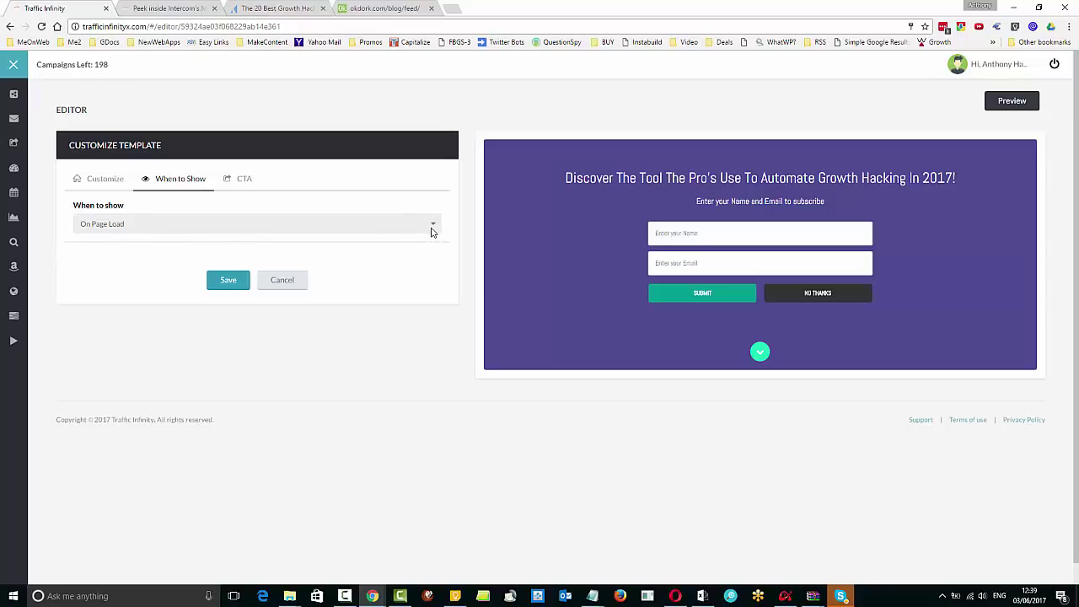
left_click(242, 182)
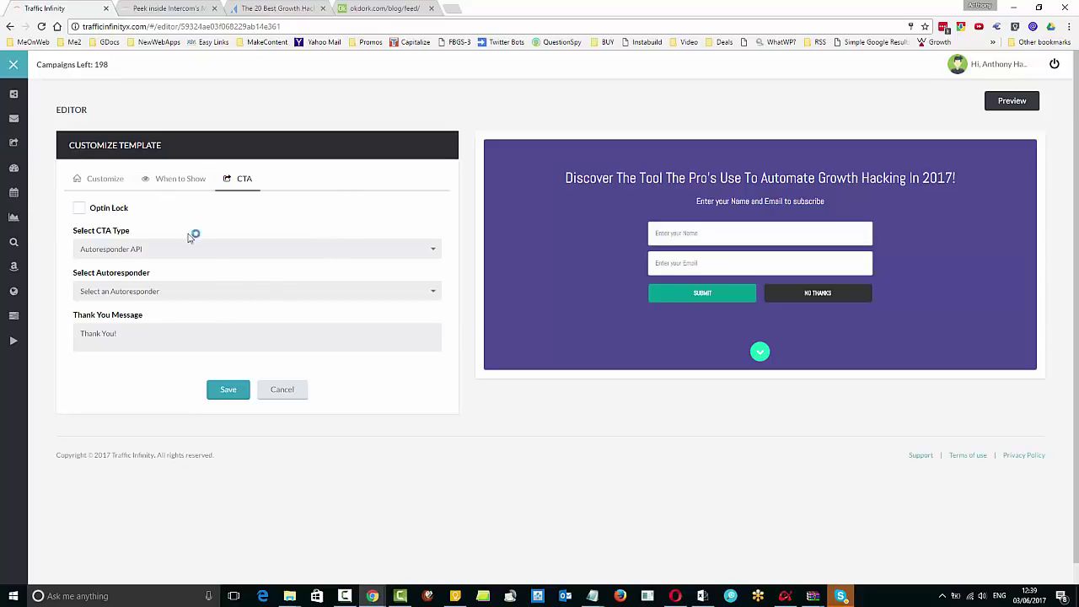
left_click(431, 254)
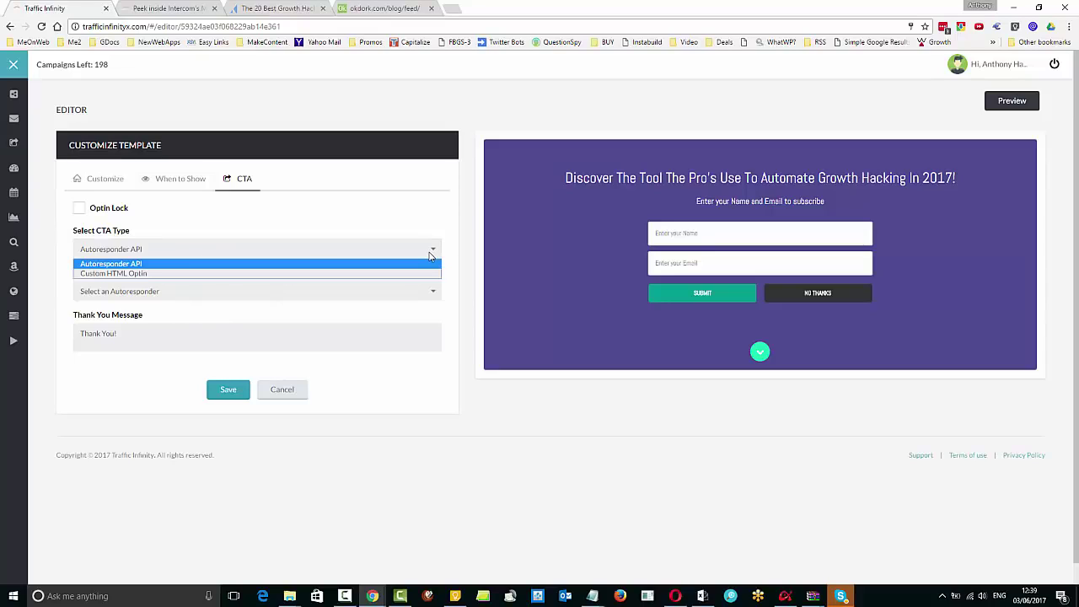
left_click(428, 255)
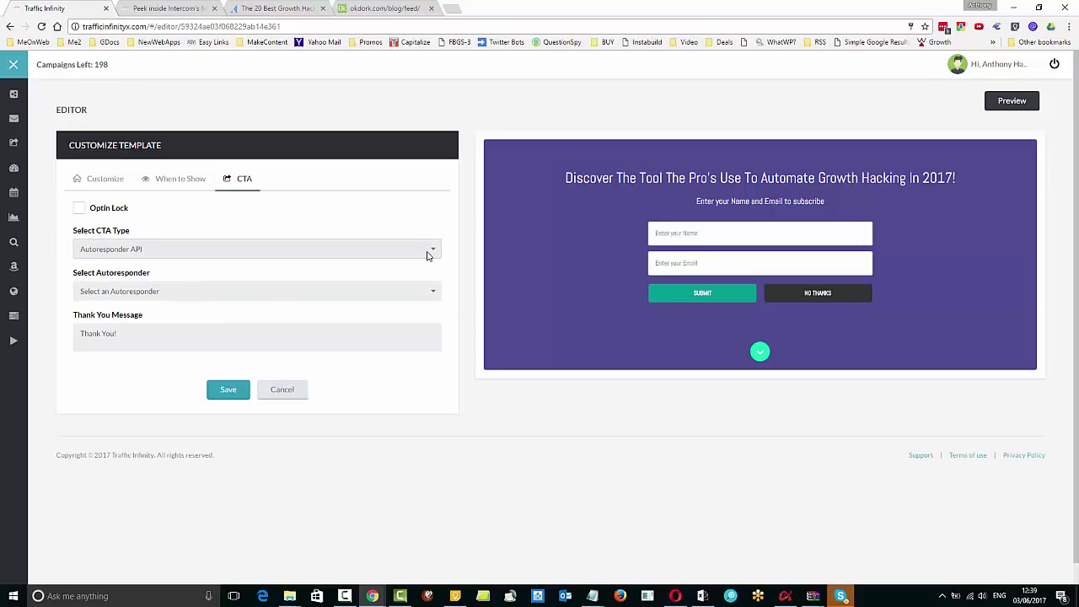
left_click(173, 251)
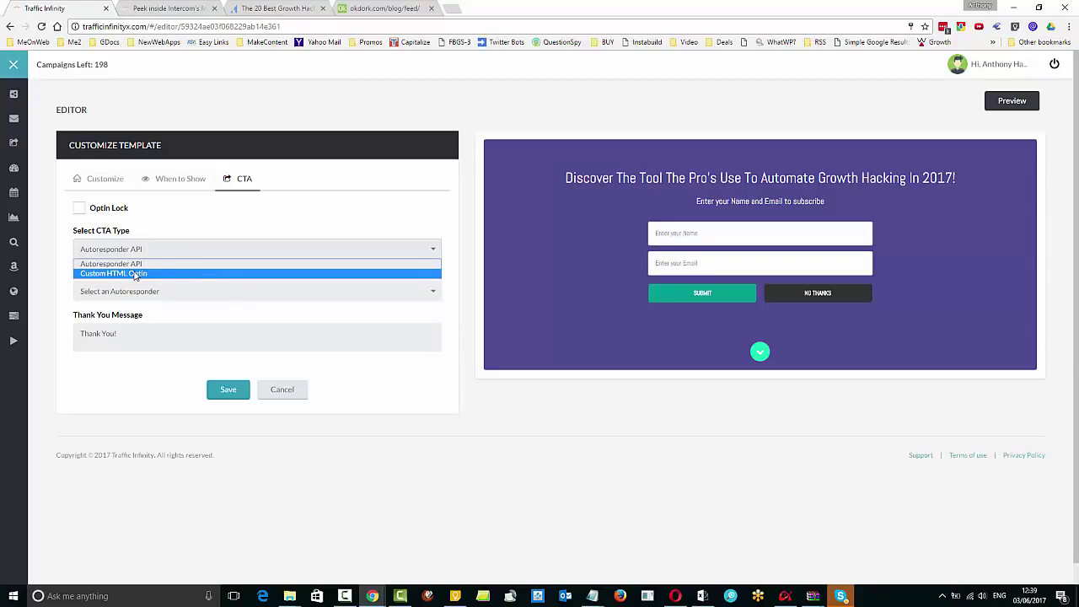
left_click(154, 276)
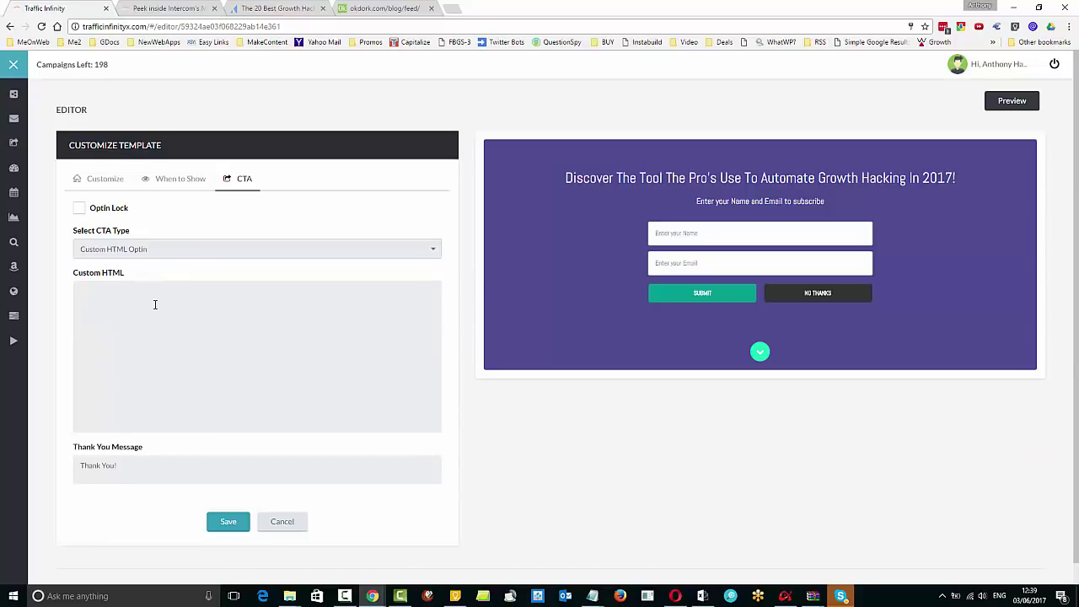
left_click(155, 304)
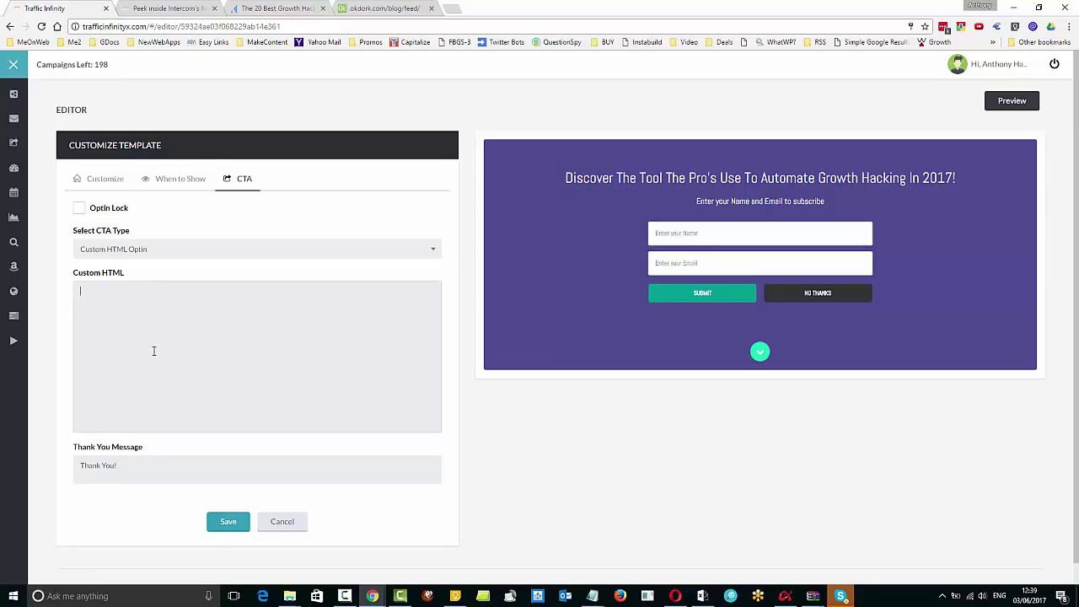
Set the CTA type to Autoresponder API with the first aweber account and the Social Traffic Jacker PL list, and save it.
left_click(433, 251)
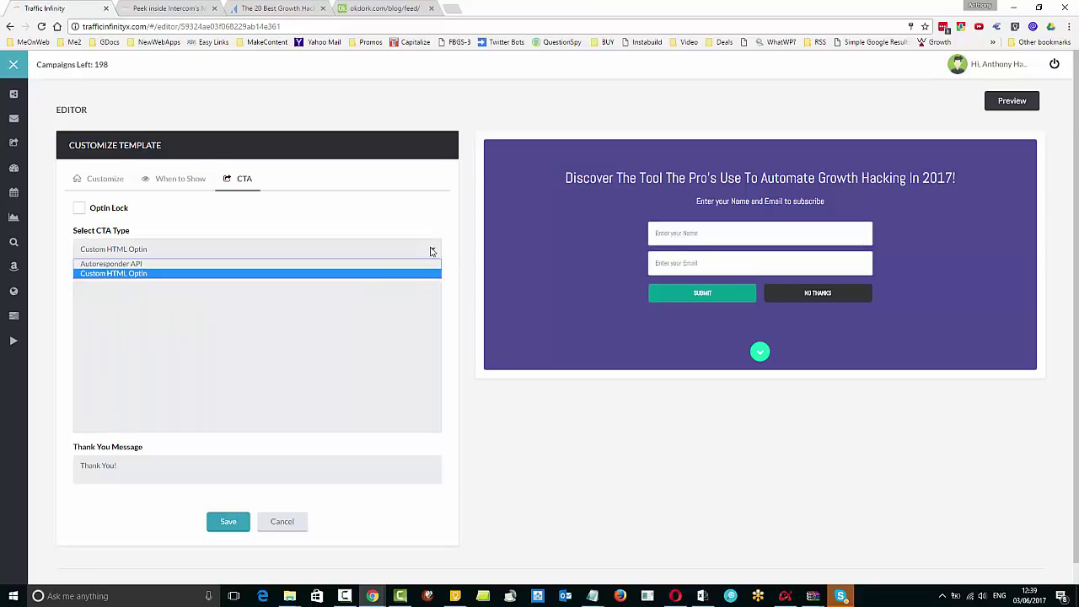
left_click(405, 266)
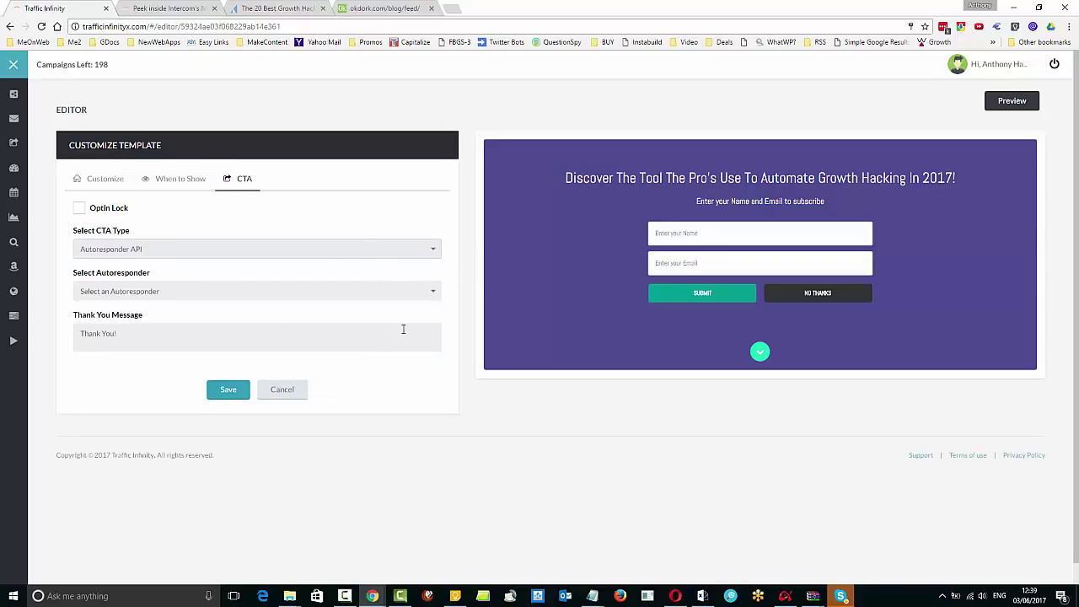
left_click(396, 293)
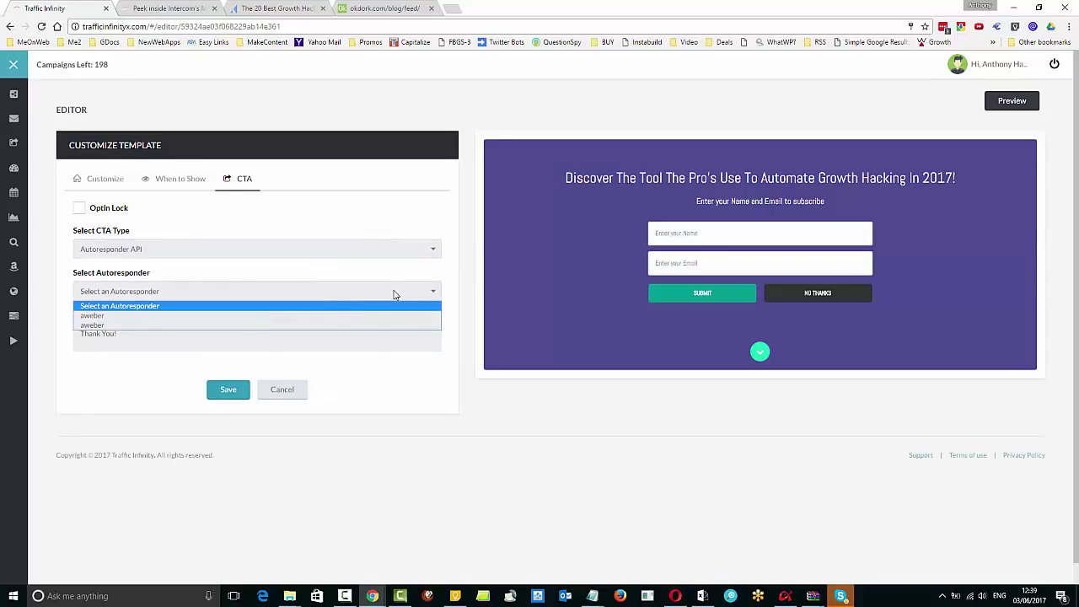
left_click(337, 317)
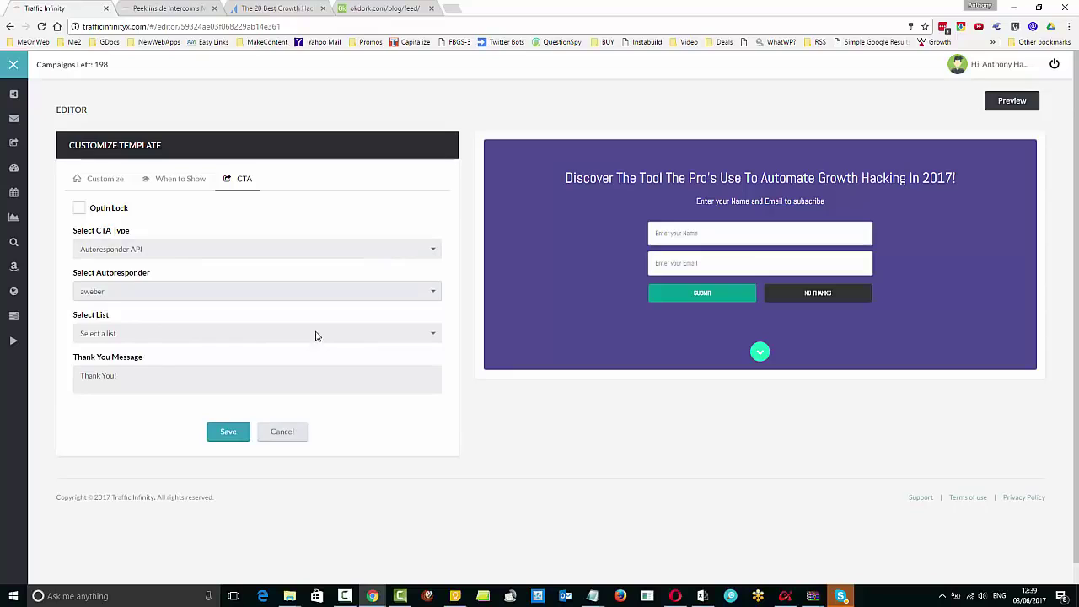
left_click(316, 334)
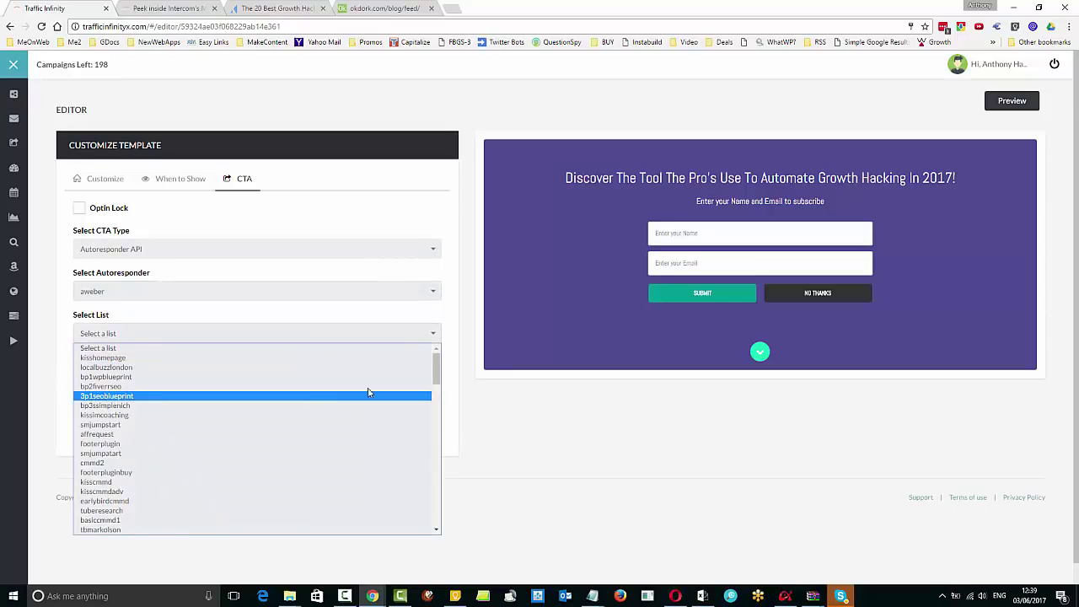
left_click_drag(436, 366, 425, 547)
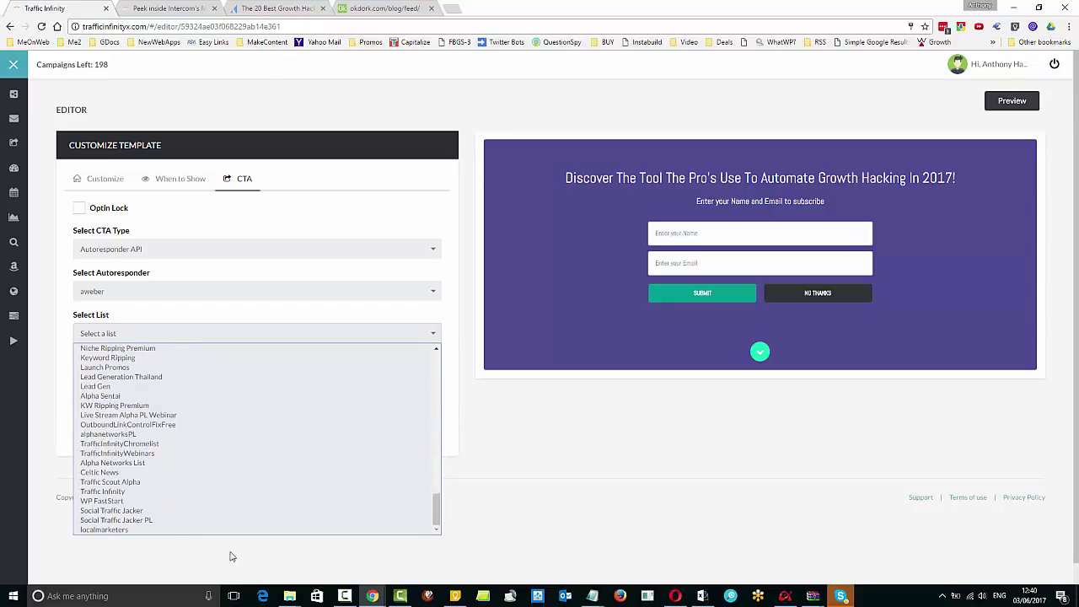
left_click(128, 520)
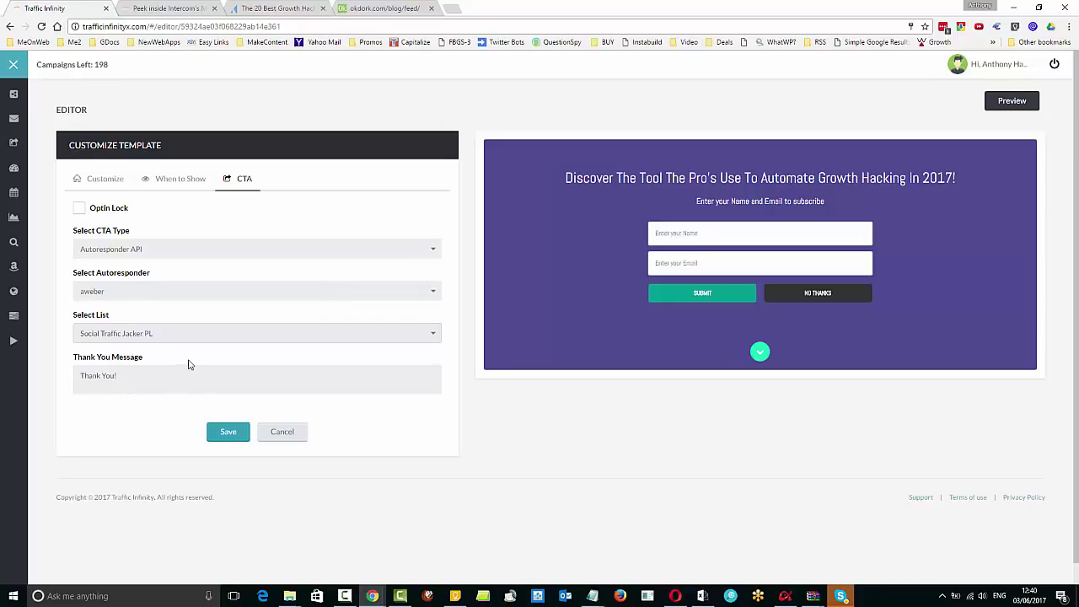
left_click(226, 435)
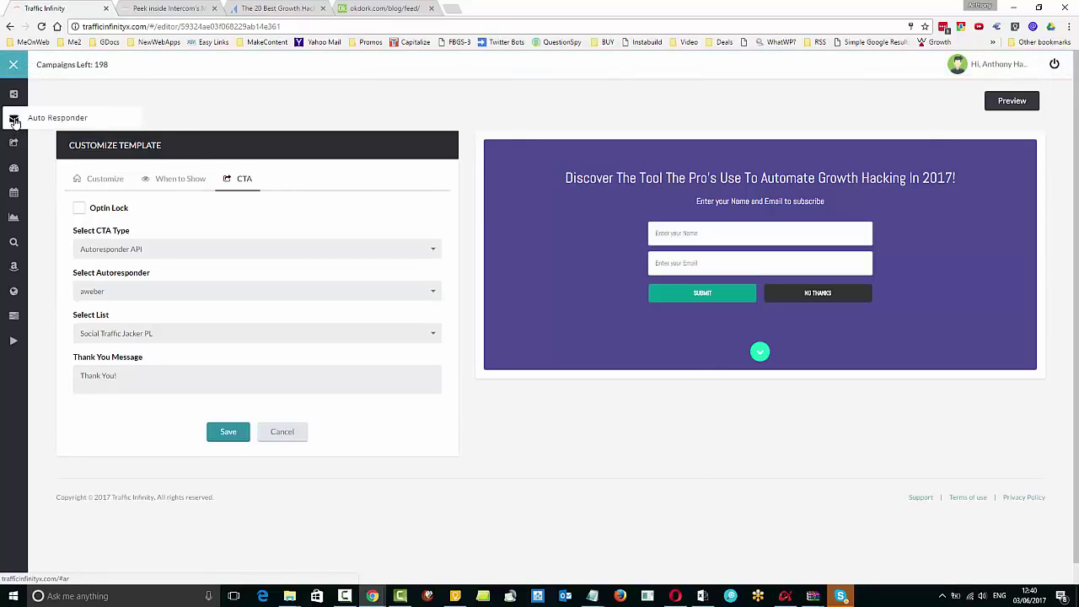
Open the okdork.com/blog/feed campaign for editing and add the Noah 2 action to CTA 1 at 50%.
left_click(13, 170)
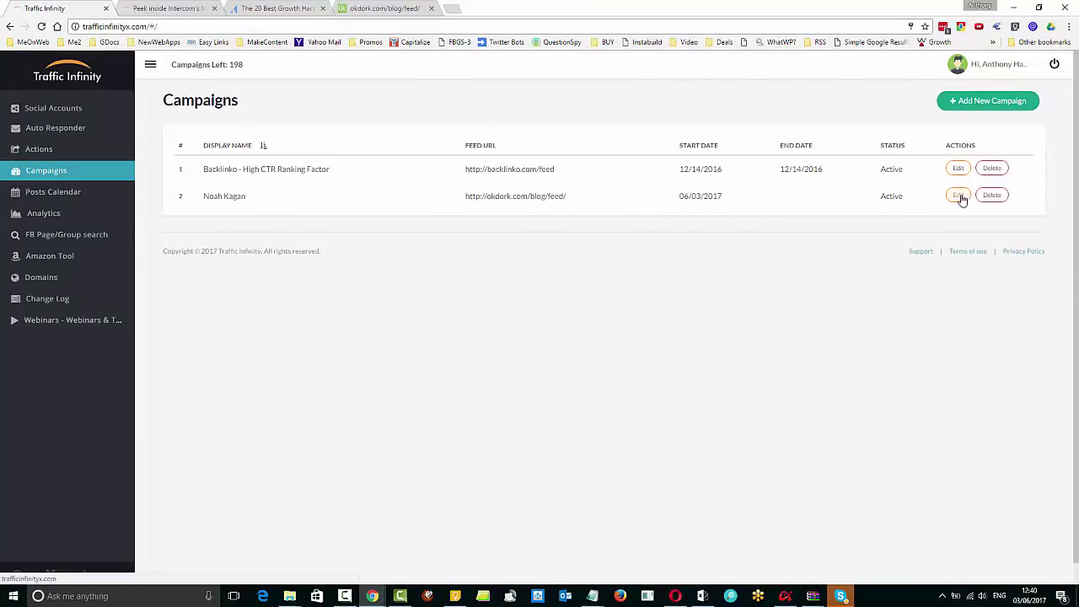
left_click(961, 198)
scroll(790, 340, "down", 3)
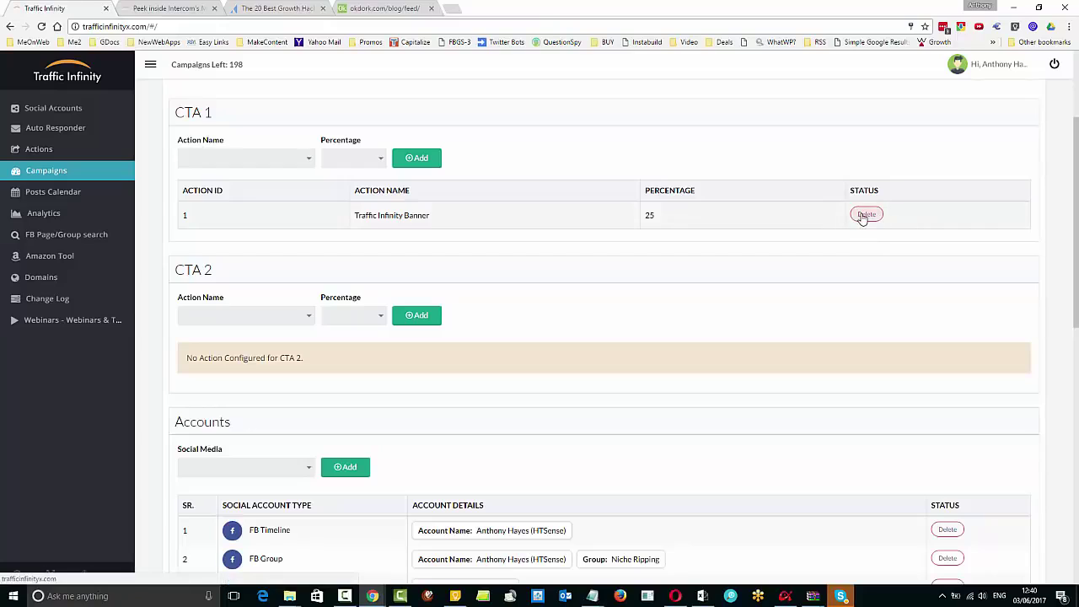
left_click_drag(658, 220, 635, 217)
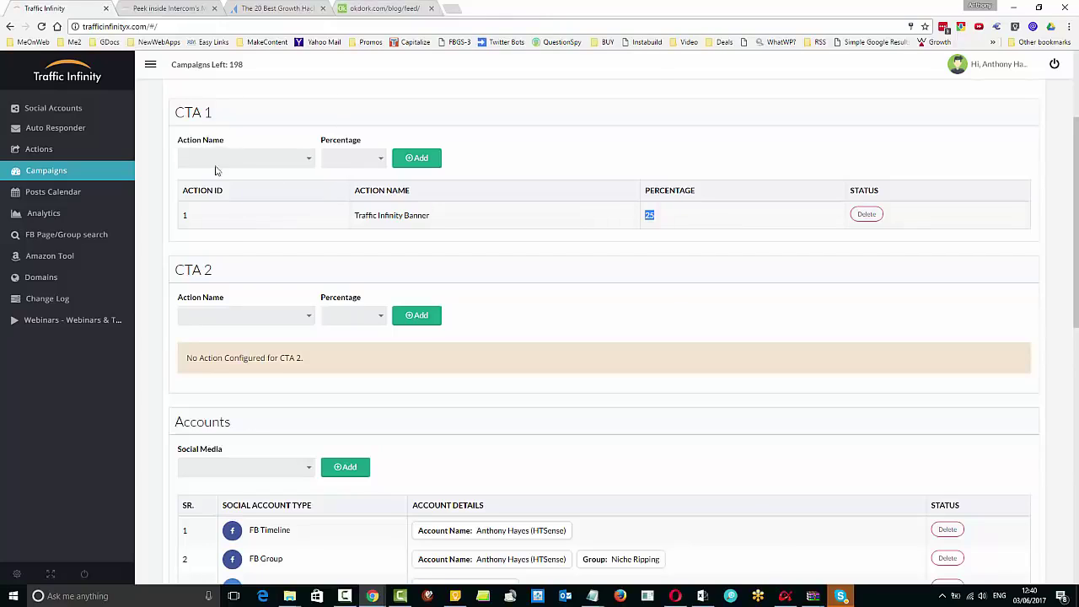
left_click(306, 162)
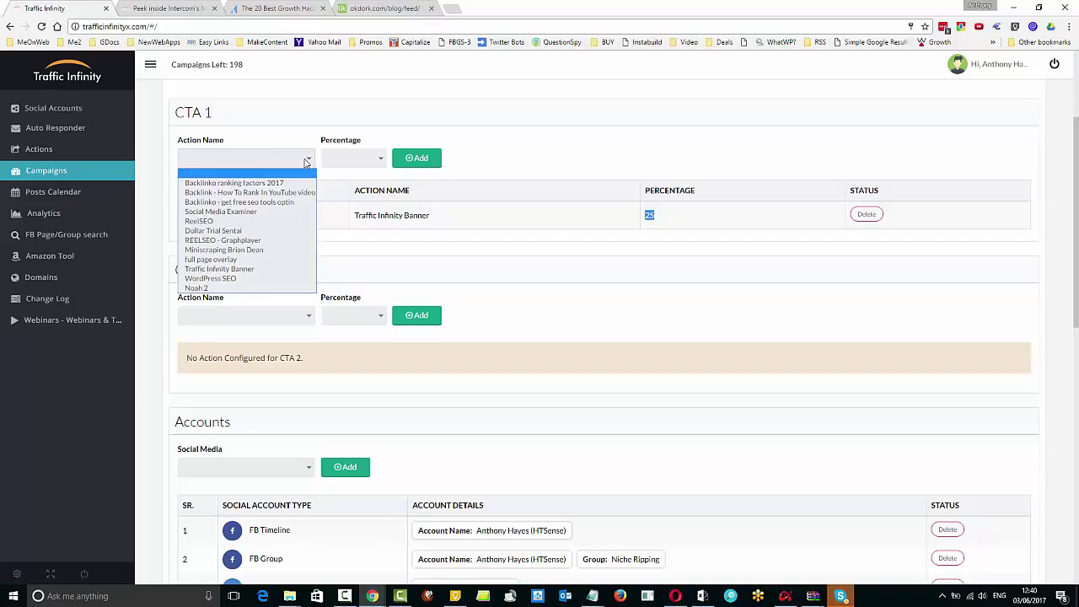
left_click(256, 289)
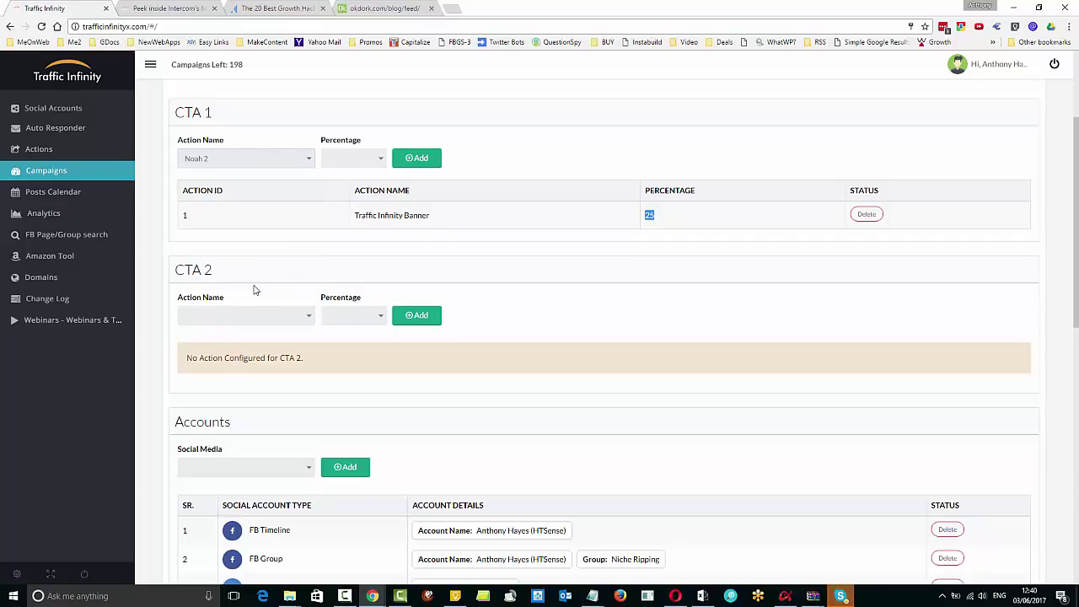
left_click(361, 167)
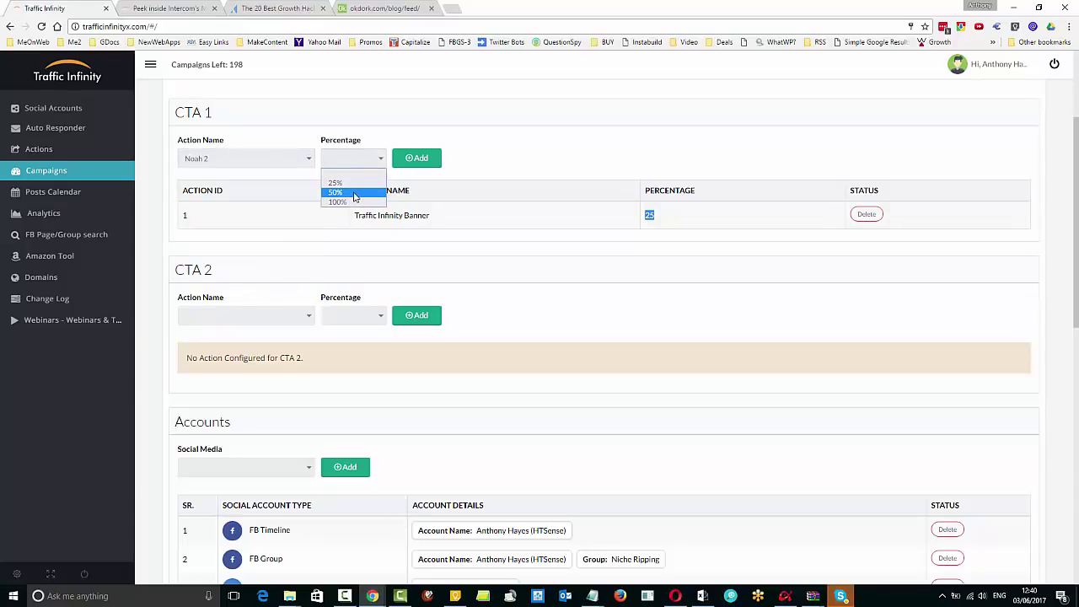
left_click(353, 193)
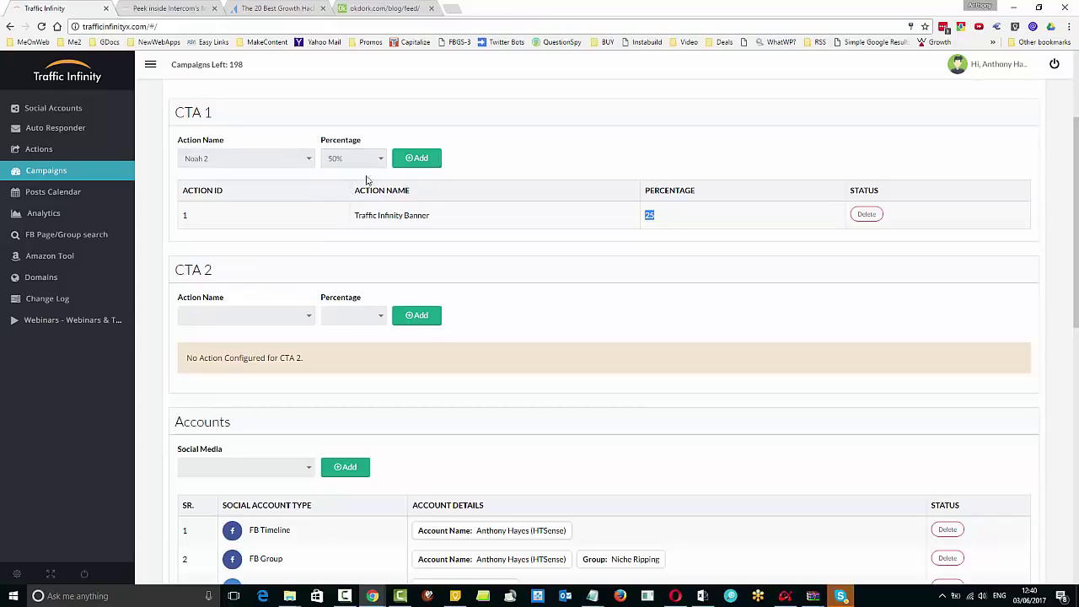
left_click(420, 160)
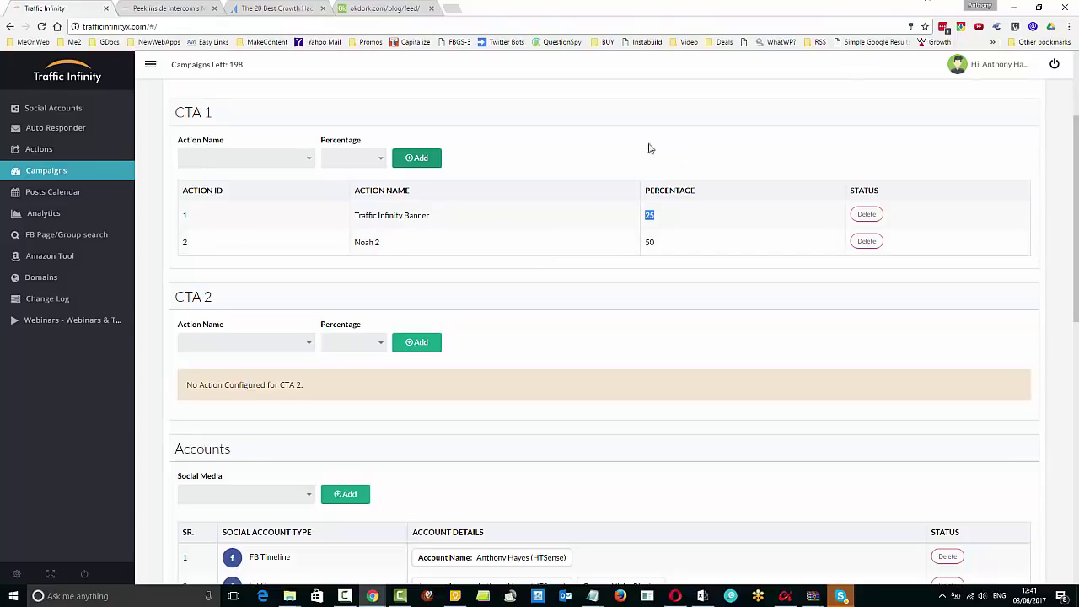
Review the campaign's settings and save the campaign update.
left_click(710, 158)
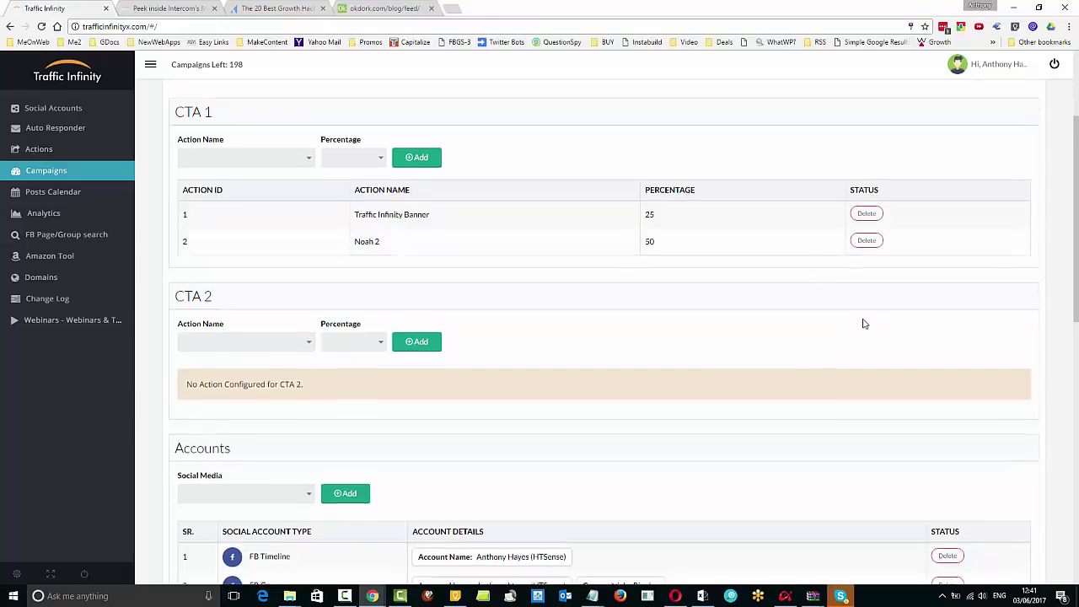
scroll(862, 320, "down", 1)
scroll(863, 322, "up", 3)
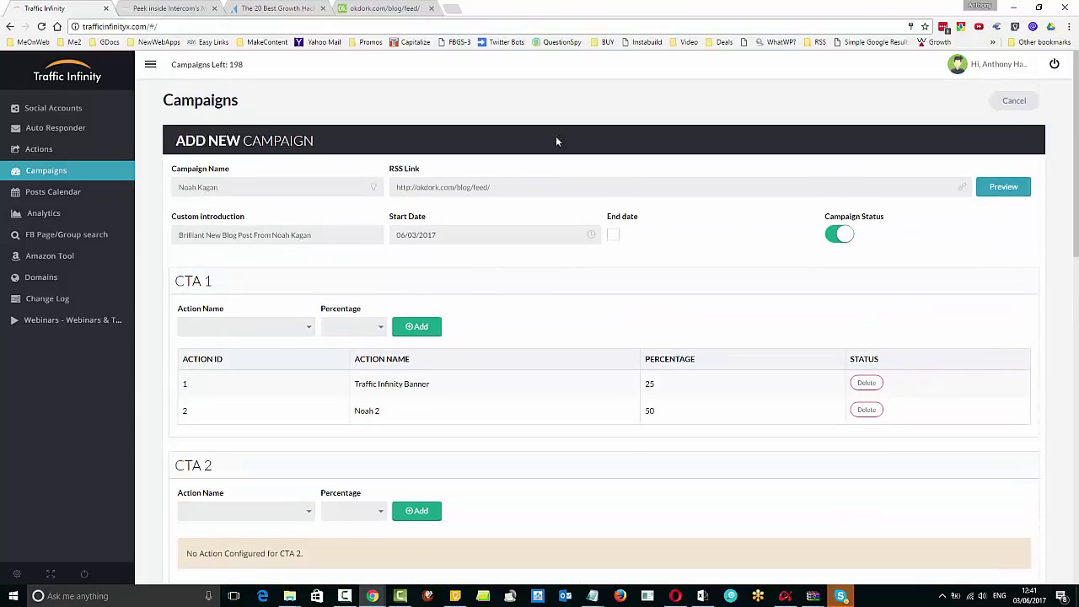
scroll(1000, 268, "down", 15)
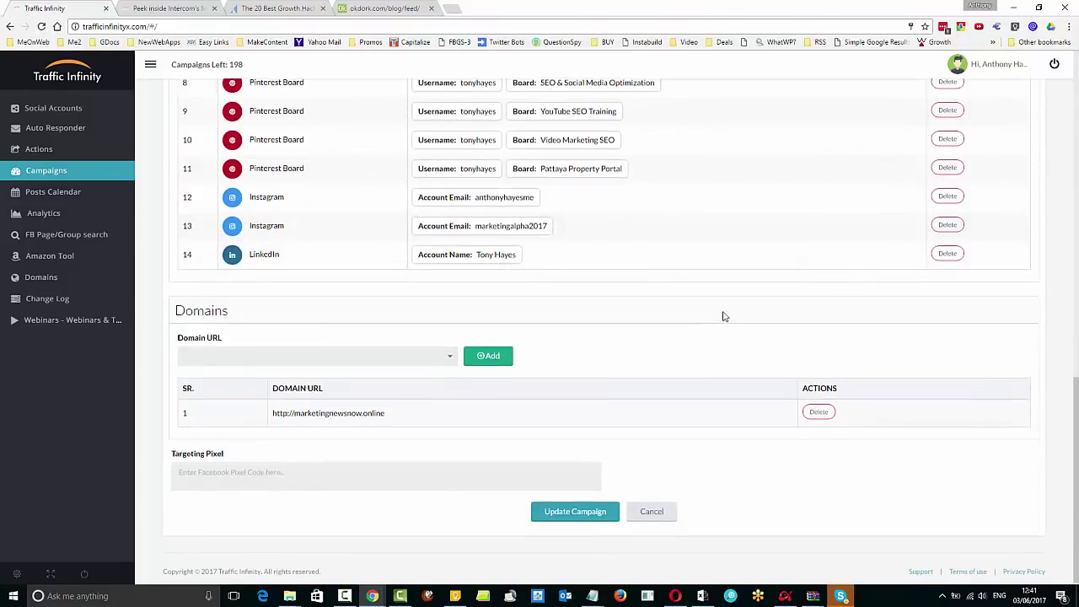
left_click(570, 512)
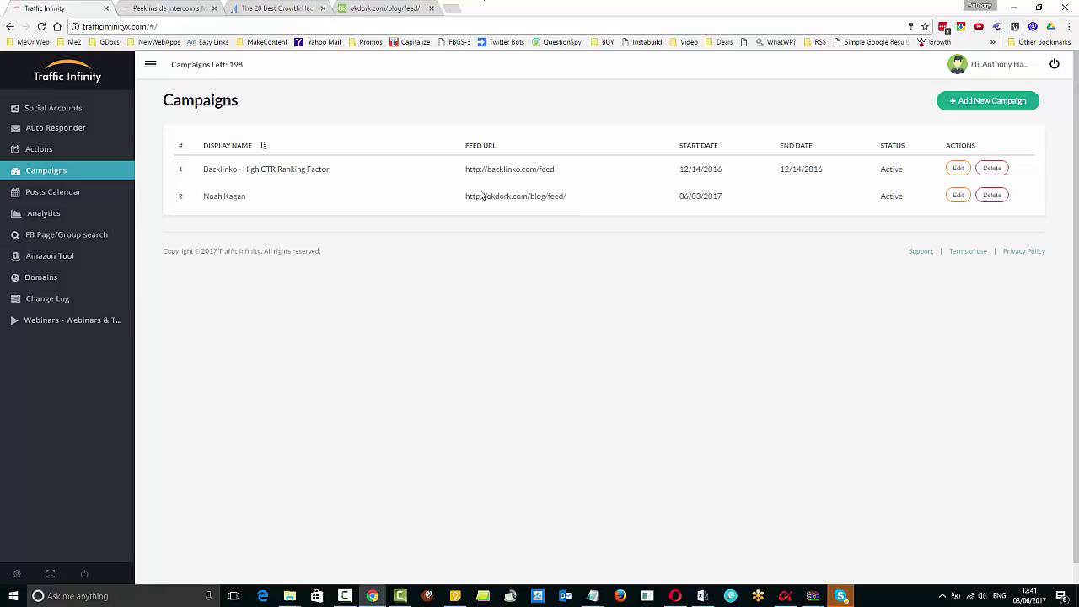
Open shared post links from the June 3 entry in the posts calendar to check the opt-in overlay, and close the overlay page.
left_click(52, 194)
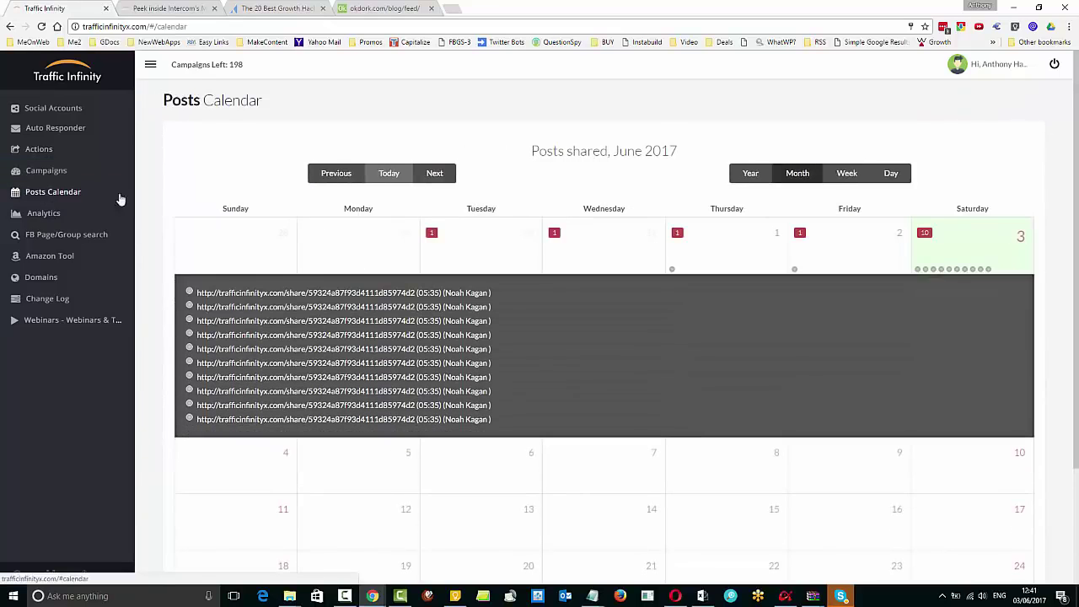
left_click(420, 295)
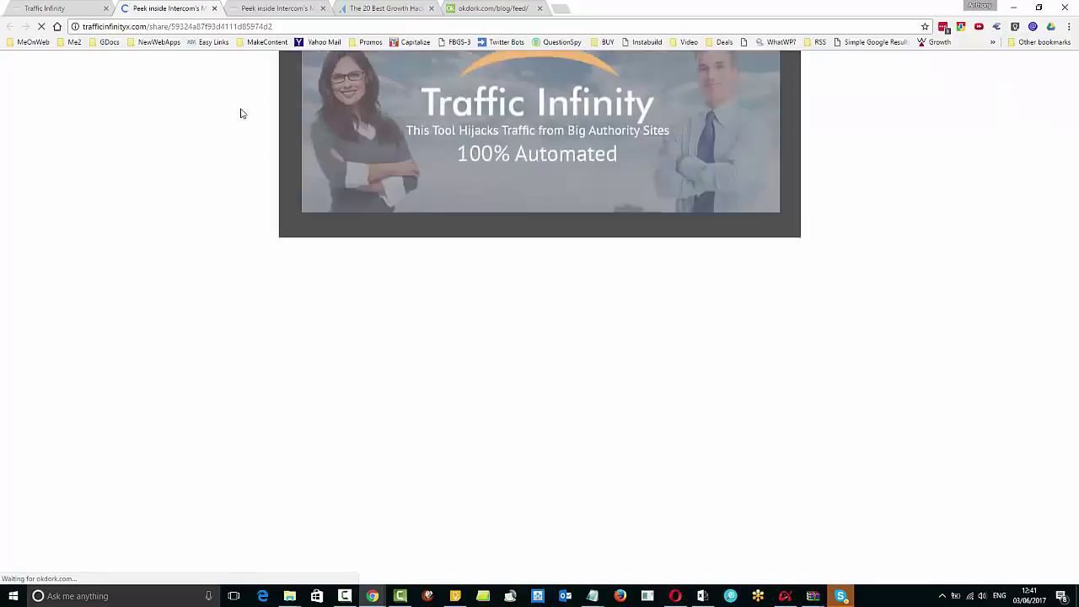
left_click(80, 8)
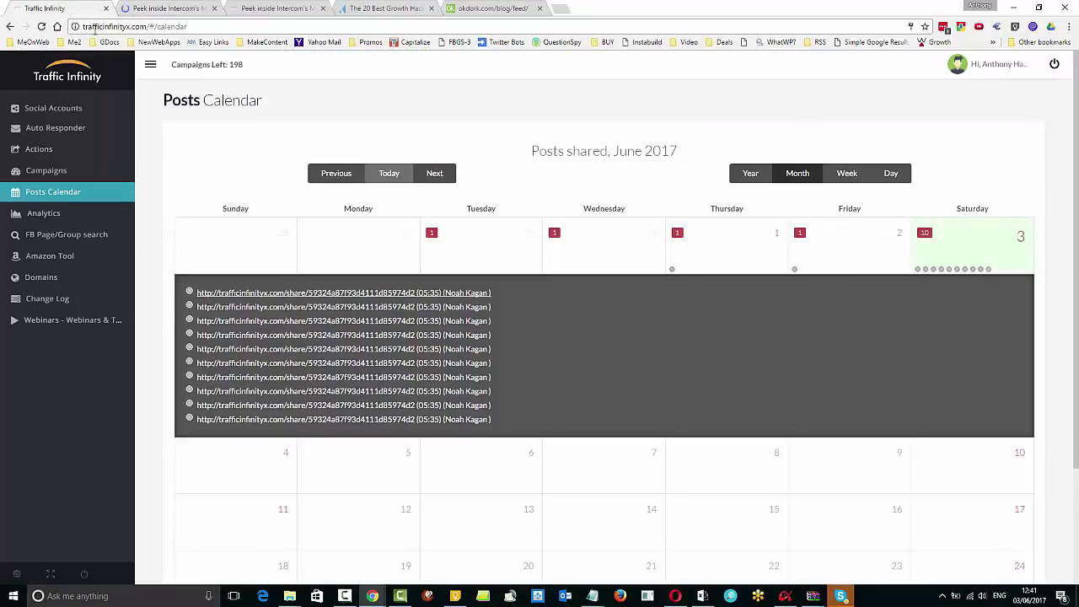
left_click(321, 419)
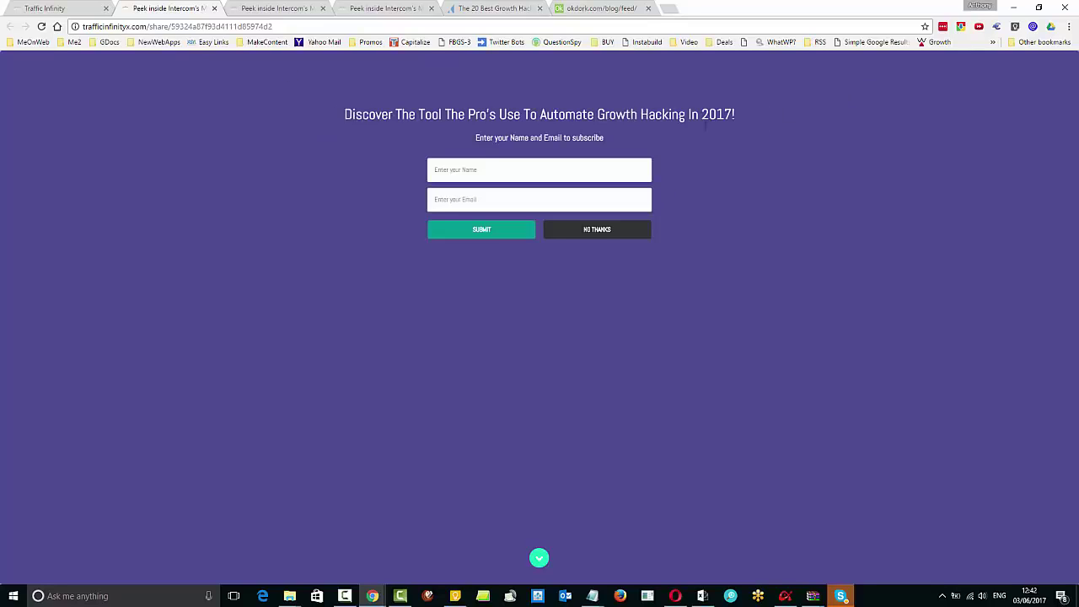
left_click(573, 169)
left_click(215, 8)
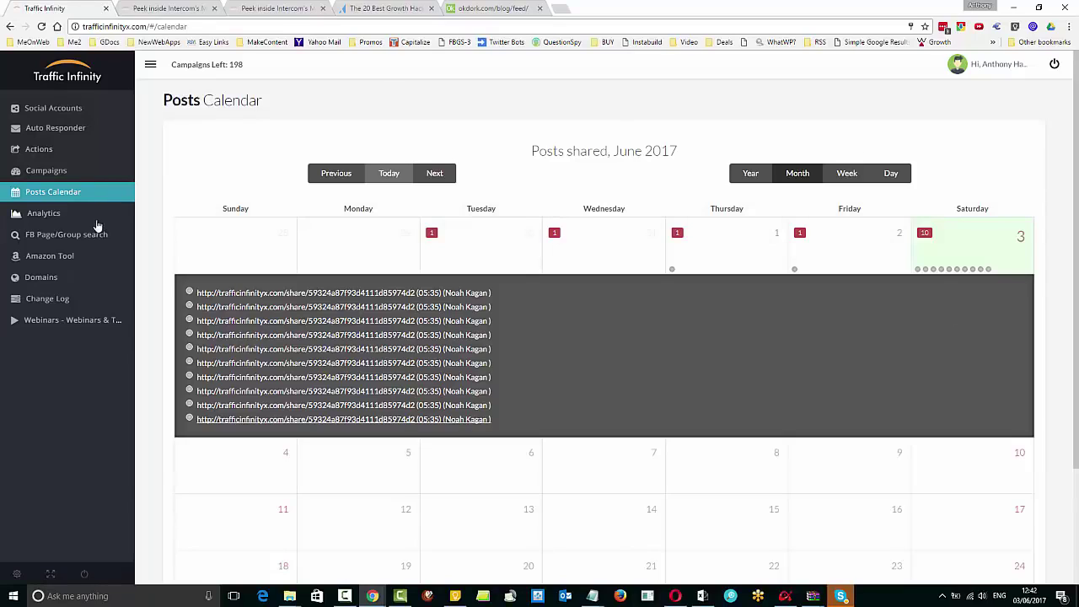
Open the OkDork campaign's analytics and examine its views by social network, toggling the twitter and pinterest series.
left_click(38, 215)
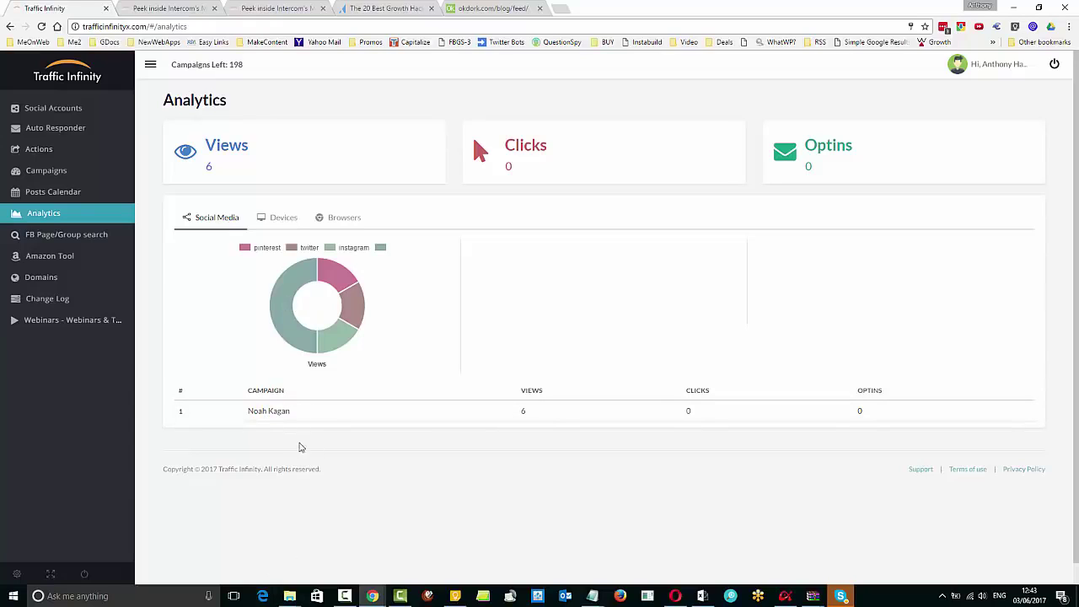
left_click(279, 413)
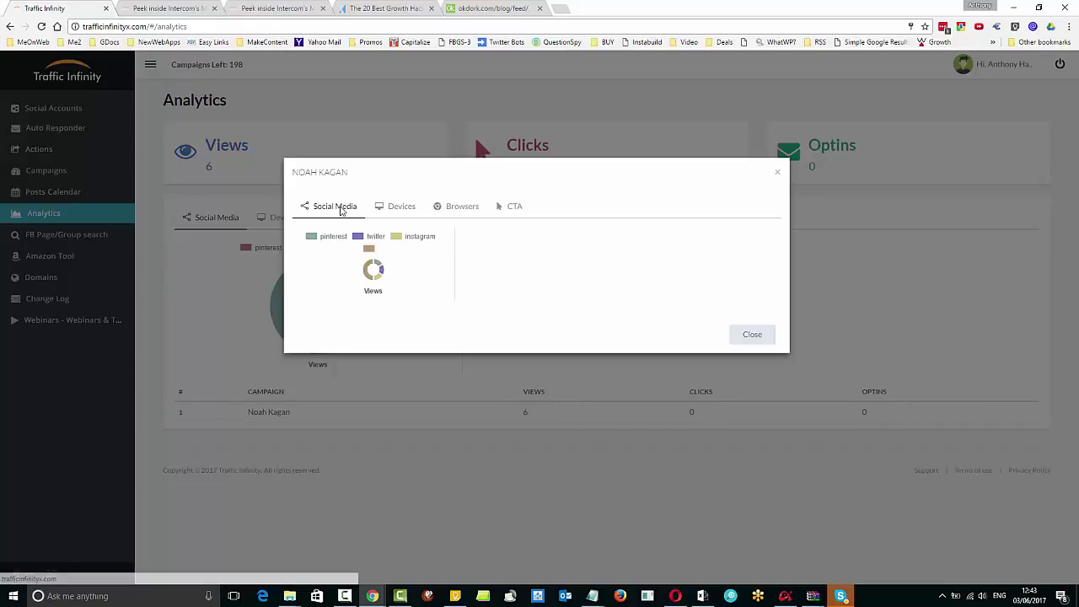
mouse_move(381, 269)
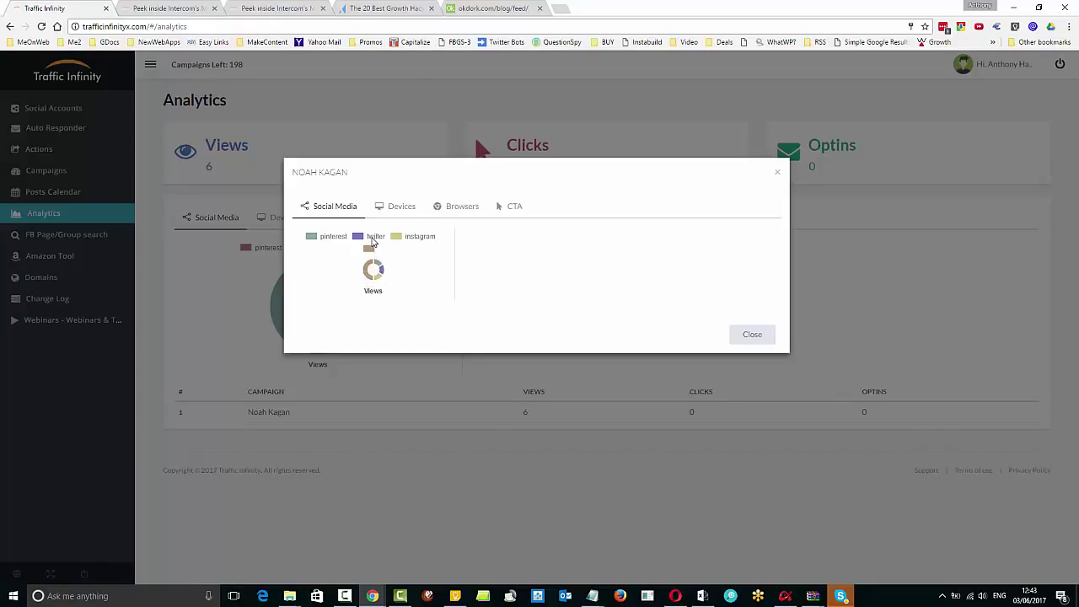
left_click(372, 239)
left_click(372, 240)
left_click(331, 240)
left_click(332, 240)
Review the campaign's analytics by device, browser and CTA, and close the details.
left_click(393, 210)
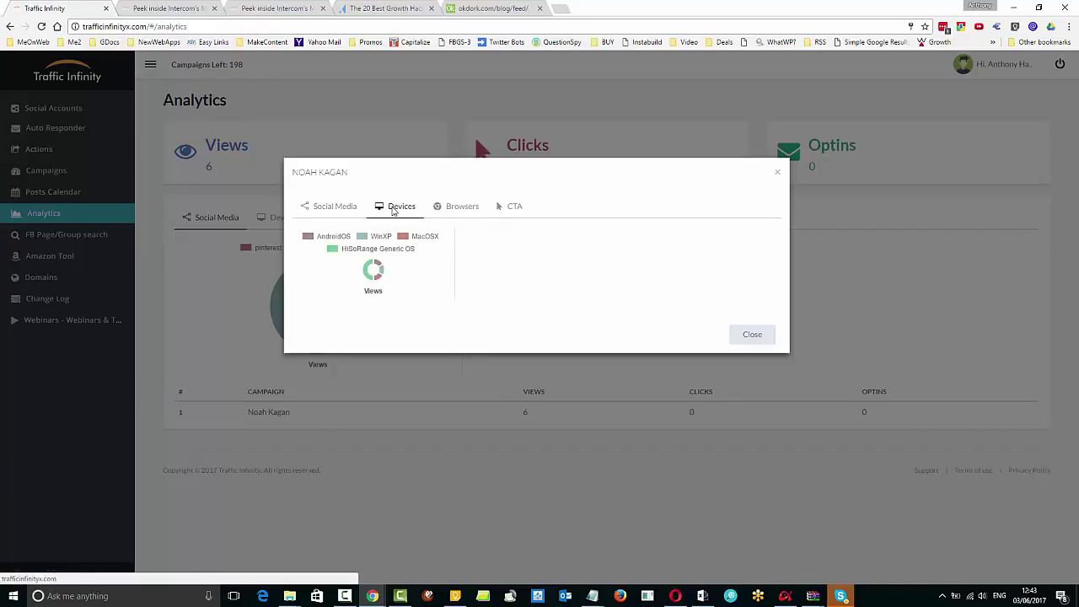
left_click(339, 206)
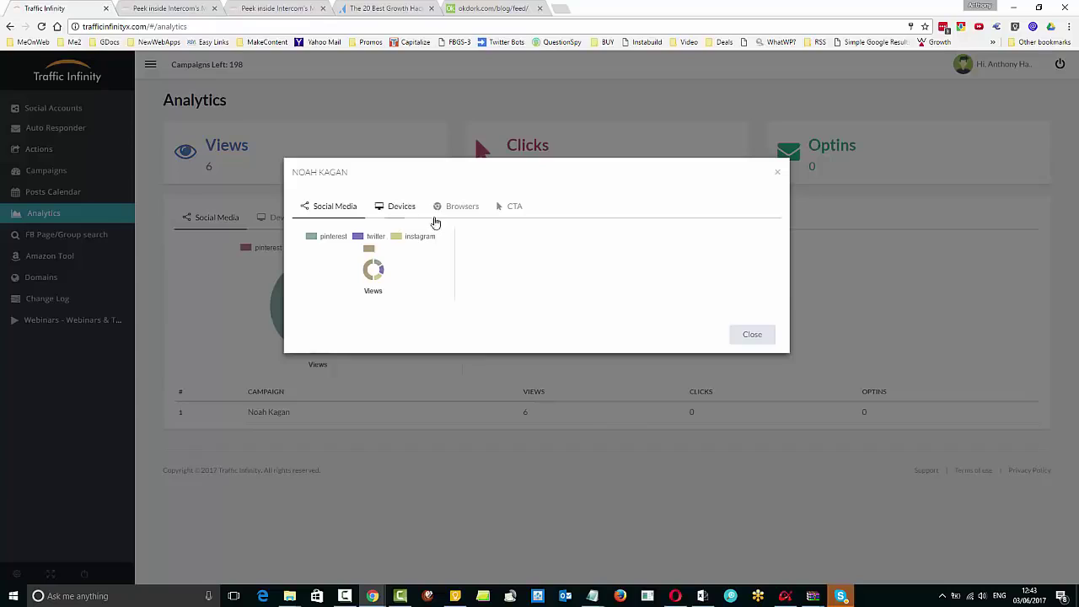
left_click(460, 210)
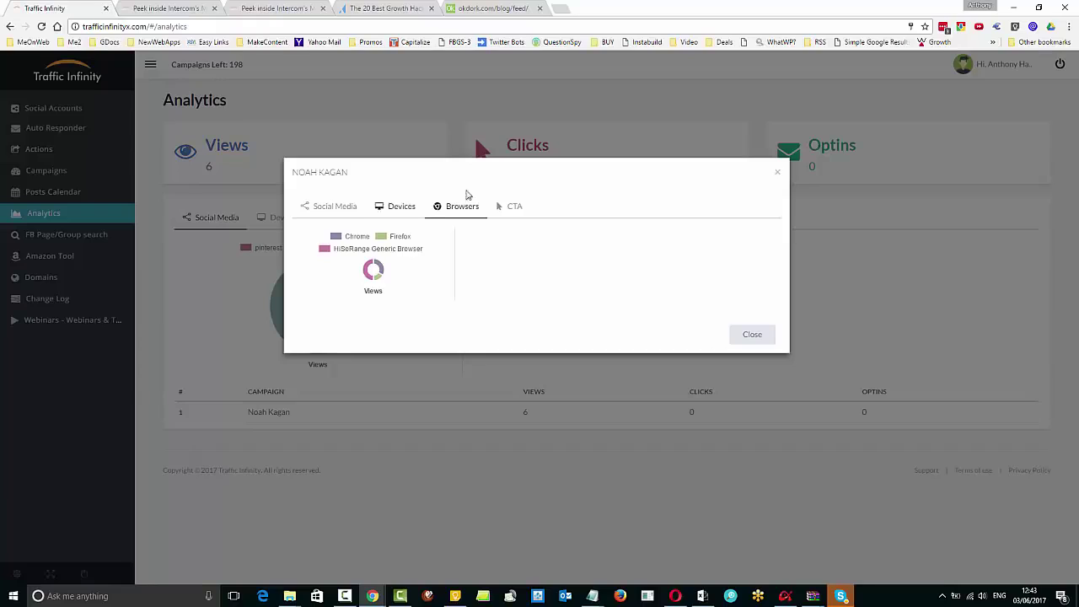
left_click(514, 208)
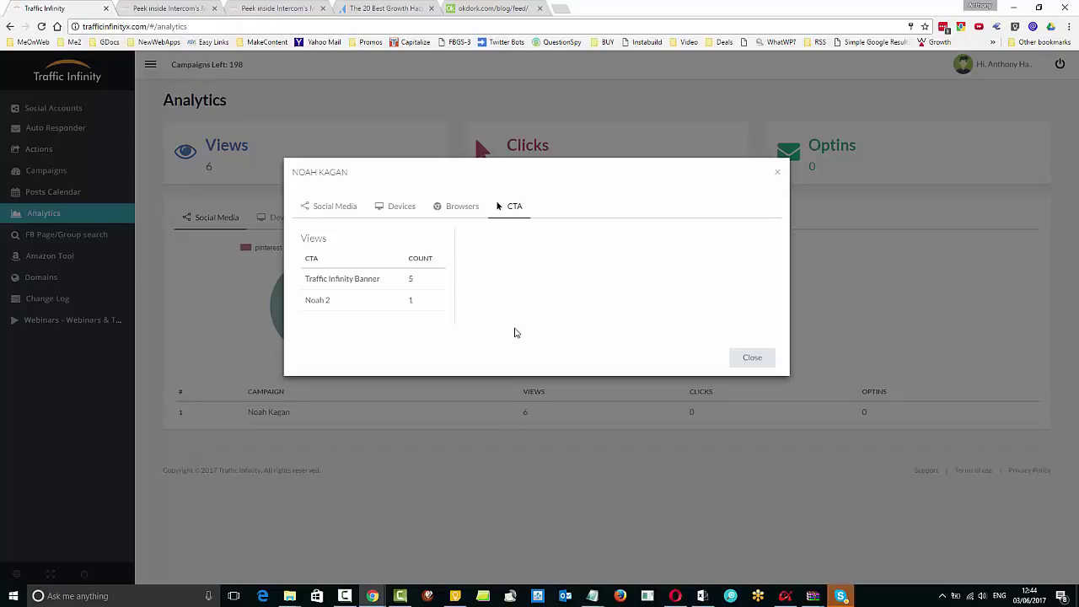
left_click(744, 361)
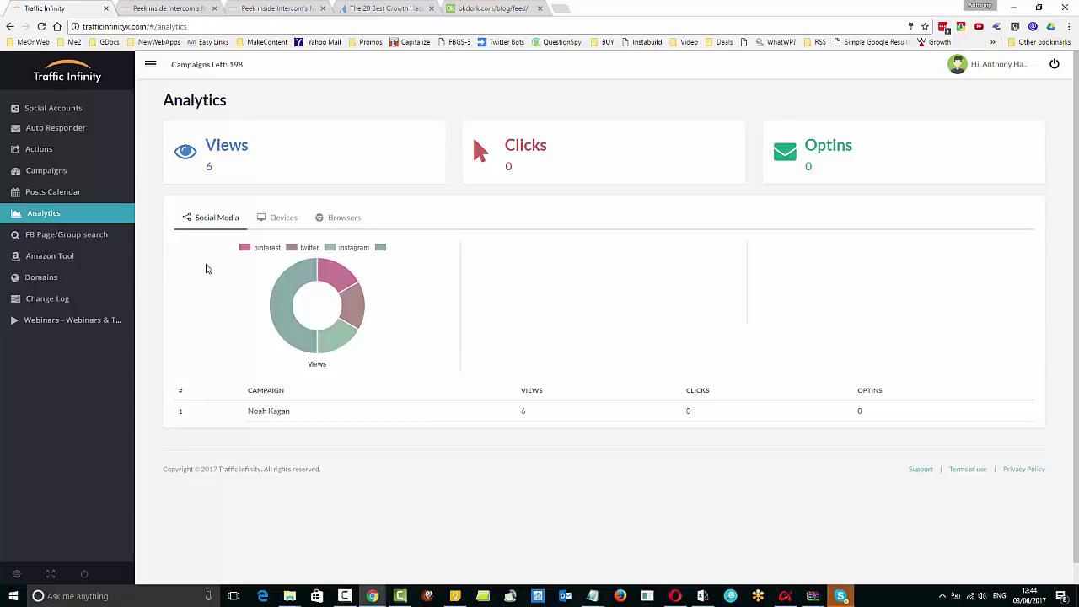
Look at the Facebook group search page, and search Amazon products for "growth hacking" using the second Amazon account.
left_click(87, 237)
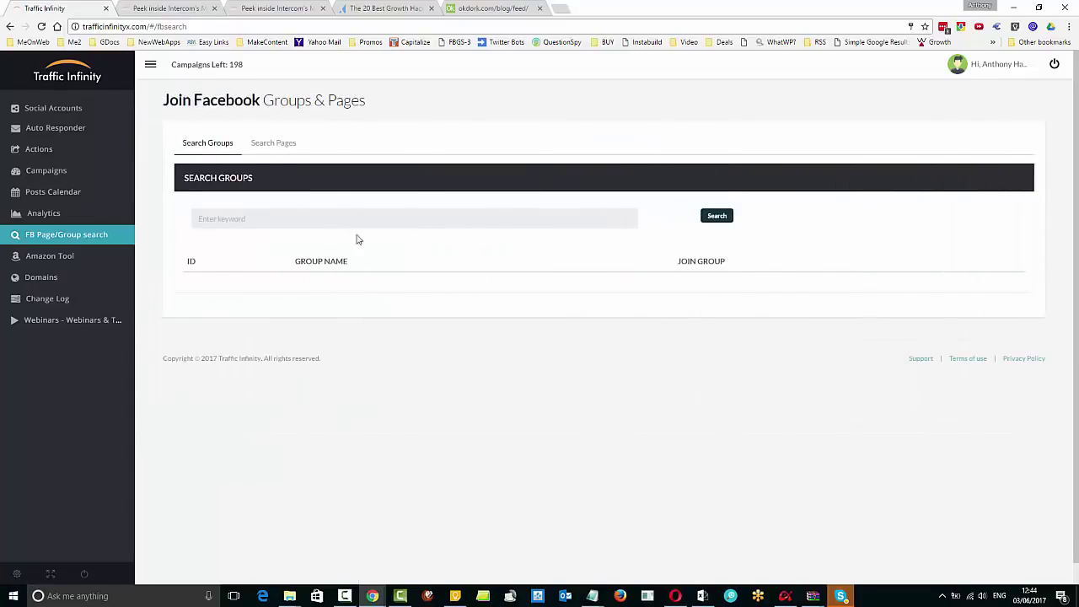
left_click(51, 258)
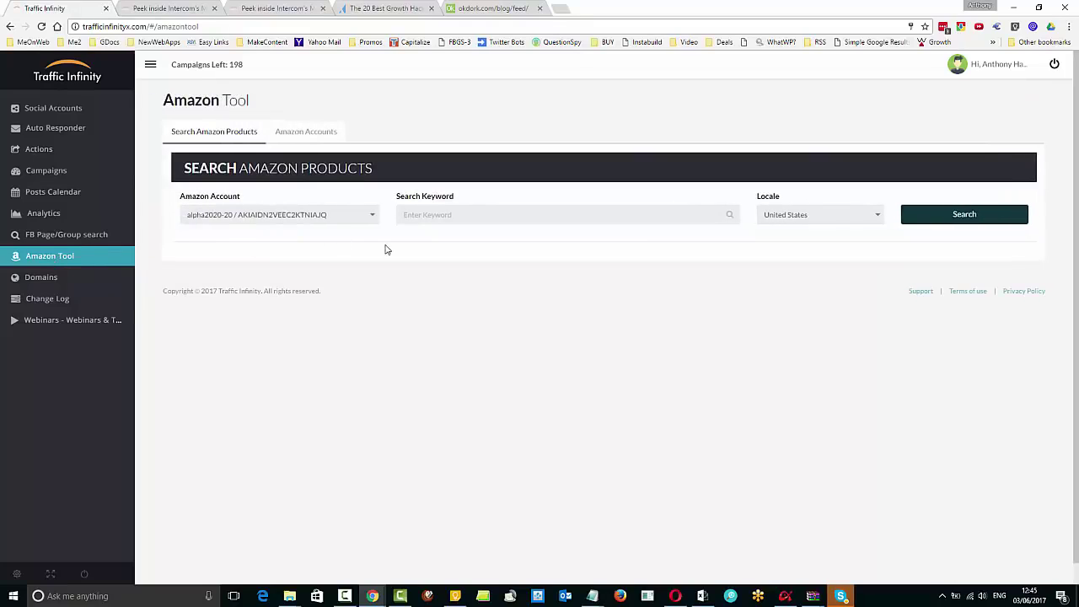
left_click(362, 219)
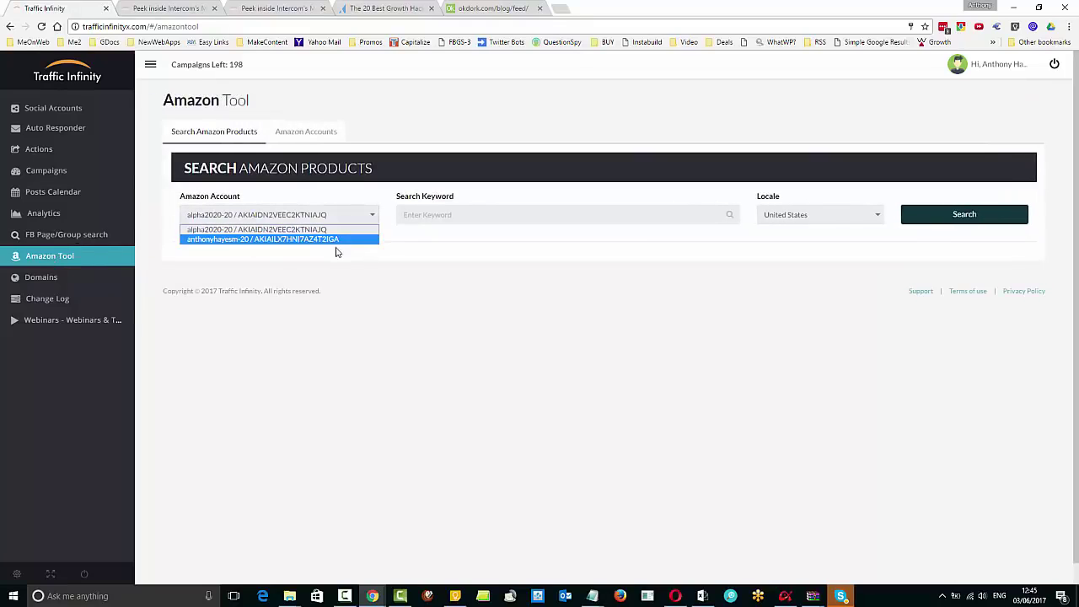
left_click(337, 239)
left_click(472, 214)
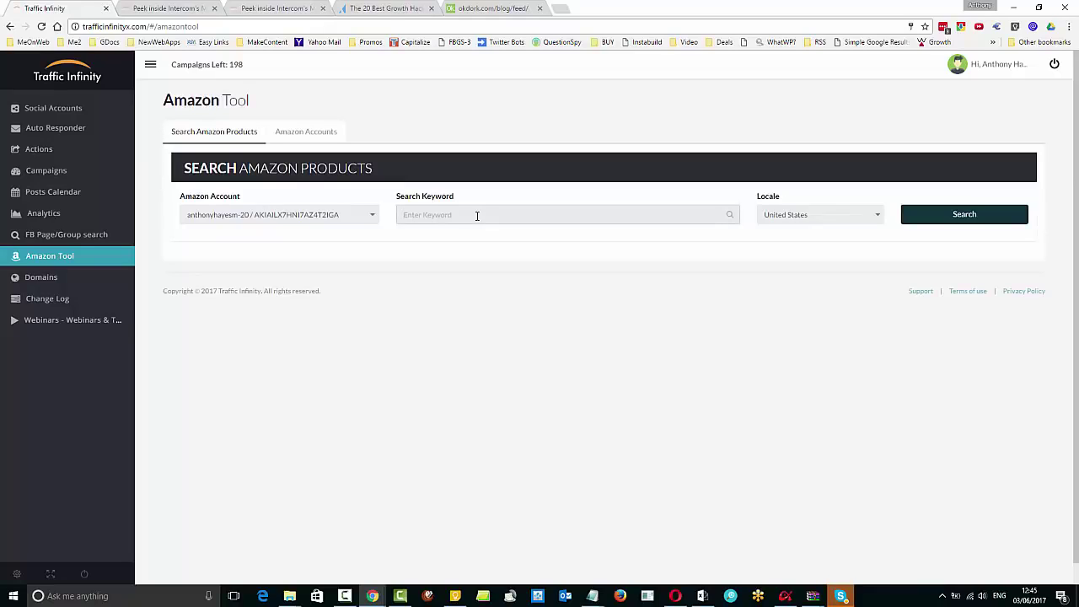
left_click(503, 208)
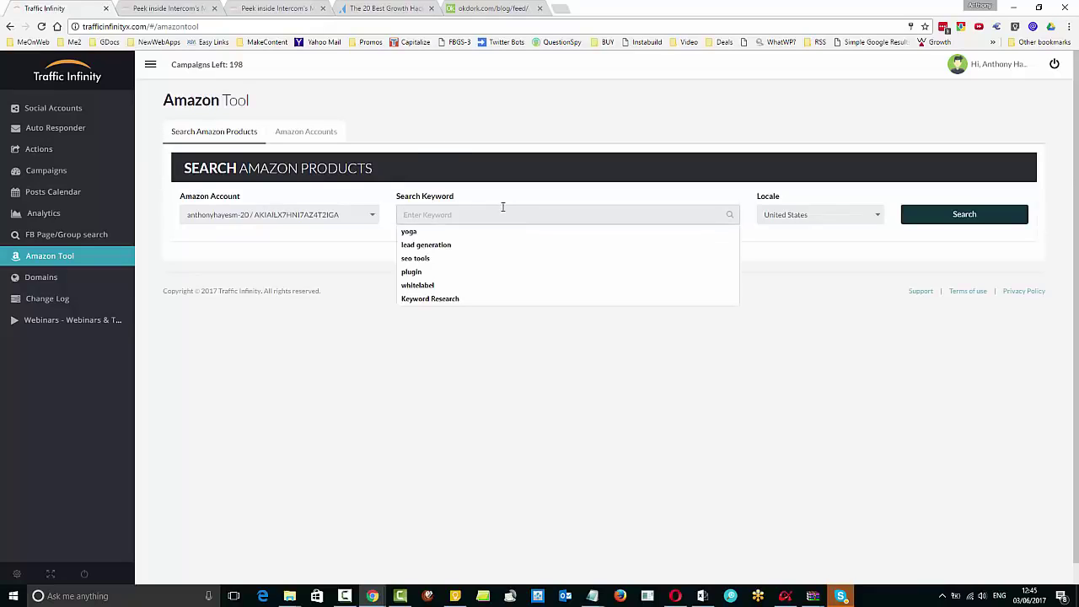
type("gro")
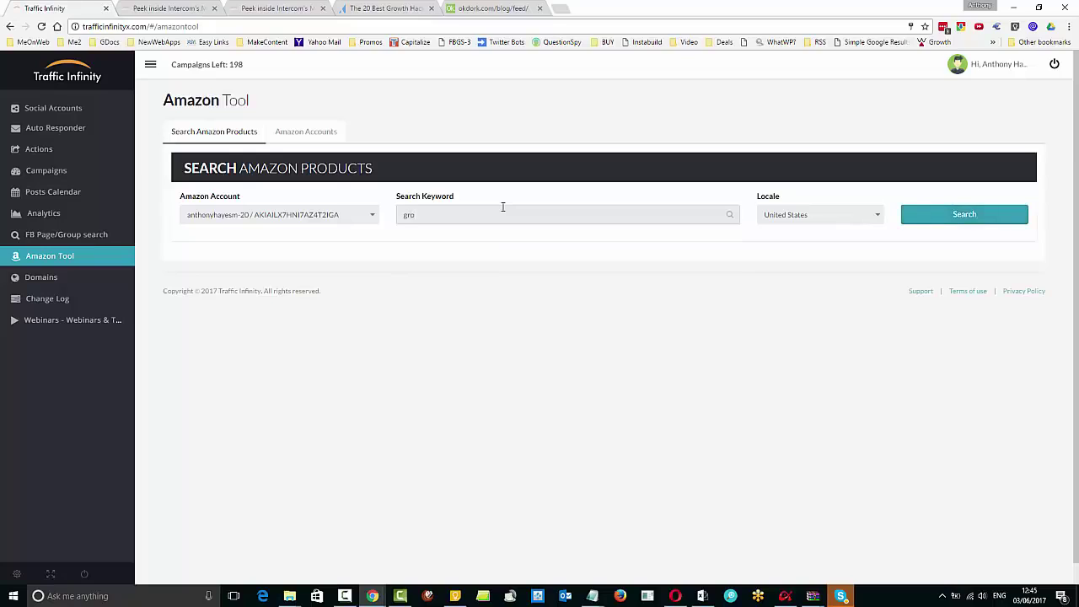
type("wth hacking")
left_click(939, 222)
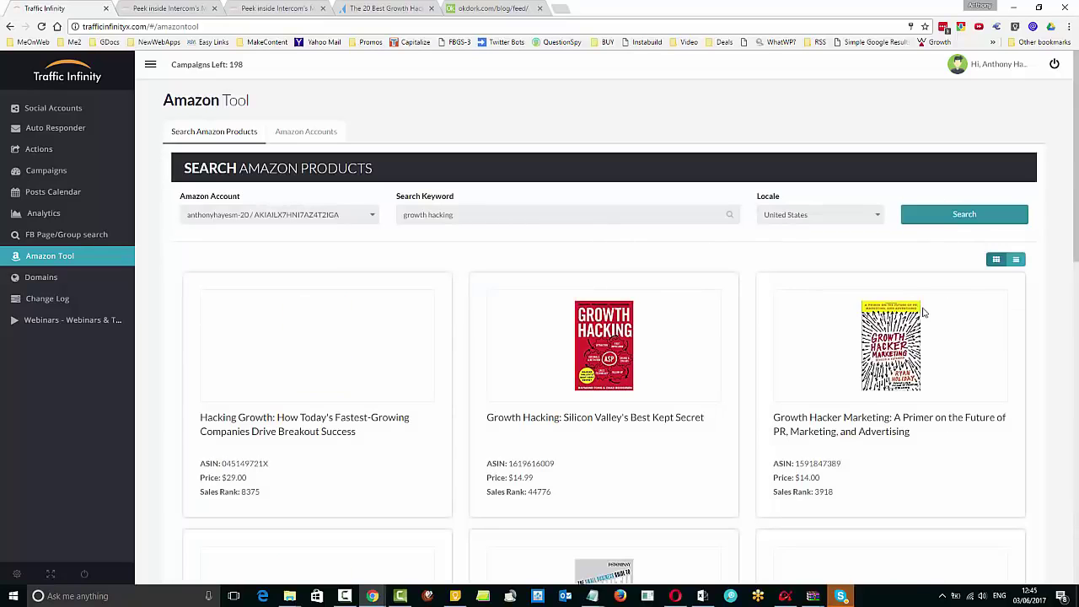
Browse the Amazon product results and switch them from grid to list view.
scroll(1041, 375, "down", 2)
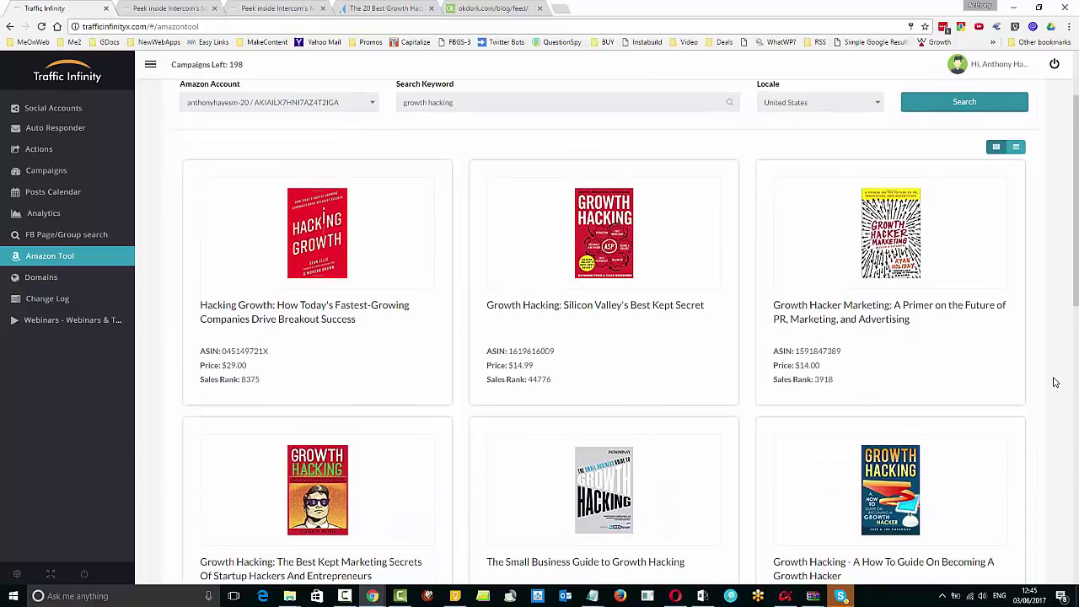
scroll(1054, 379, "up", 2)
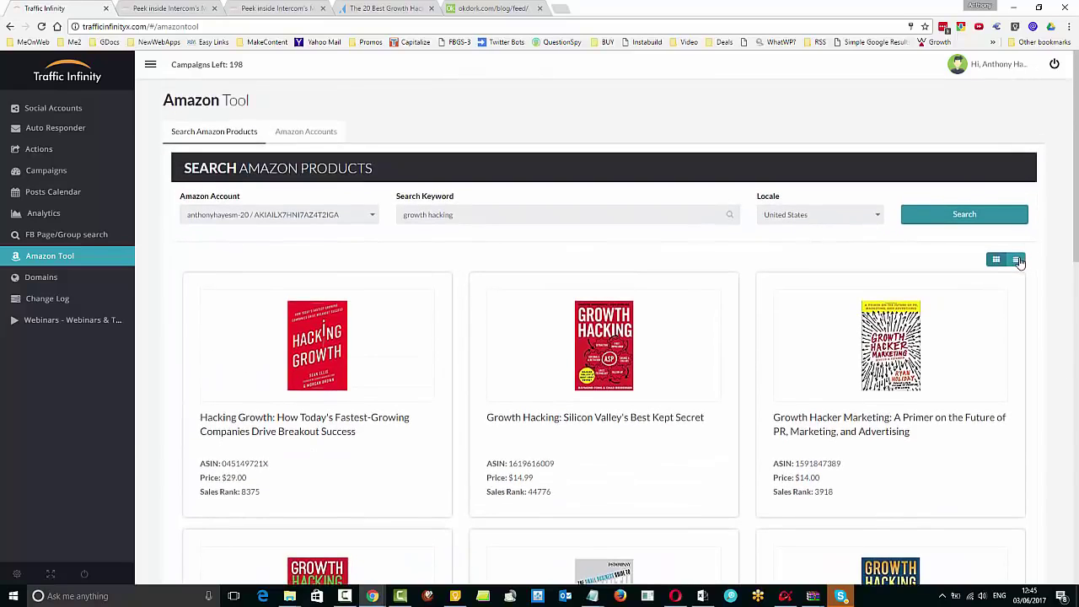
left_click(1018, 260)
scroll(1064, 307, "down", 2)
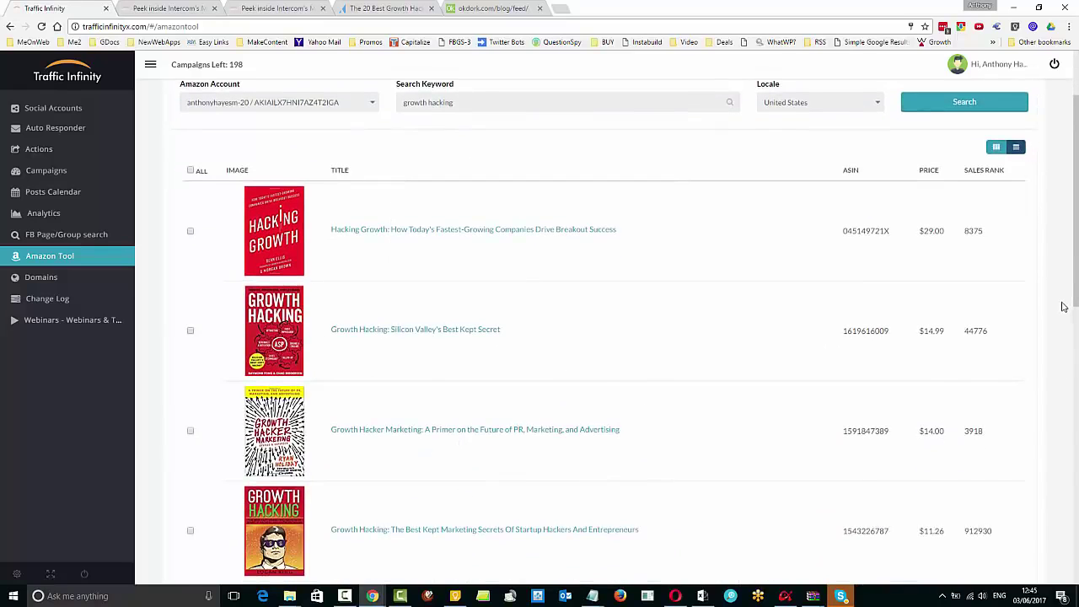
Select all the listed Amazon products and load two further batches of search results.
scroll(1064, 307, "down", 1)
left_click(192, 114)
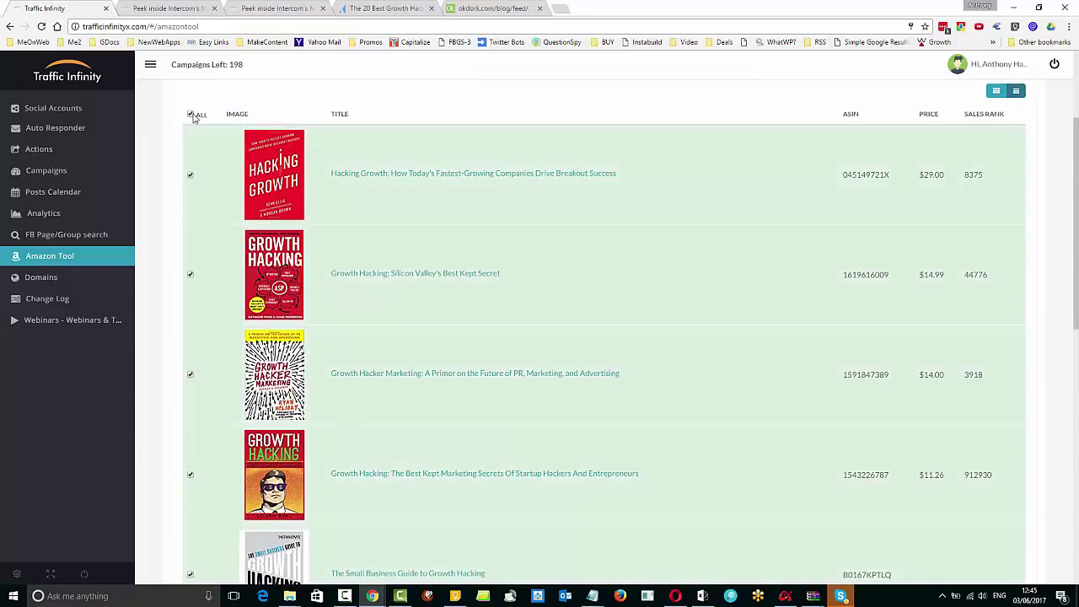
scroll(983, 321, "down", 8)
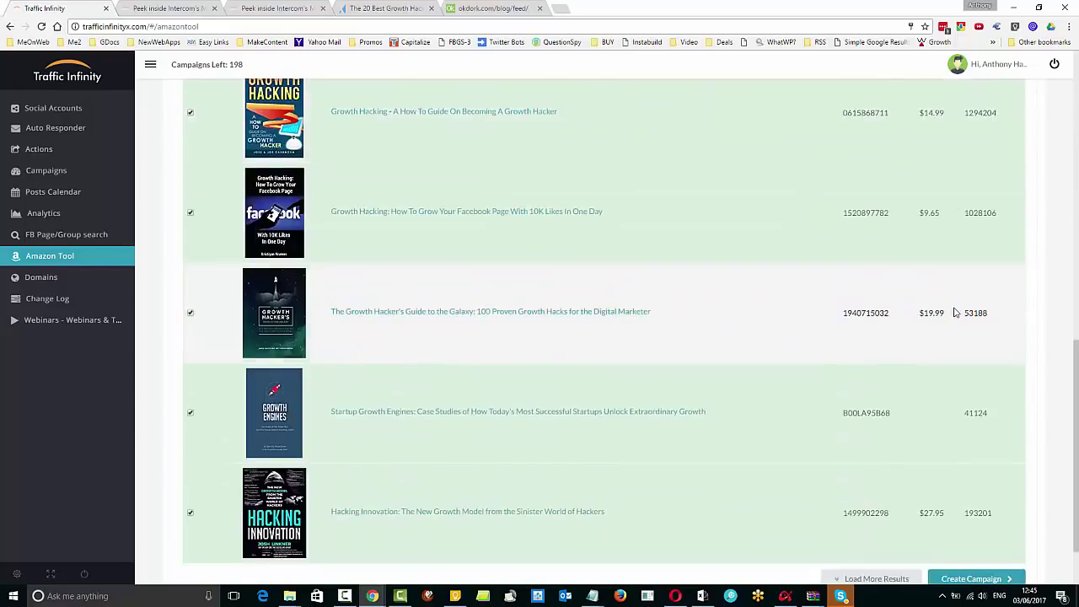
scroll(956, 313, "down", 1)
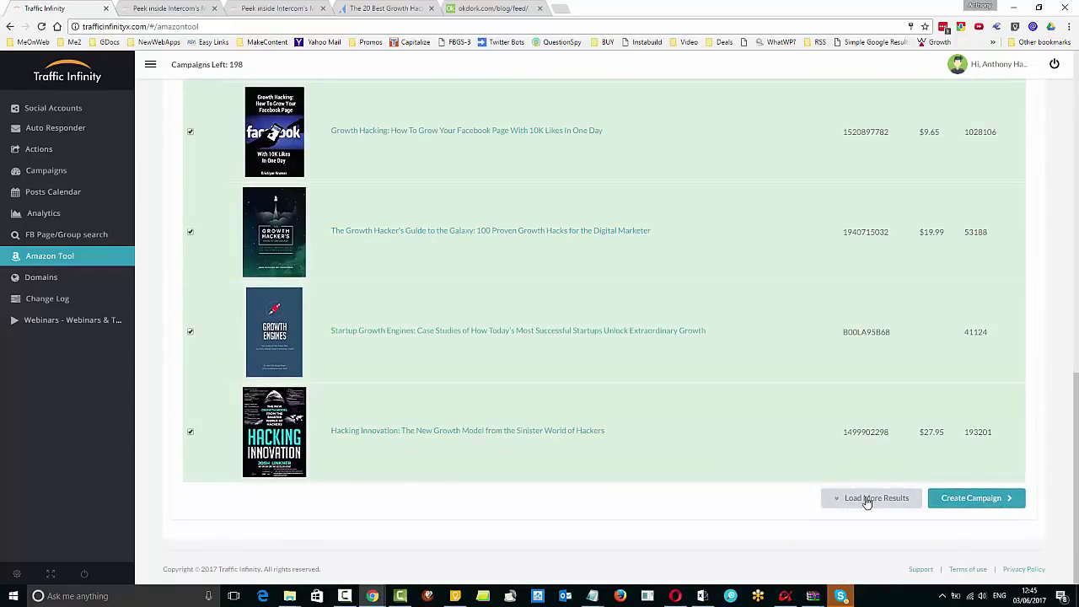
left_click(867, 500)
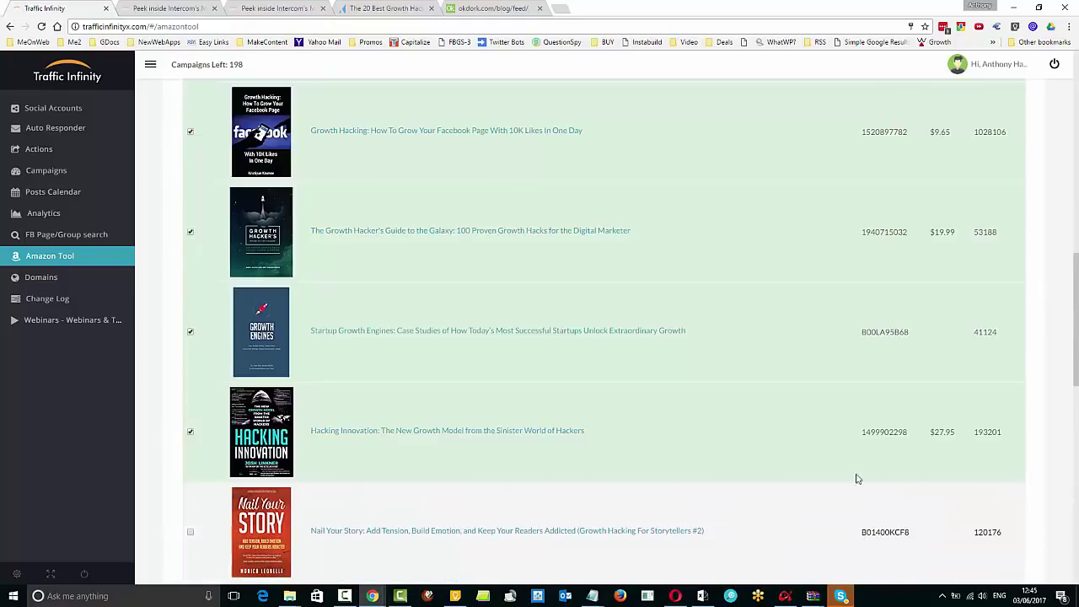
scroll(844, 430, "down", 12)
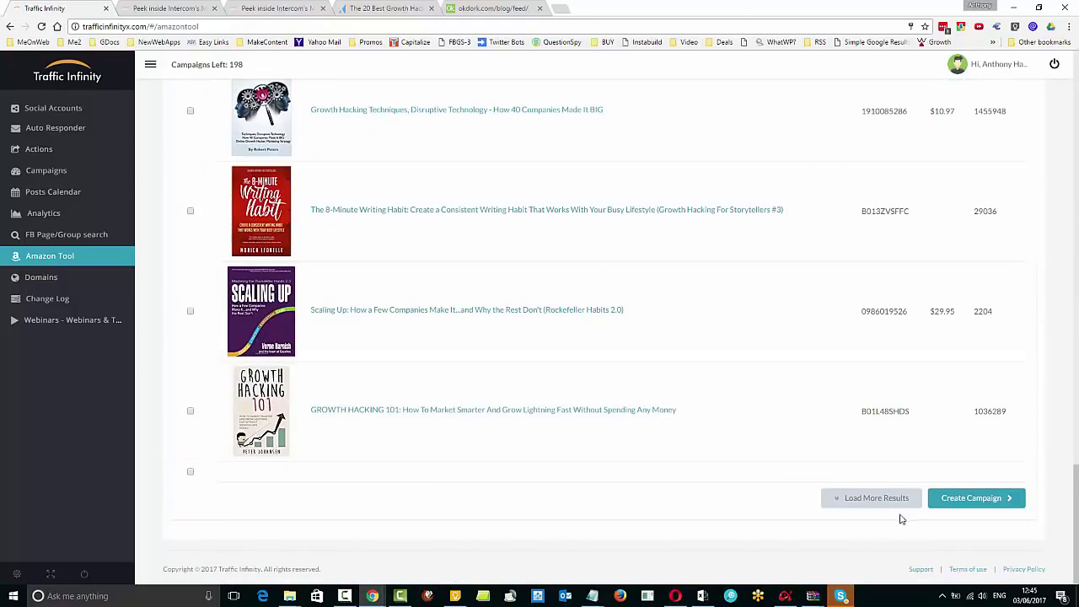
left_click(881, 502)
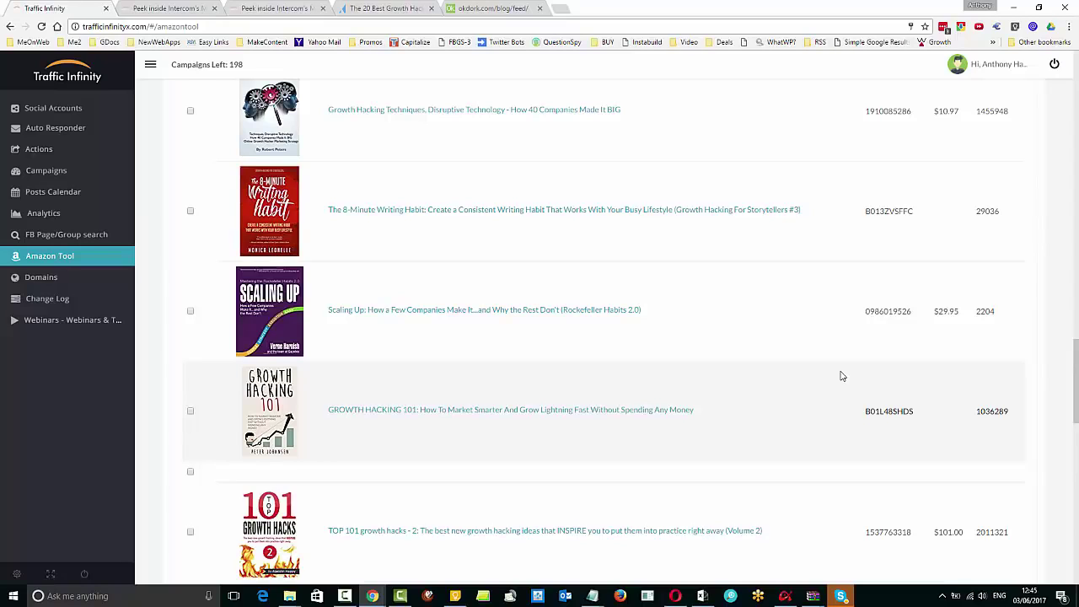
Clear the product selection and select all products again to include the additional results.
scroll(917, 332, "up", 3)
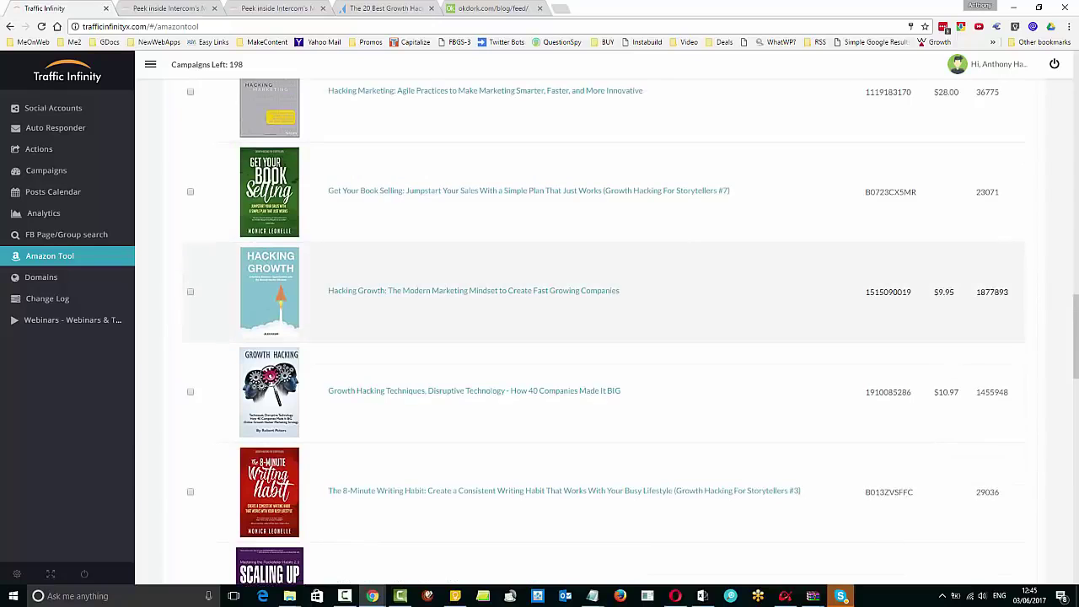
left_click_drag(1076, 337, 1076, 91)
left_click(192, 285)
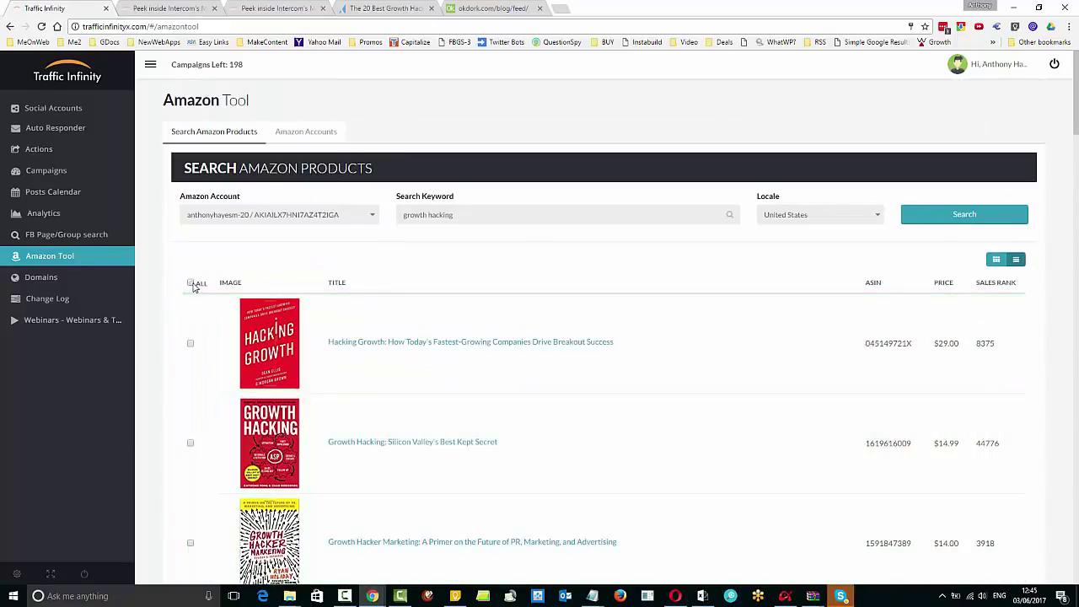
left_click(192, 284)
scroll(666, 363, "down", 2)
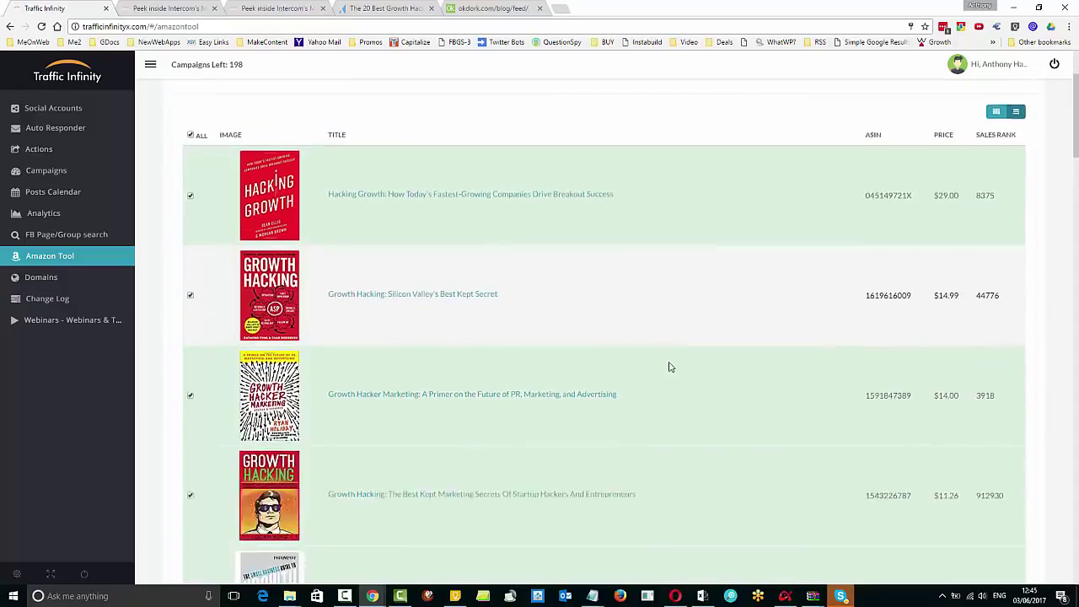
Look through the extended list of selected Amazon products, checking titles, prices and sales ranks.
scroll(669, 367, "down", 15)
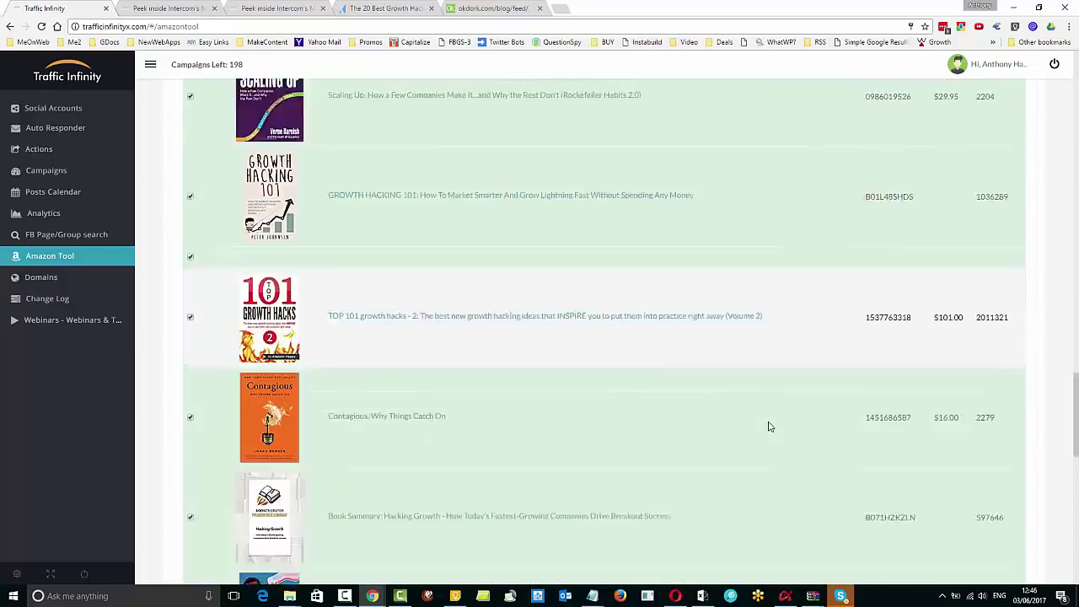
scroll(768, 427, "down", 10)
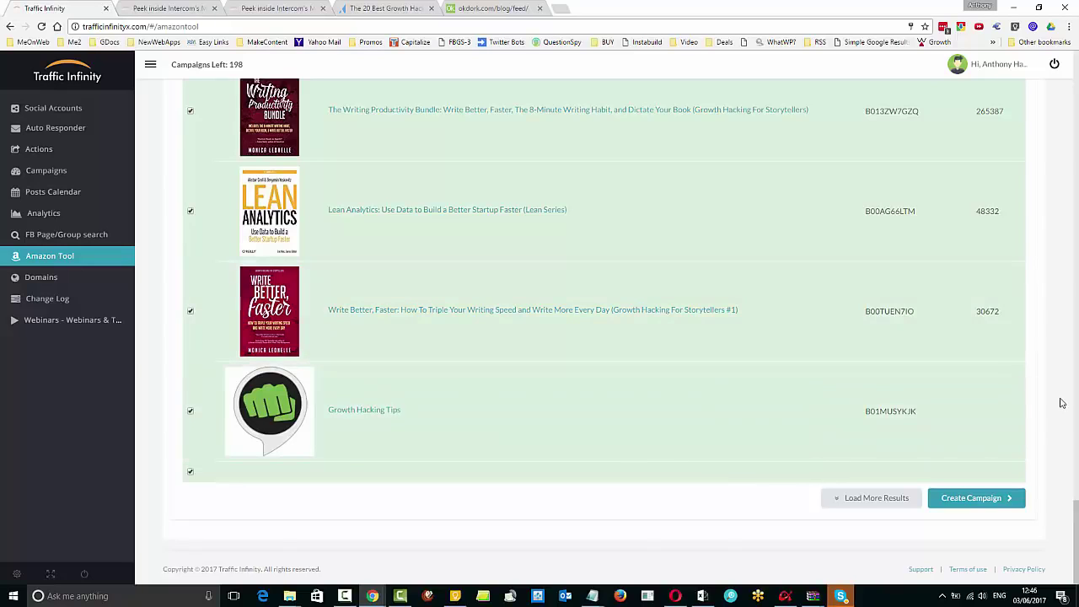
scroll(1058, 405, "down", 20)
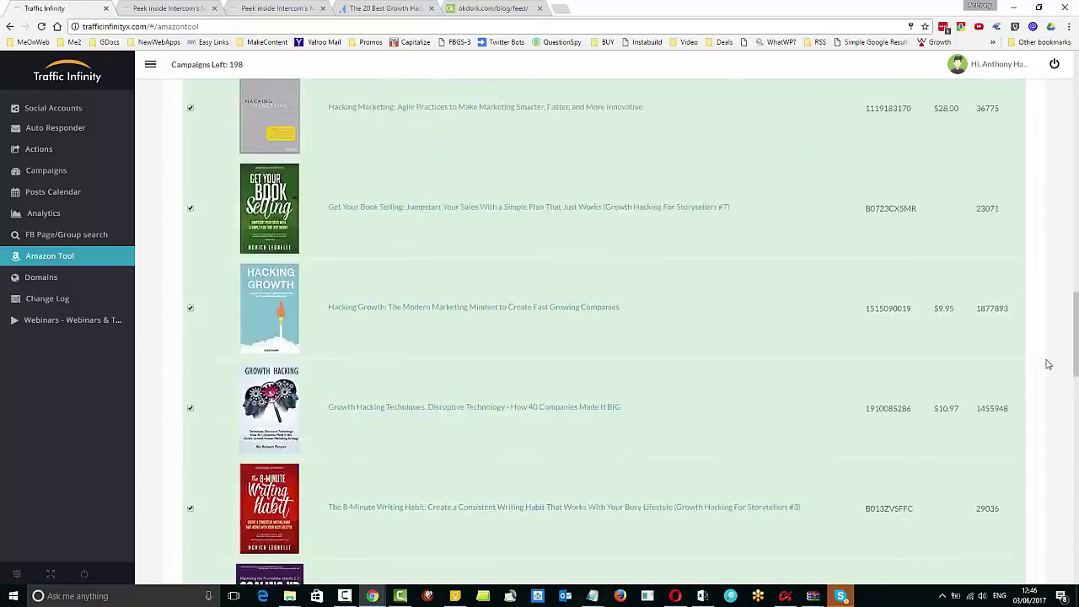
scroll(1046, 380, "up", 15)
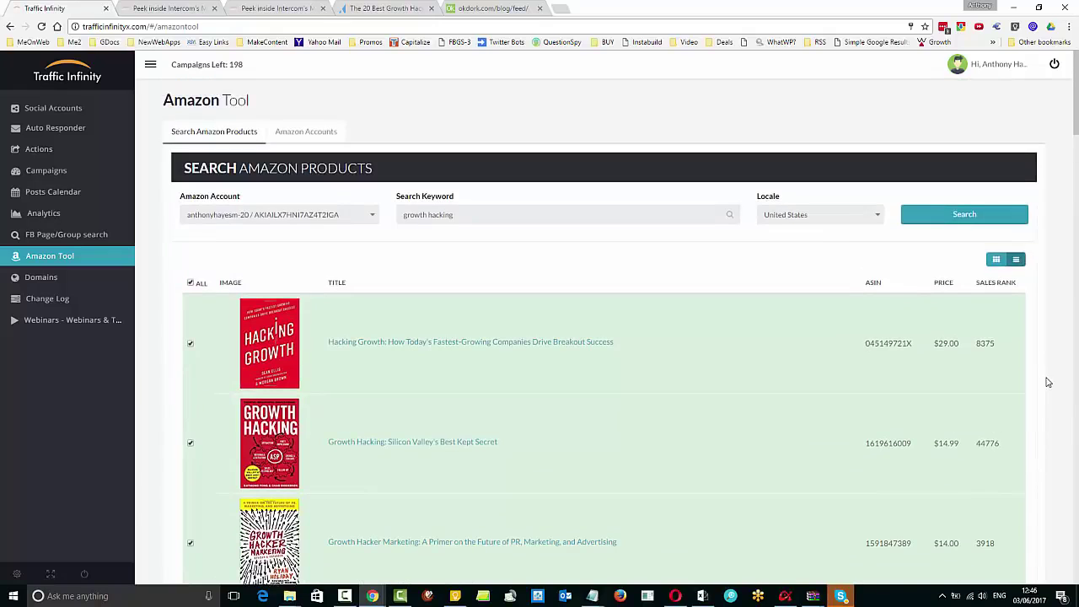
scroll(1048, 295, "down", 2)
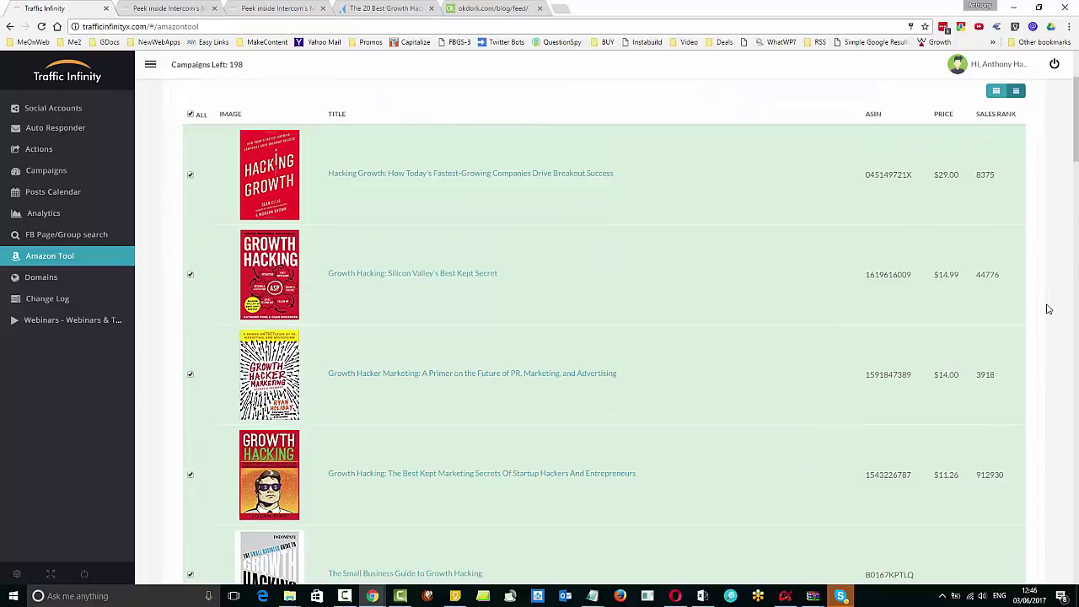
scroll(1048, 310, "down", 1)
scroll(1048, 310, "up", 3)
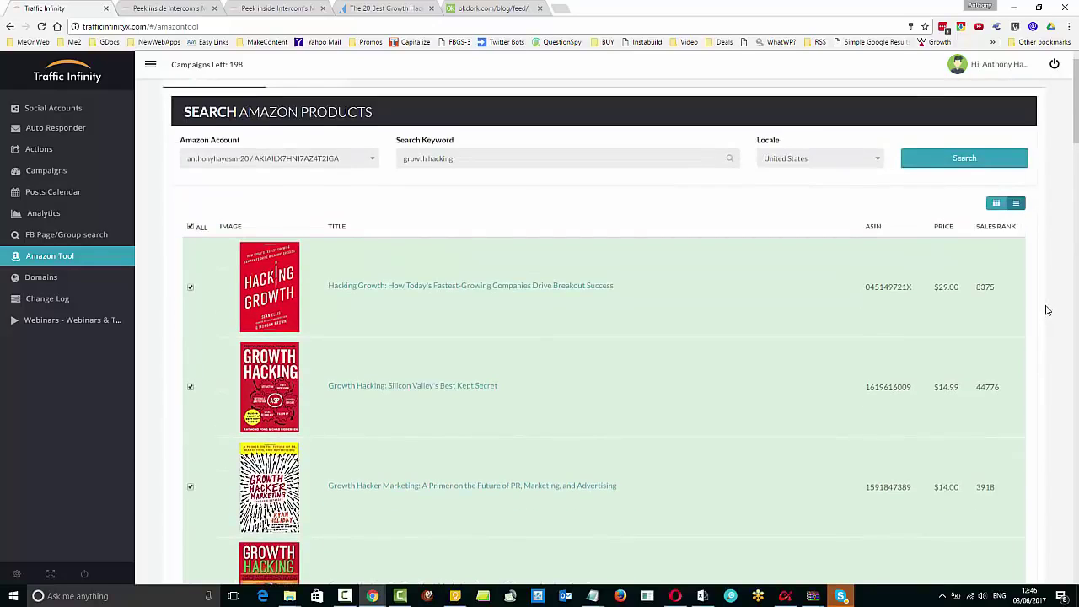
scroll(1046, 311, "down", 2)
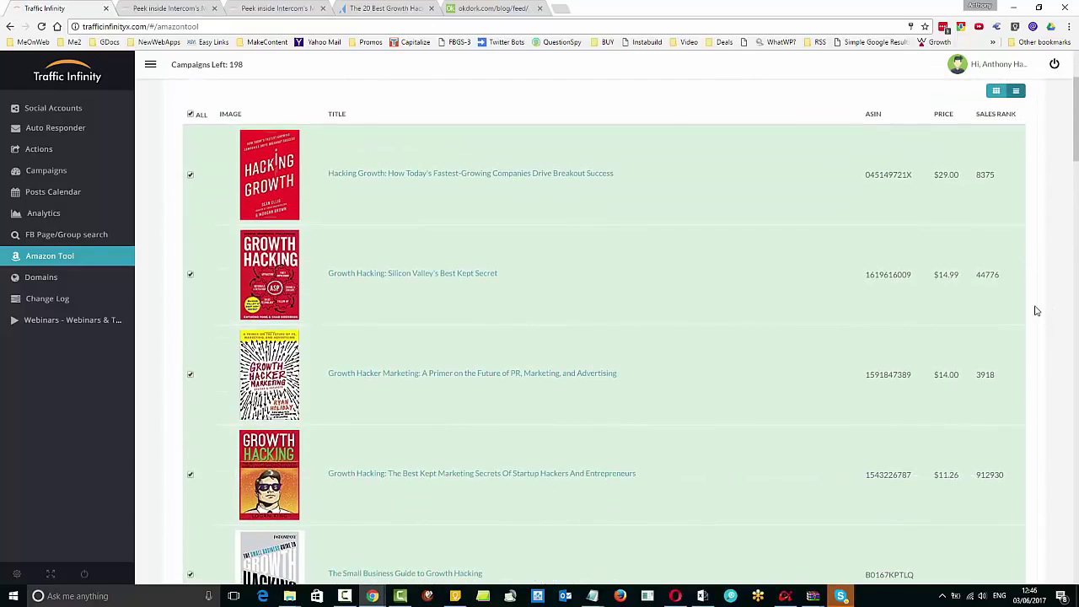